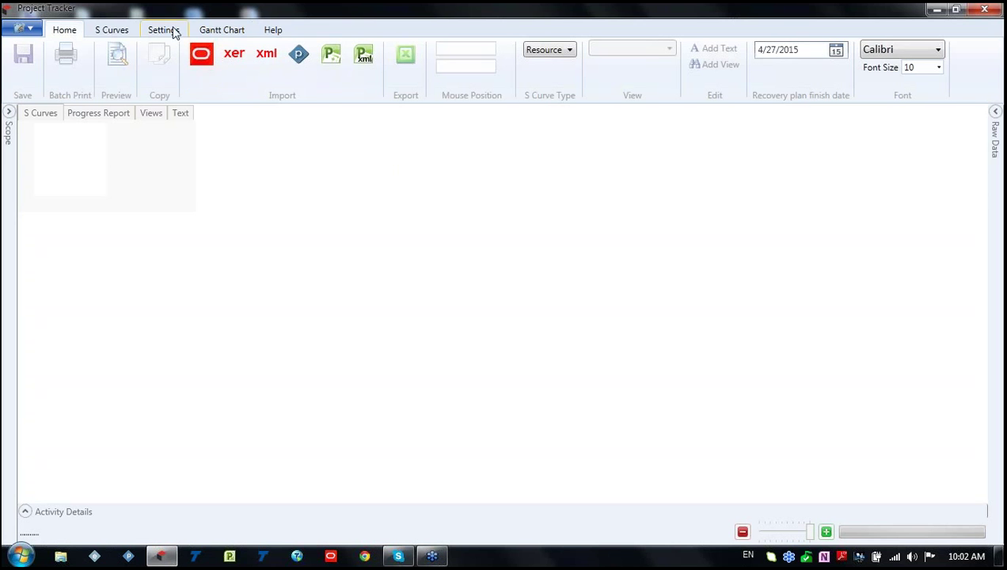
{"action": "key", "text": "ctrl"}
{"action": "key", "text": "ctrl"}
{"action": "key", "text": "ctrl"}
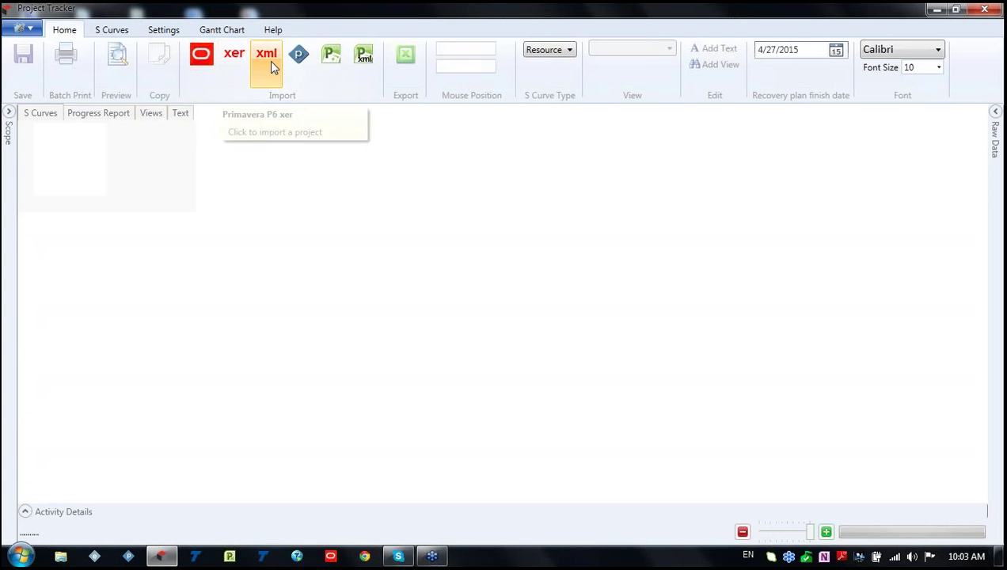
{"action": "left_click", "coordinate": [244, 74]}
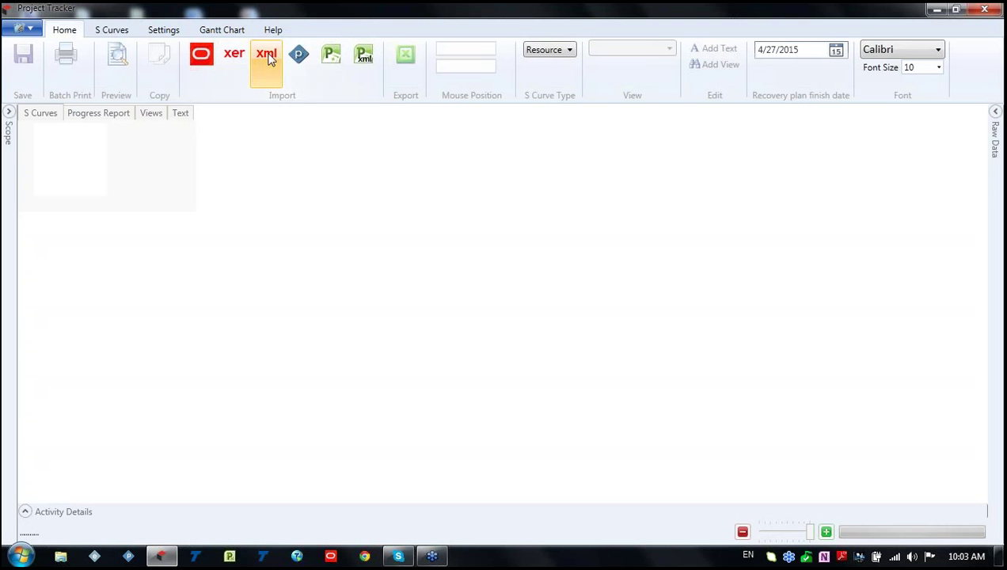
{"action": "left_click", "coordinate": [306, 57]}
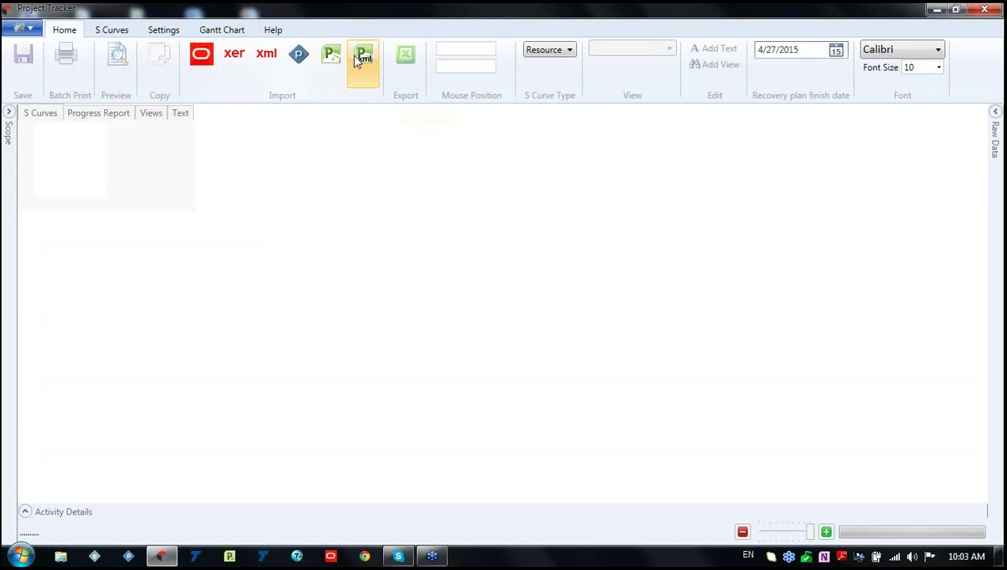
{"action": "left_click", "coordinate": [400, 57]}
Start a Primavera XER import with Project Tracker Example as the project and ASAP as Baseline 1.
{"action": "left_click", "coordinate": [234, 53]}
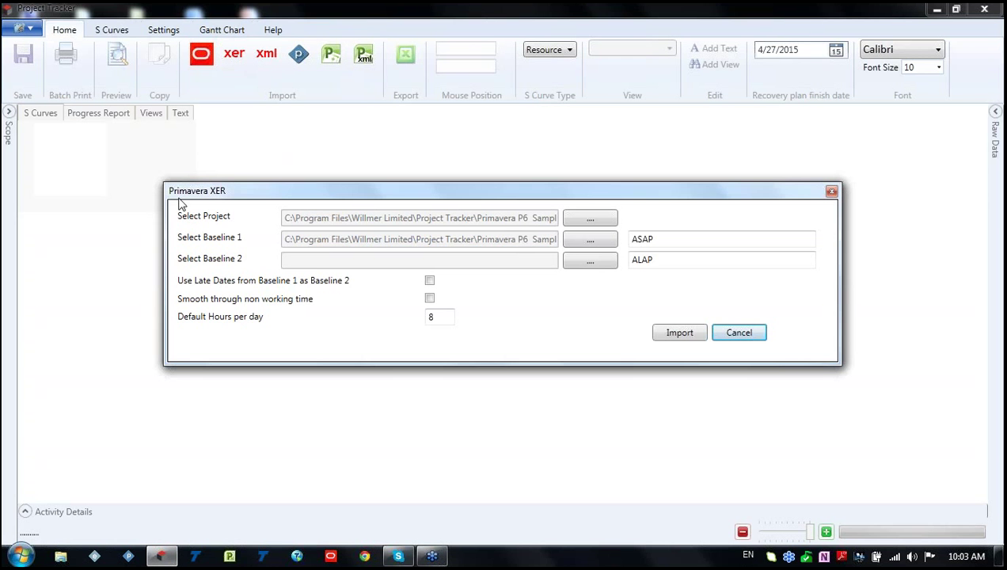
{"action": "left_click_drag", "start_coordinate": [200, 187], "coordinate": [190, 166]}
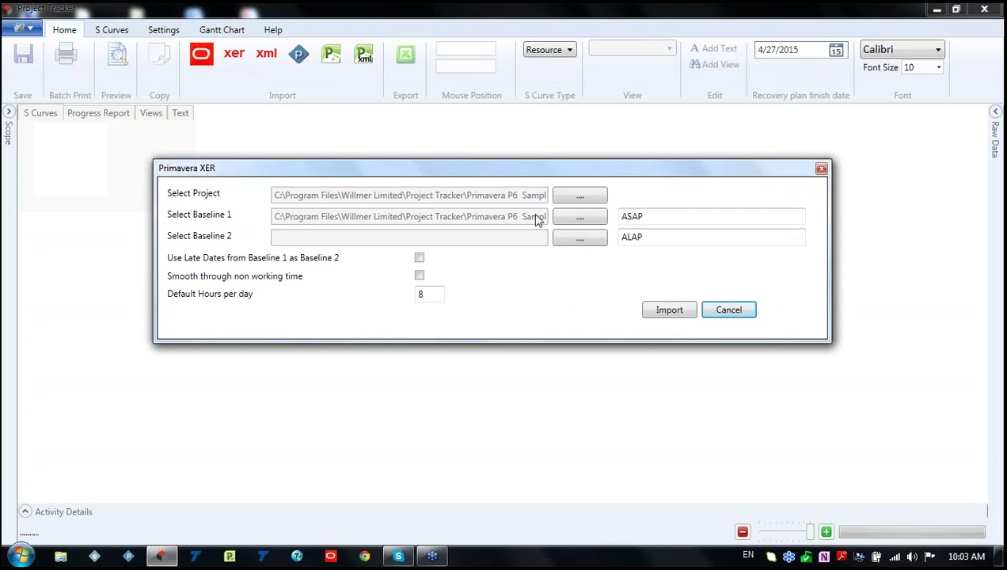
{"action": "left_click", "coordinate": [564, 197]}
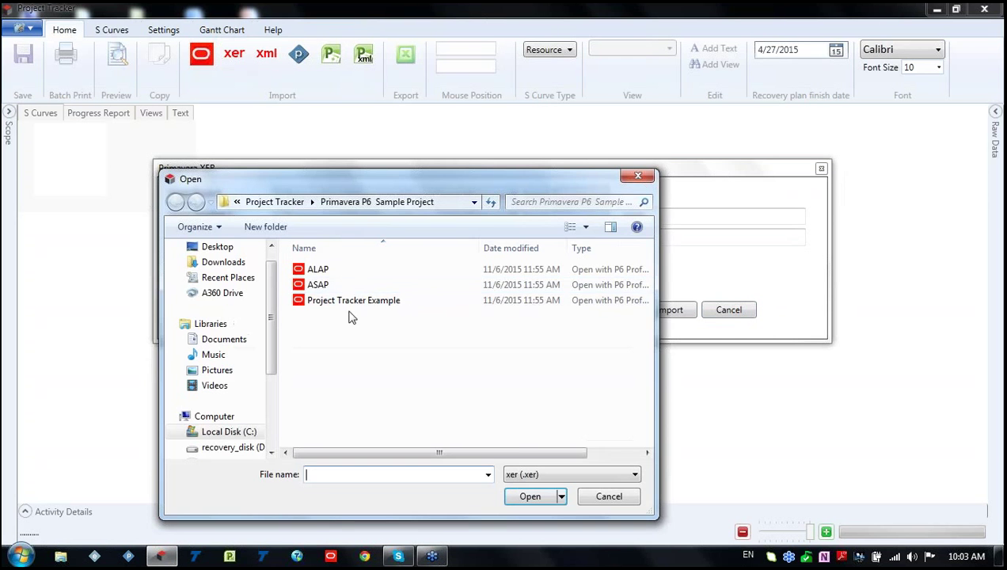
{"action": "left_click", "coordinate": [351, 306]}
{"action": "left_click", "coordinate": [522, 500]}
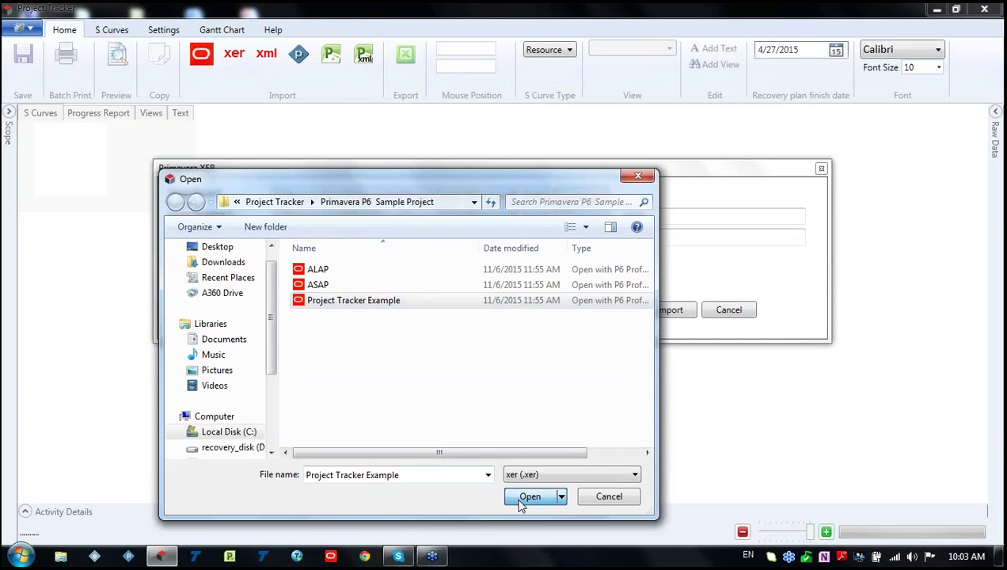
{"action": "left_click", "coordinate": [579, 217]}
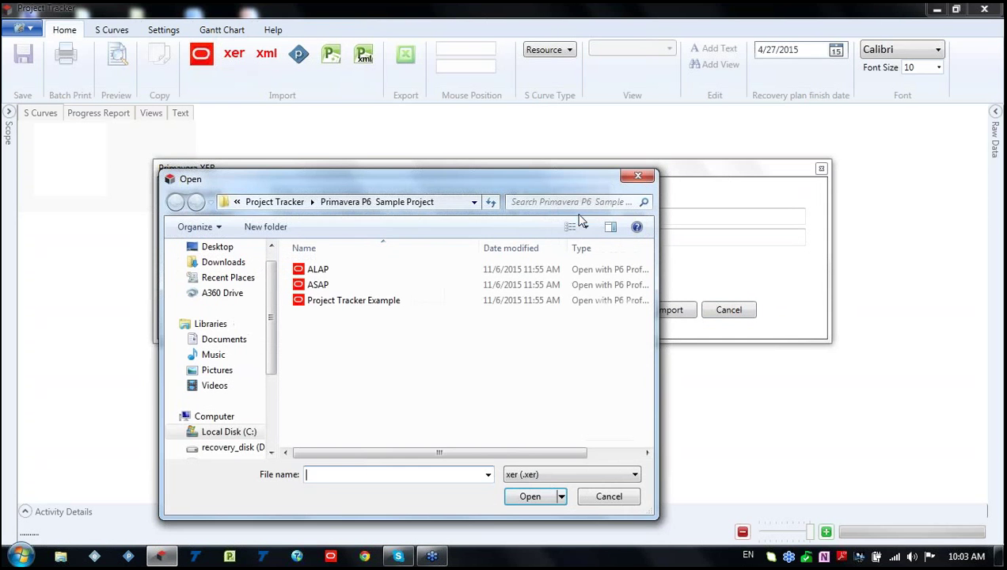
{"action": "left_click", "coordinate": [329, 286]}
{"action": "left_click", "coordinate": [530, 497]}
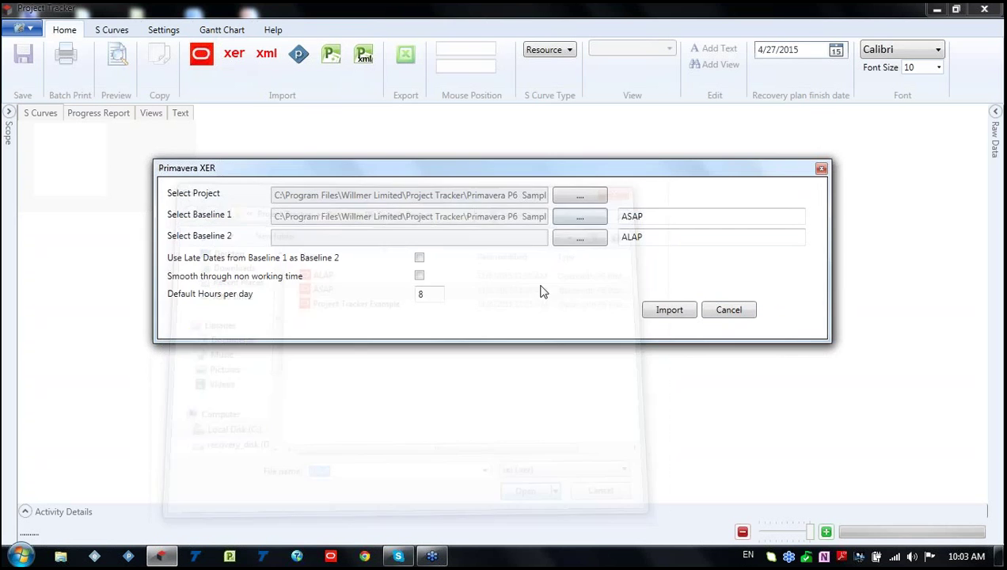
Use the late dates from Baseline 1 as Baseline 2 instead of a separate file, and import the project.
{"action": "left_click", "coordinate": [587, 240]}
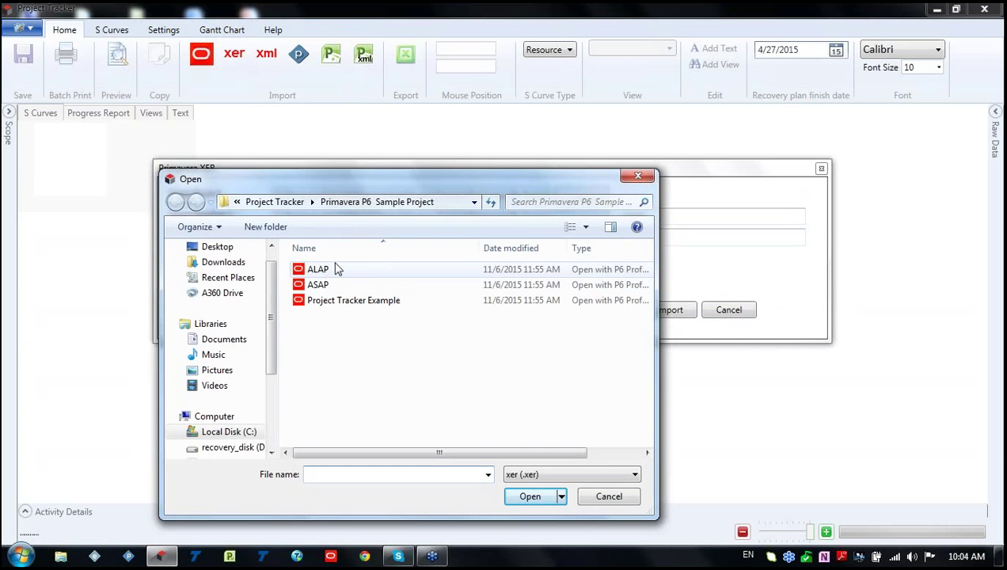
{"action": "left_click", "coordinate": [638, 175]}
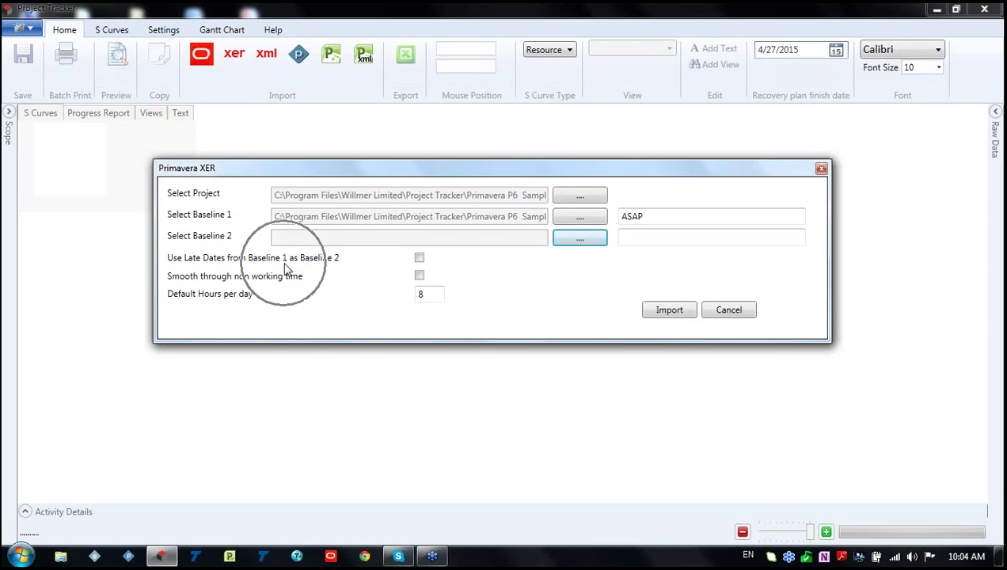
{"action": "left_click", "coordinate": [419, 259]}
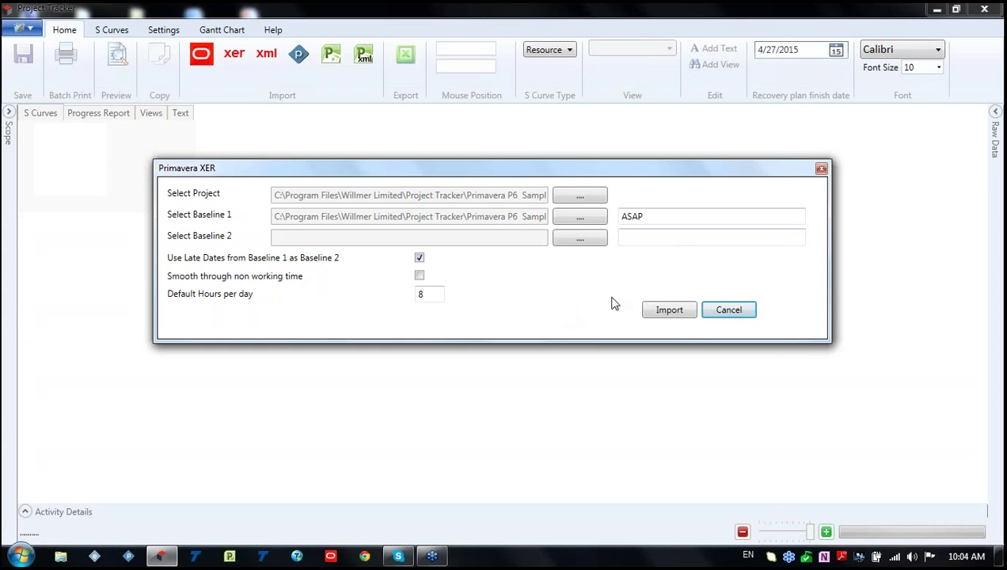
{"action": "left_click", "coordinate": [653, 311]}
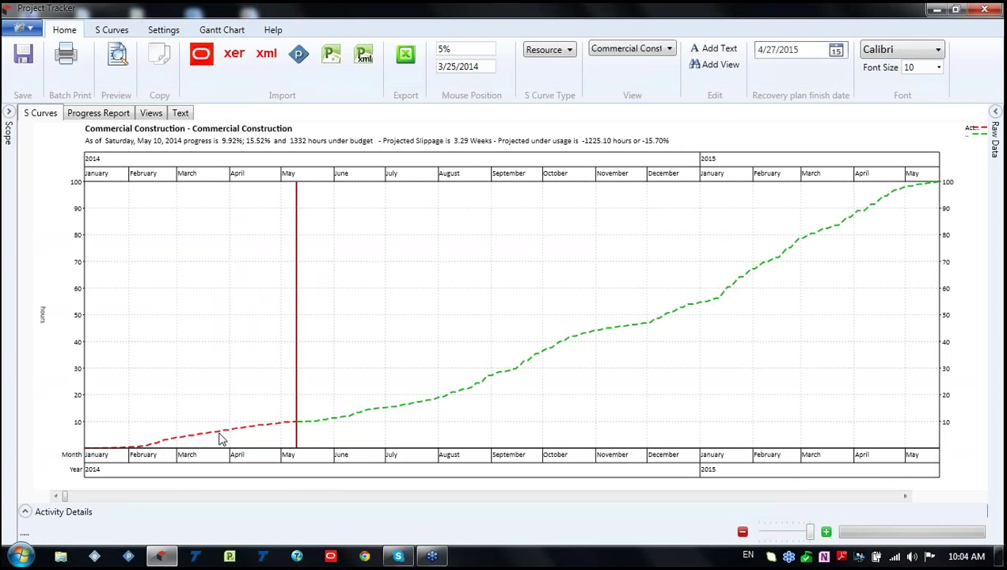
Examine the imported project's scope breakdown, Trades Contractor codes, resource list and timeslice filters.
{"action": "left_click", "coordinate": [249, 425]}
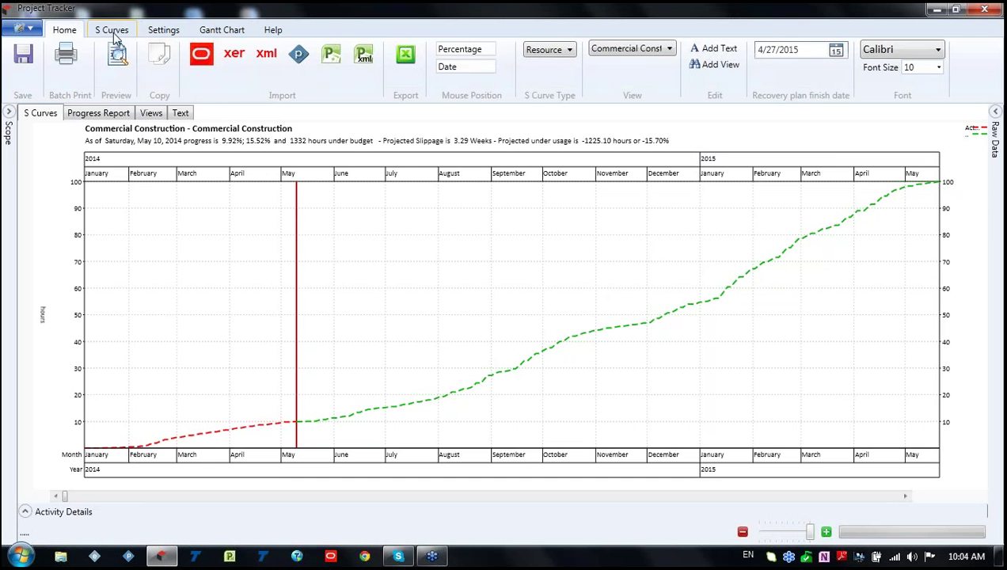
{"action": "left_click", "coordinate": [11, 113]}
{"action": "left_click", "coordinate": [75, 116]}
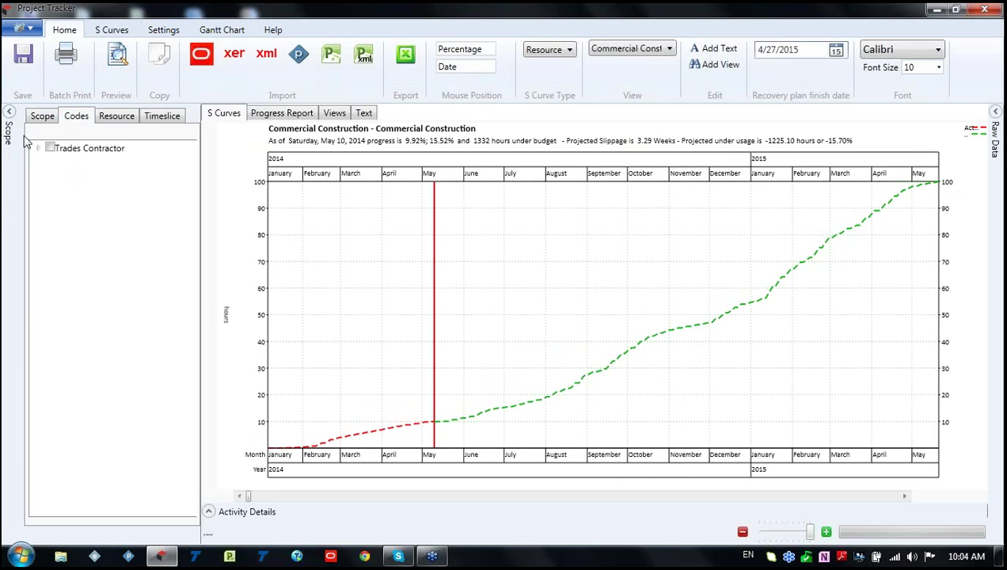
{"action": "left_click", "coordinate": [46, 116]}
{"action": "left_click", "coordinate": [38, 148]}
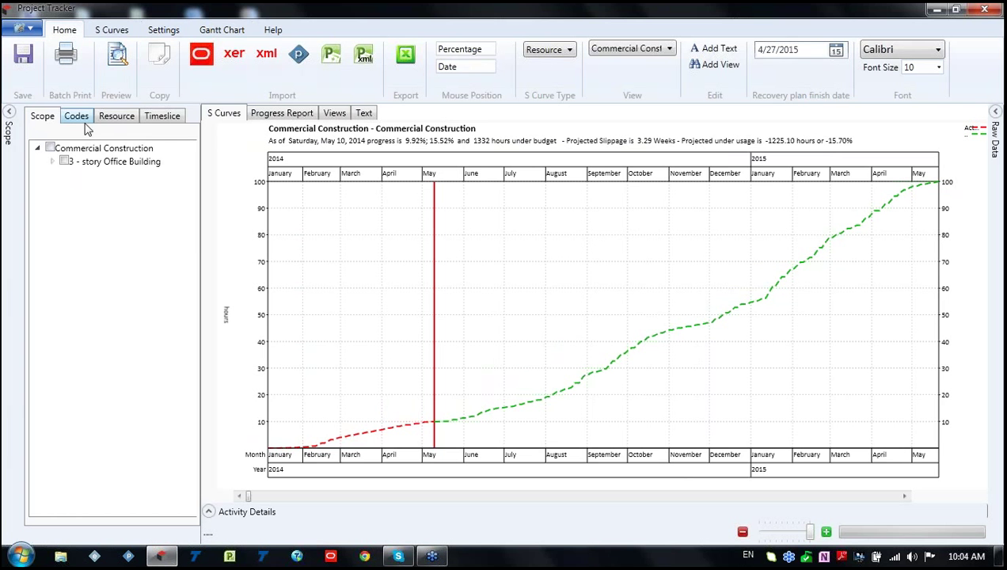
{"action": "left_click", "coordinate": [51, 162]}
{"action": "left_click", "coordinate": [76, 116]}
{"action": "left_click", "coordinate": [37, 148]}
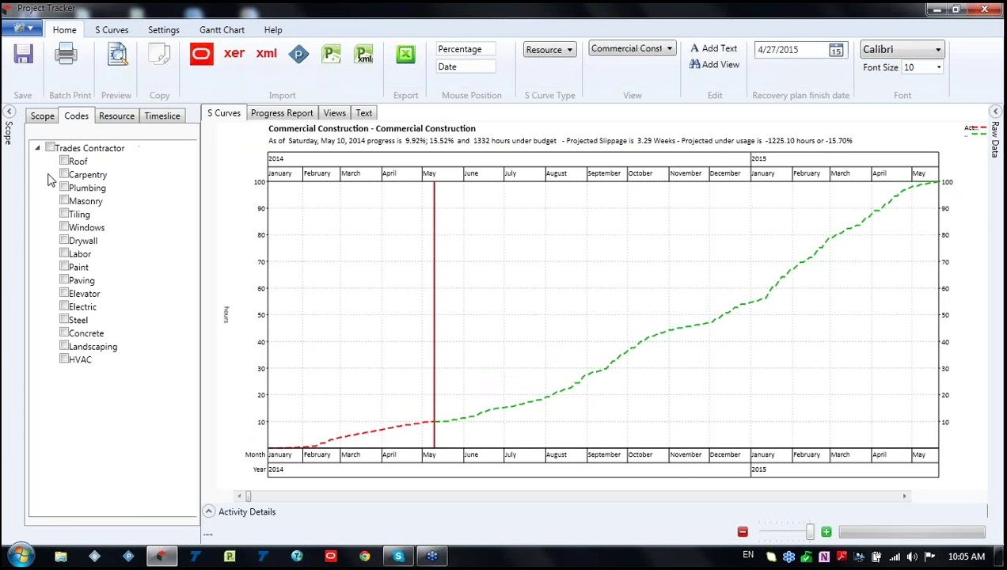
{"action": "left_click", "coordinate": [108, 121]}
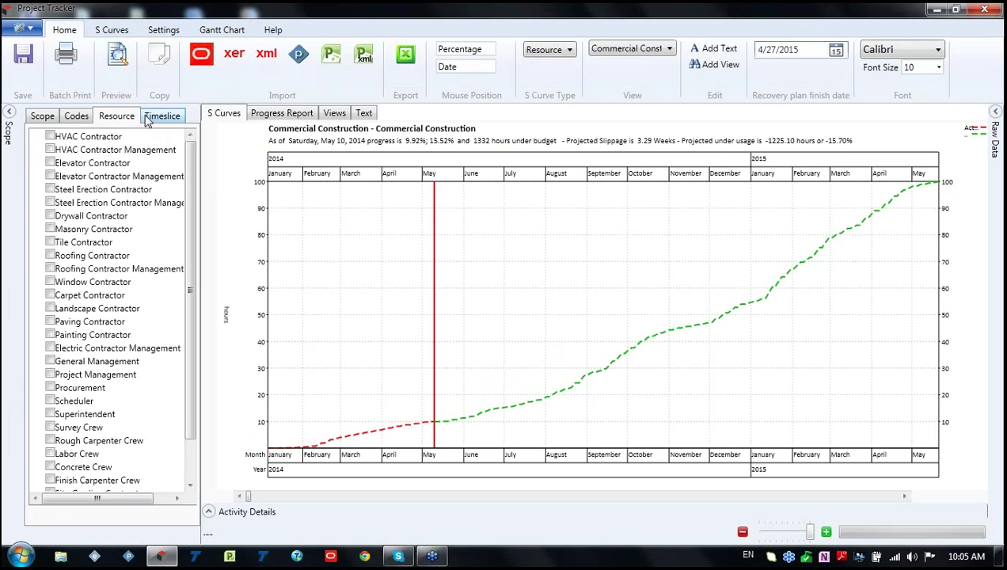
{"action": "left_click", "coordinate": [154, 117]}
{"action": "left_click", "coordinate": [9, 112]}
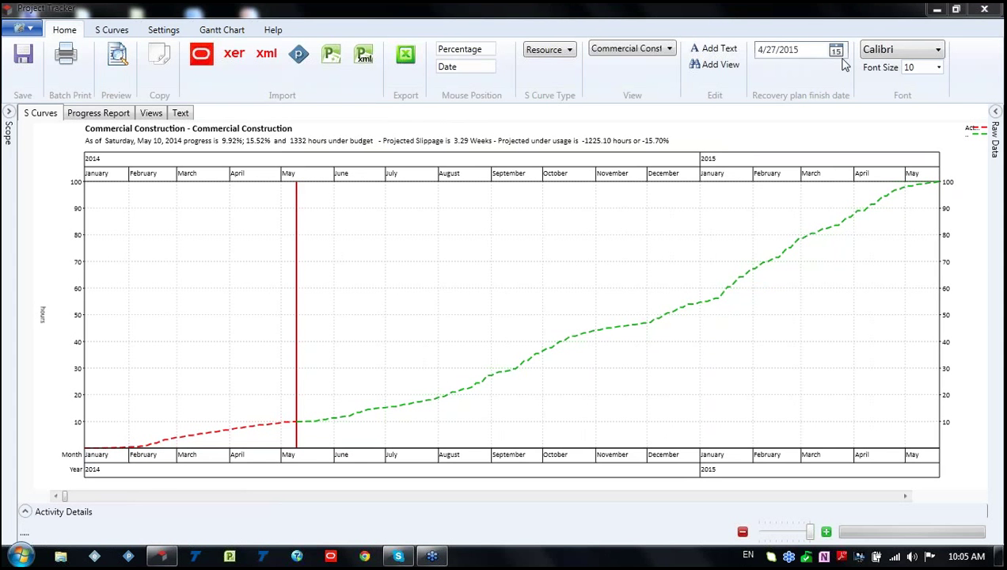
Examine the raw data behind the S curve by date and hide it again, keeping the window maximized.
{"action": "left_click_drag", "start_coordinate": [887, 11], "coordinate": [732, 40]}
{"action": "left_click", "coordinate": [854, 137]}
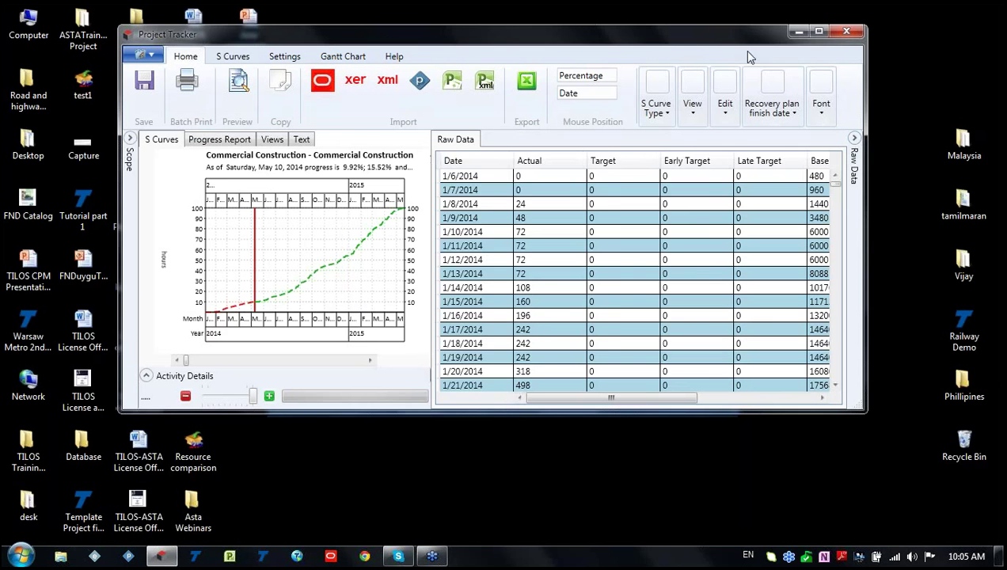
{"action": "double_click", "coordinate": [740, 35]}
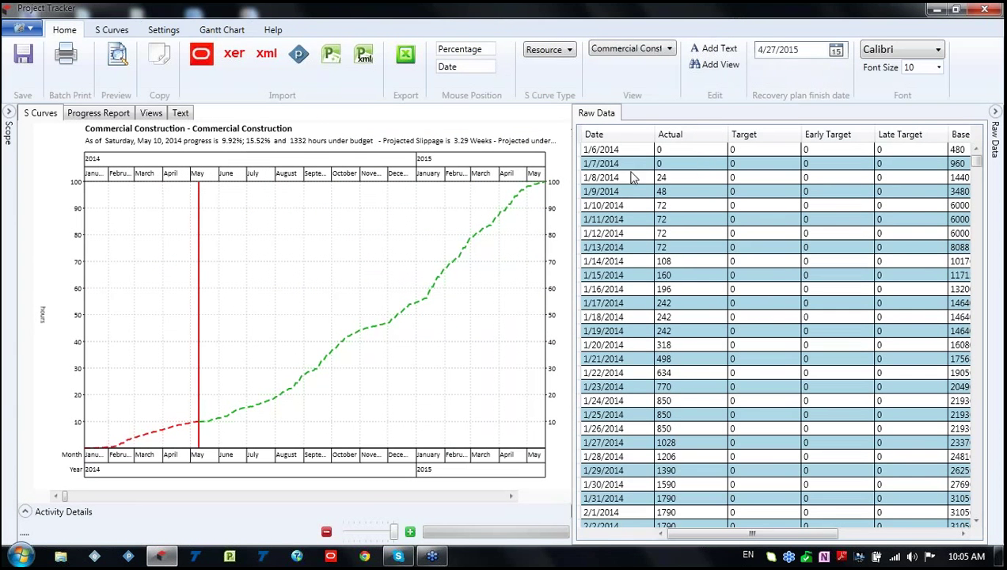
{"action": "left_click", "coordinate": [698, 277]}
{"action": "scroll", "coordinate": [713, 289], "scroll_direction": "down", "scroll_amount": 4}
{"action": "scroll", "coordinate": [713, 289], "scroll_direction": "up", "scroll_amount": 4}
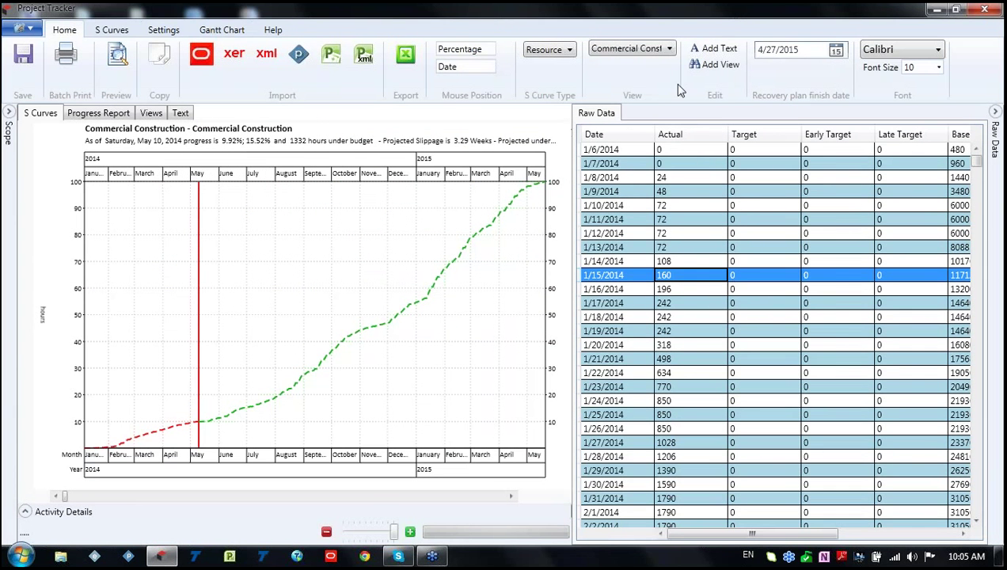
{"action": "double_click", "coordinate": [712, 18]}
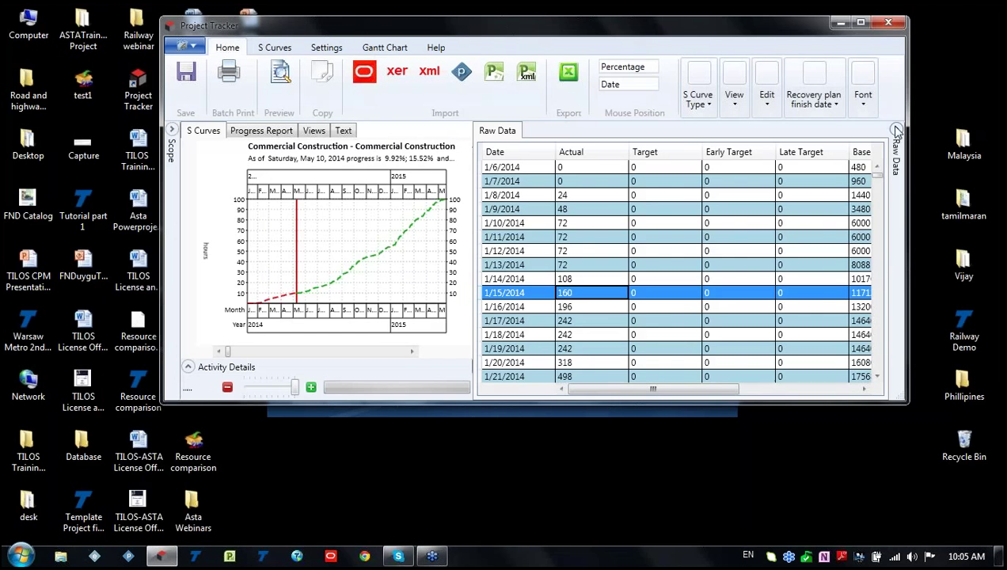
{"action": "left_click", "coordinate": [896, 129]}
{"action": "left_click", "coordinate": [854, 22]}
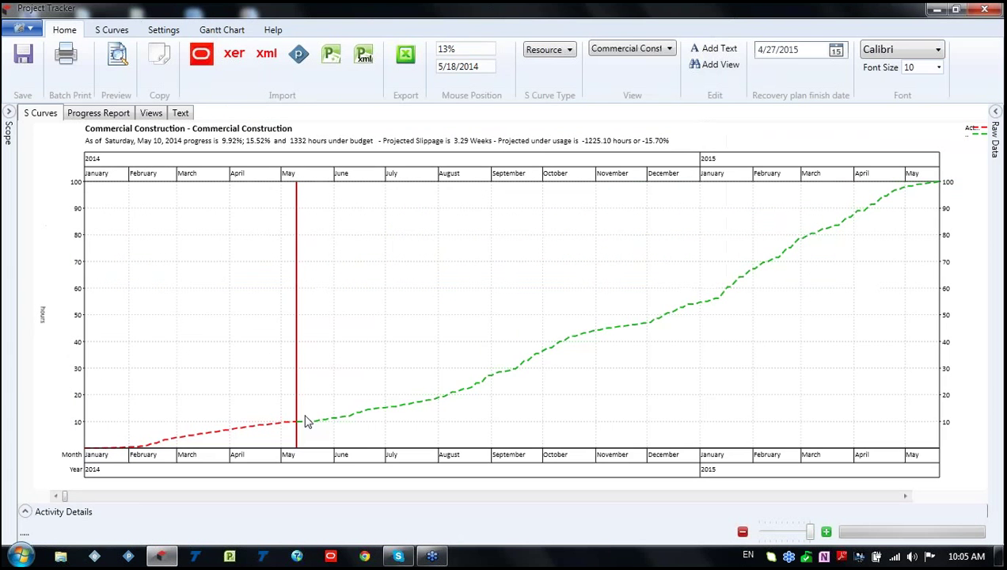
Look over the activity details columns below the S curve and collapse them again.
{"action": "left_click", "coordinate": [26, 512]}
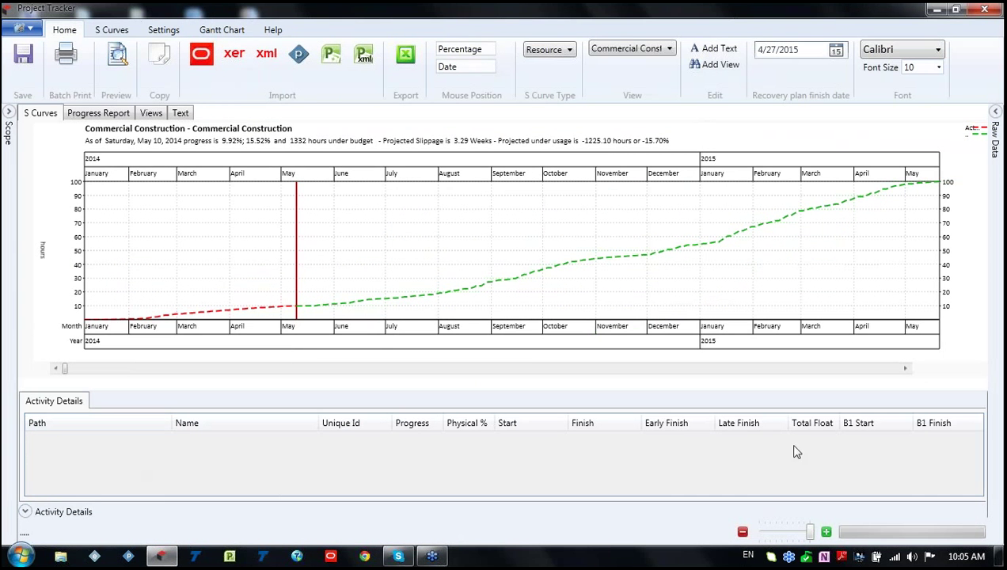
{"action": "key", "text": "ctrl"}
{"action": "left_click", "coordinate": [26, 511]}
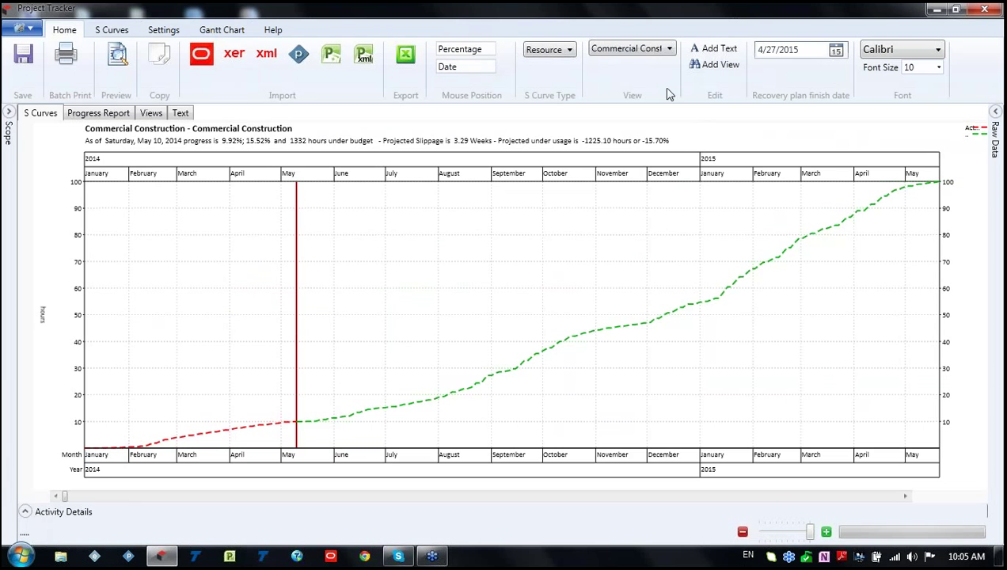
Compare the S curve types Duration, Physical %, Cost, Resource and Resource Manpower, finishing with the chart set to Duration.
{"action": "left_click", "coordinate": [567, 59]}
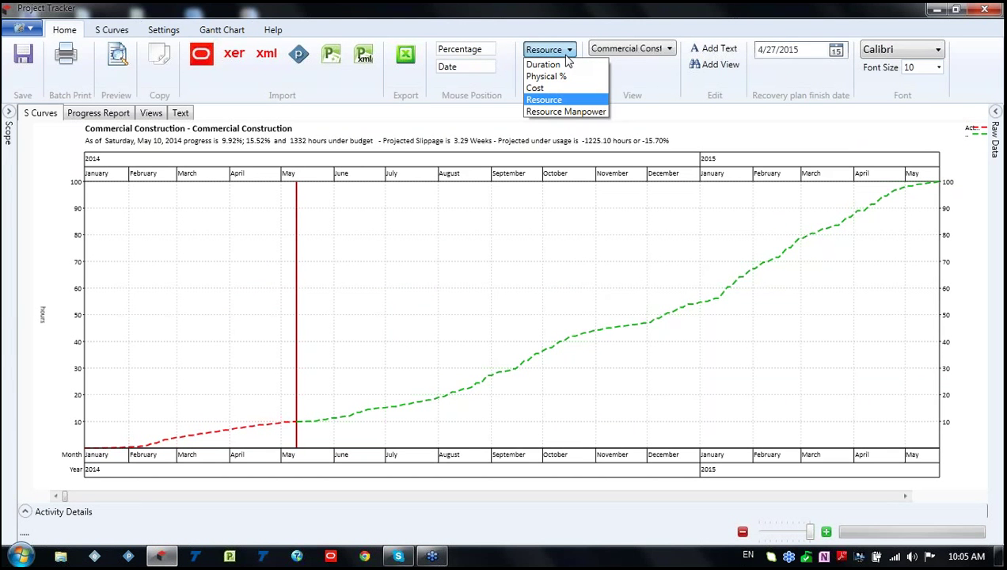
{"action": "left_click", "coordinate": [559, 65]}
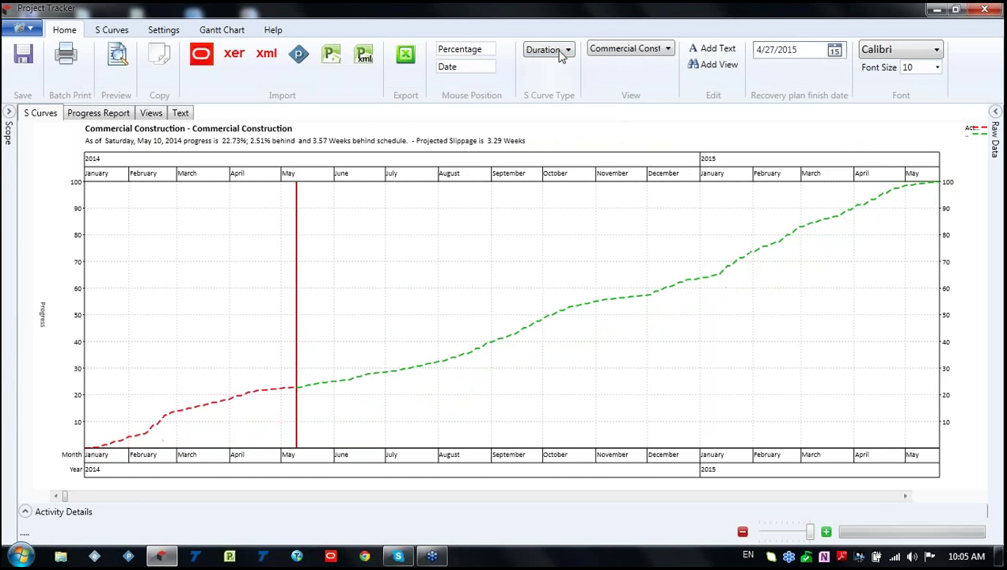
{"action": "left_click", "coordinate": [561, 52]}
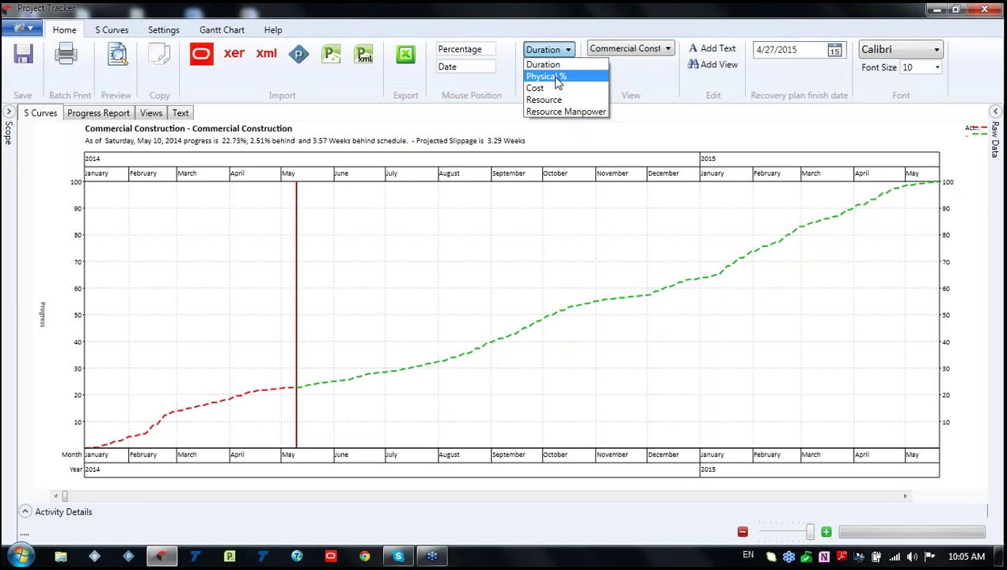
{"action": "left_click", "coordinate": [556, 77]}
{"action": "left_click", "coordinate": [559, 54]}
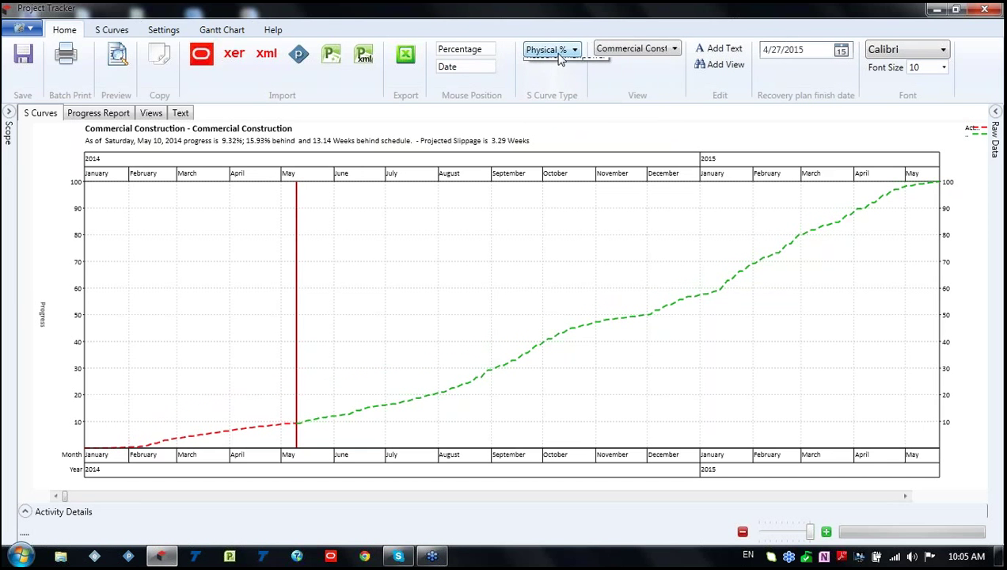
{"action": "left_click", "coordinate": [562, 80]}
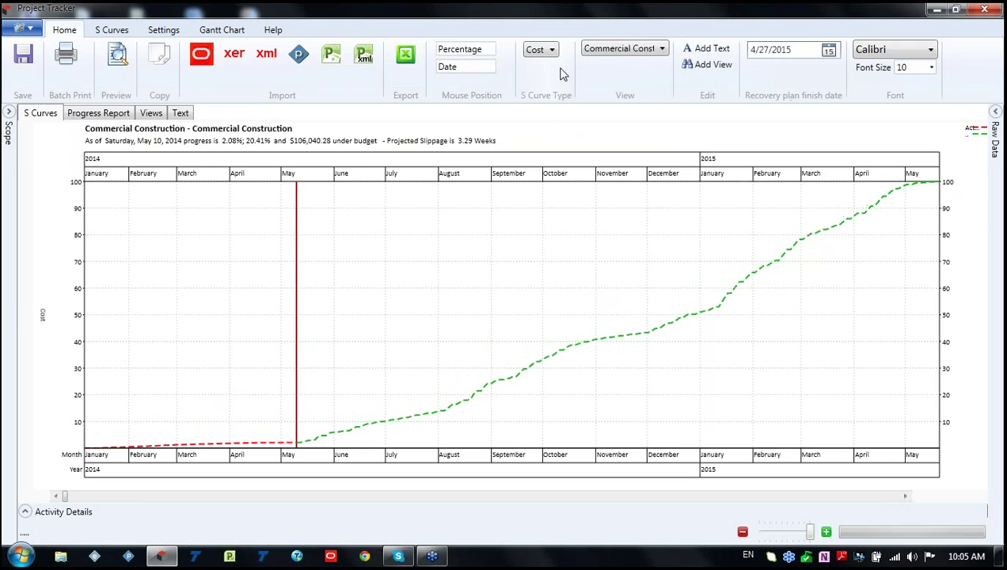
{"action": "left_click", "coordinate": [554, 54]}
{"action": "left_click", "coordinate": [554, 99]}
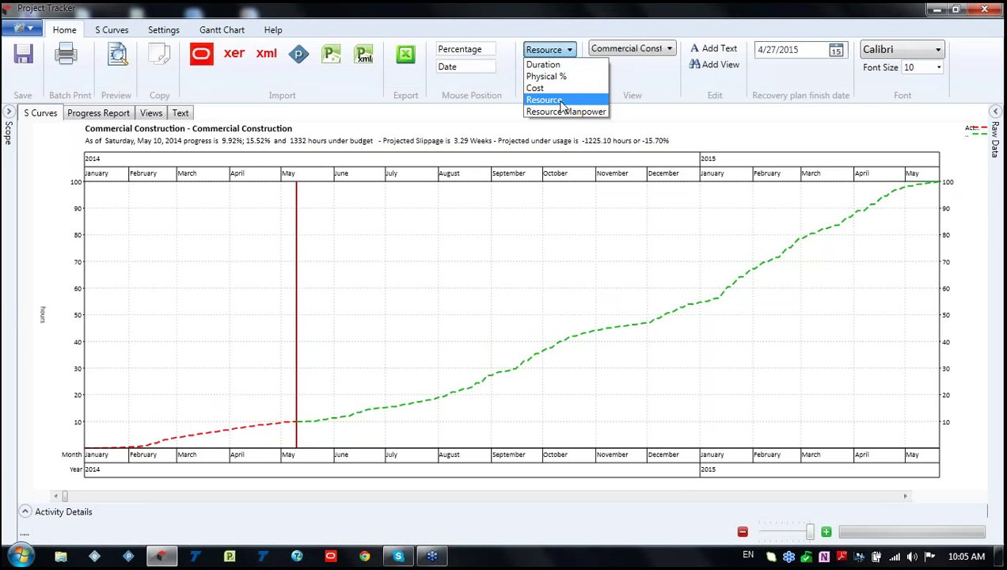
{"action": "left_click", "coordinate": [547, 111]}
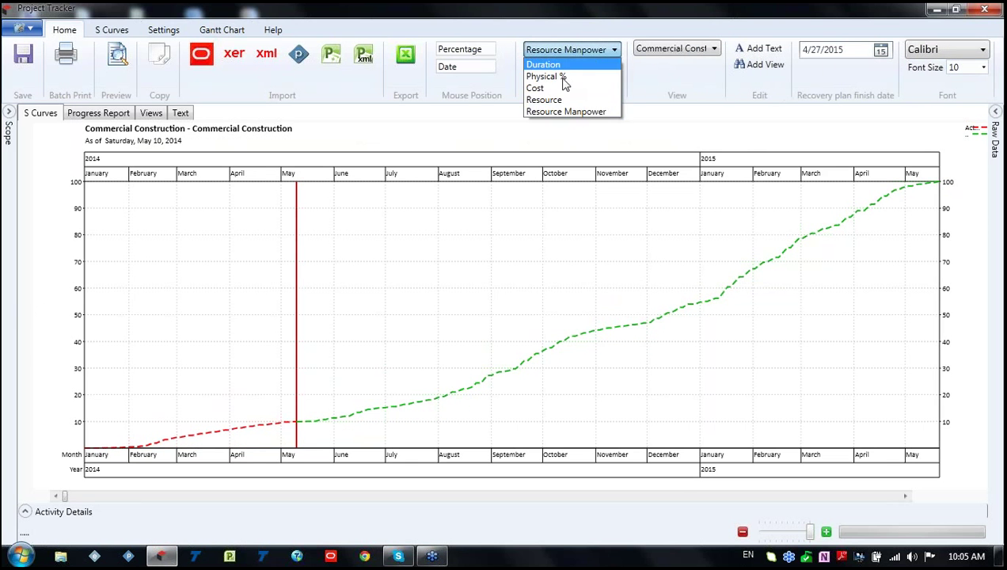
{"action": "left_click", "coordinate": [550, 63]}
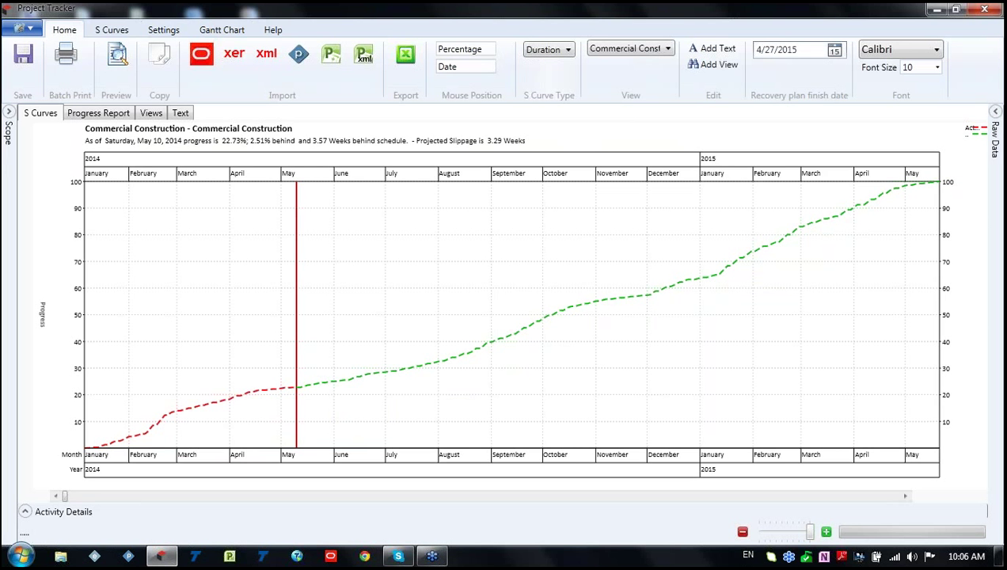
{"action": "left_click", "coordinate": [106, 31]}
{"action": "left_click", "coordinate": [163, 29]}
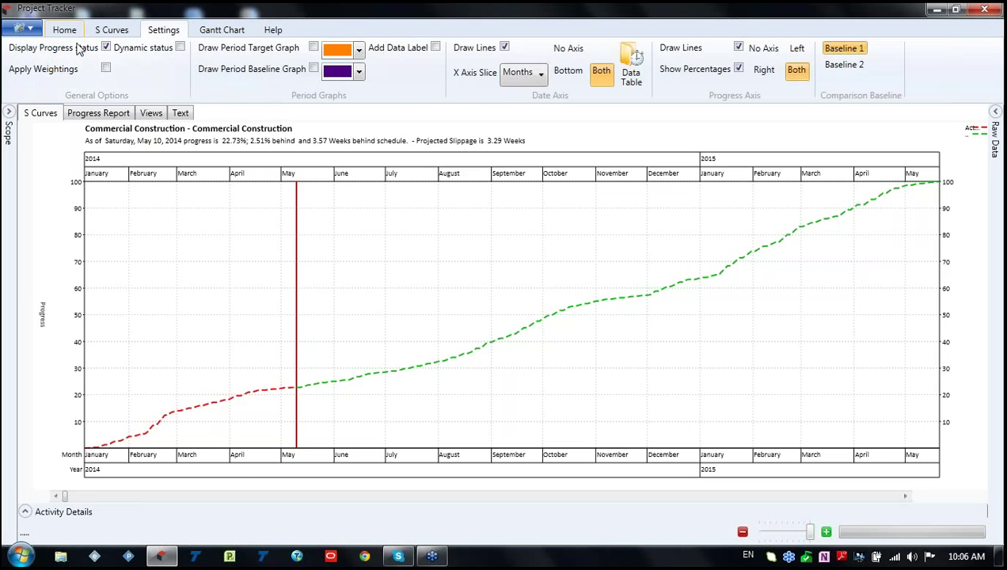
{"action": "left_click", "coordinate": [105, 68]}
{"action": "left_click", "coordinate": [105, 69]}
{"action": "left_click", "coordinate": [207, 32]}
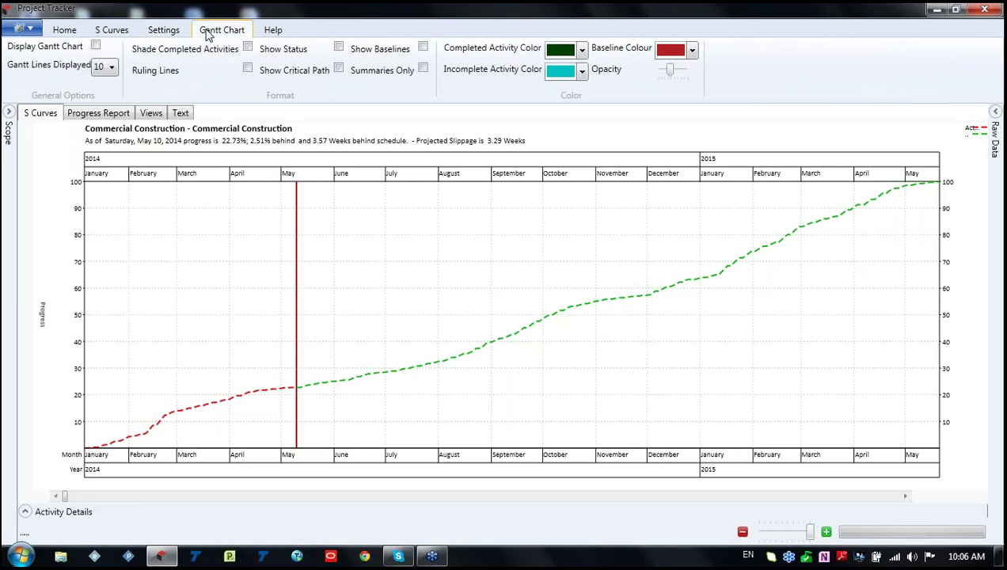
{"action": "left_click", "coordinate": [95, 31]}
{"action": "left_click", "coordinate": [64, 31]}
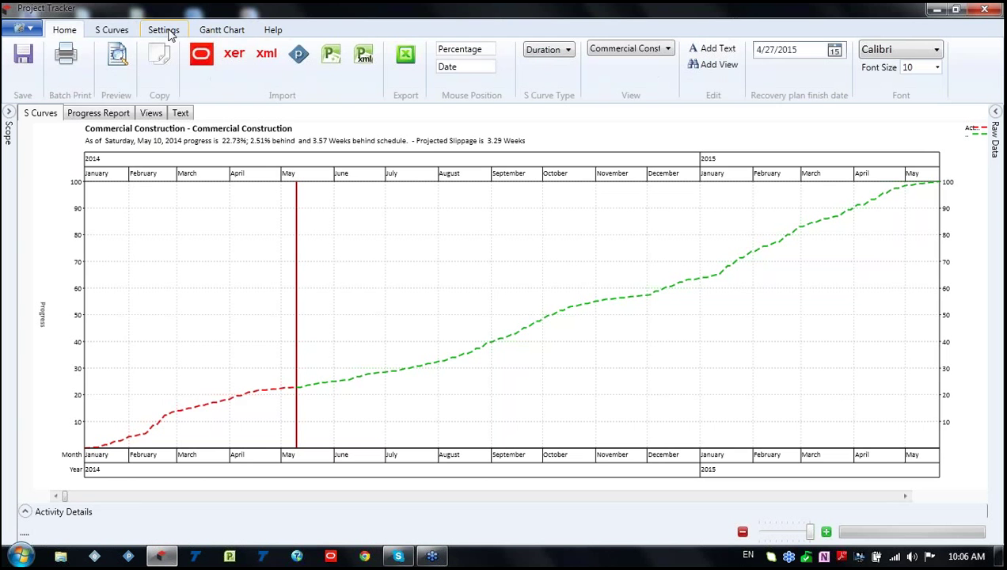
Show the Baseline 1 and Baseline 2 lines on the S curve chart.
{"action": "left_click", "coordinate": [110, 31]}
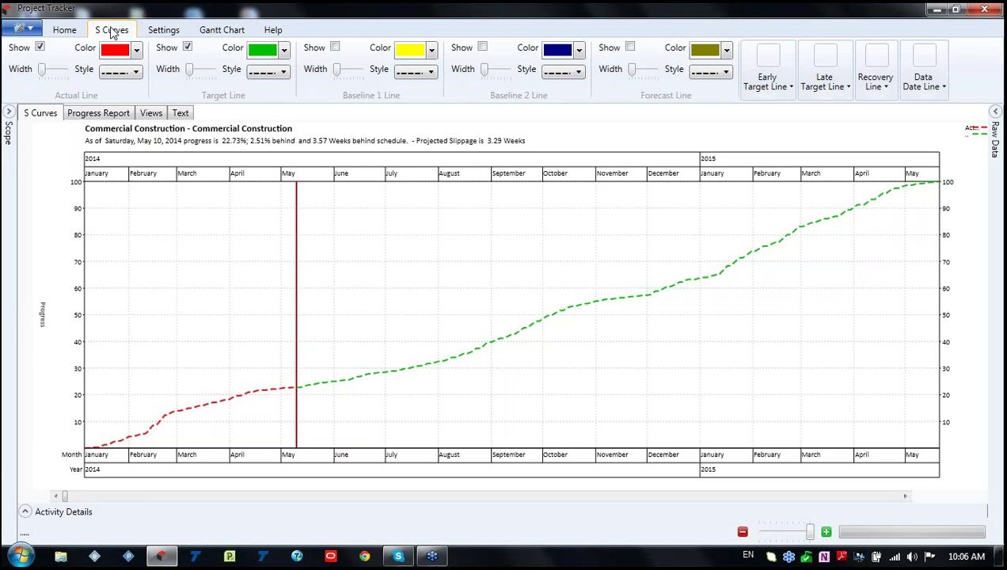
{"action": "left_click", "coordinate": [335, 48]}
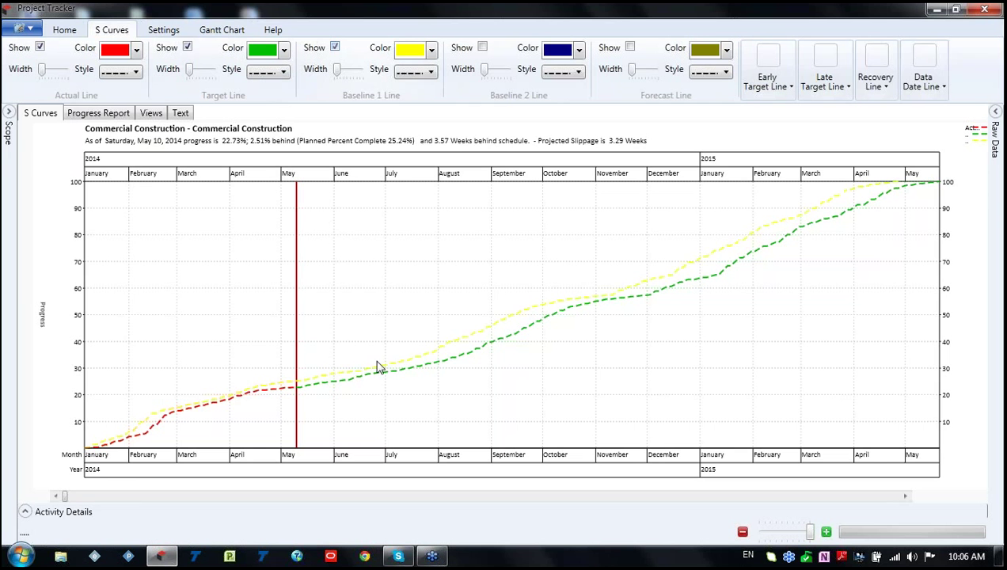
{"action": "left_click", "coordinate": [642, 287]}
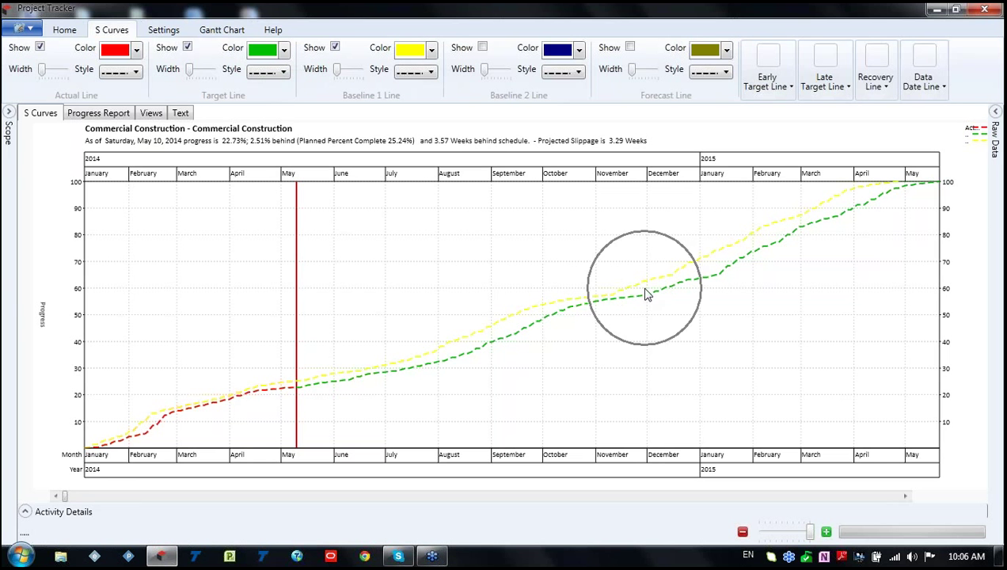
{"action": "left_click", "coordinate": [484, 48]}
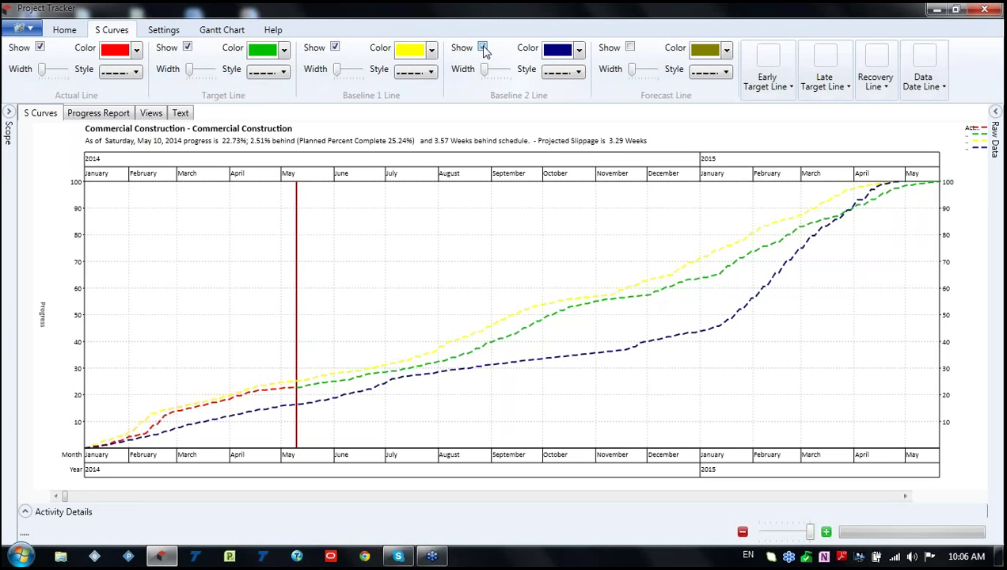
{"action": "left_click", "coordinate": [164, 437]}
{"action": "left_click", "coordinate": [888, 194]}
Show the forecast line on the chart and make it slightly thicker.
{"action": "left_click", "coordinate": [629, 48]}
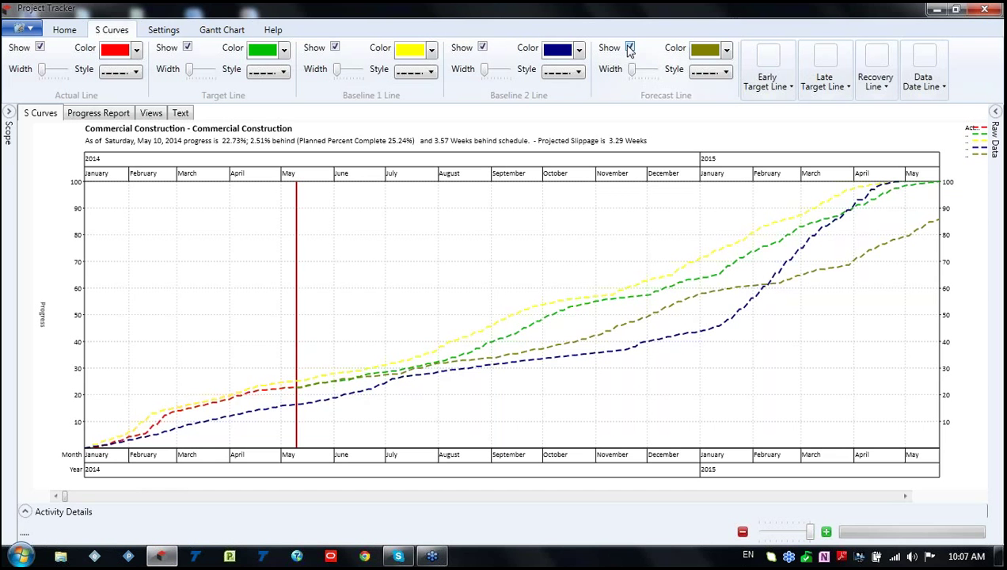
{"action": "left_click_drag", "start_coordinate": [633, 70], "coordinate": [636, 71]}
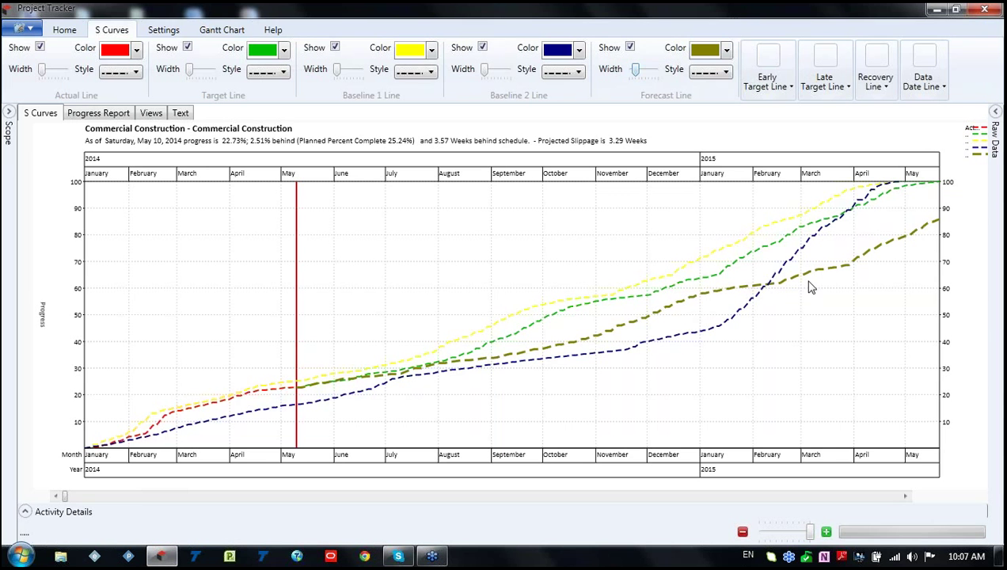
{"action": "left_click", "coordinate": [267, 398]}
Hide the Forecast, Baseline 2 and Baseline 1 lines from the chart.
{"action": "left_click", "coordinate": [631, 48]}
{"action": "left_click", "coordinate": [481, 48]}
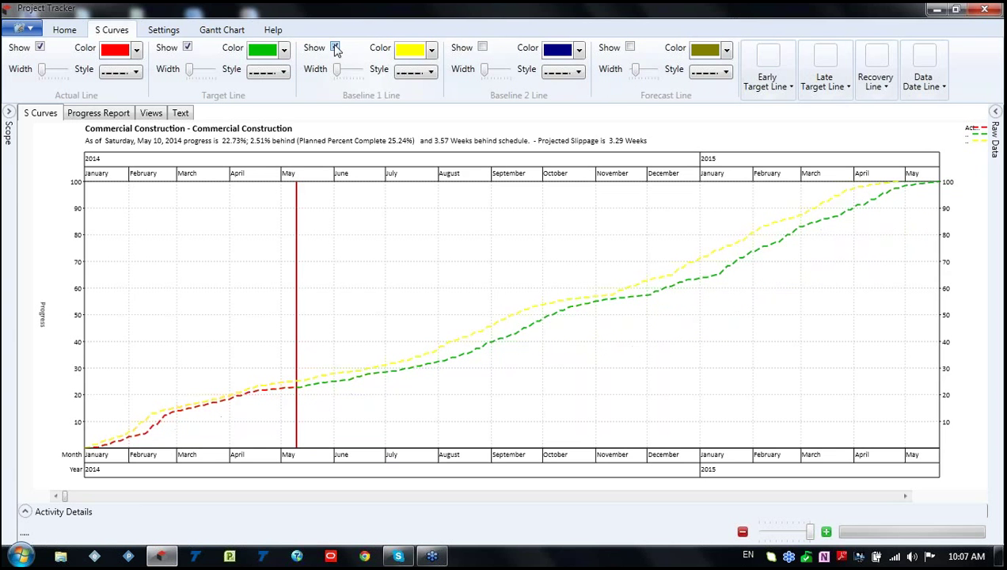
{"action": "left_click", "coordinate": [335, 49]}
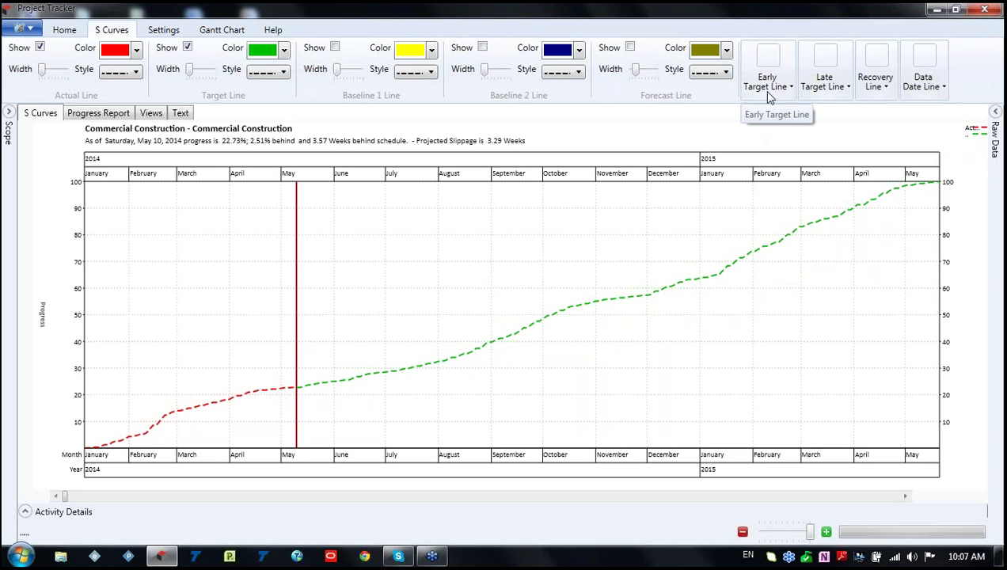
Show the Early Target and Late Target lines on the S curve chart.
{"action": "left_click", "coordinate": [843, 92]}
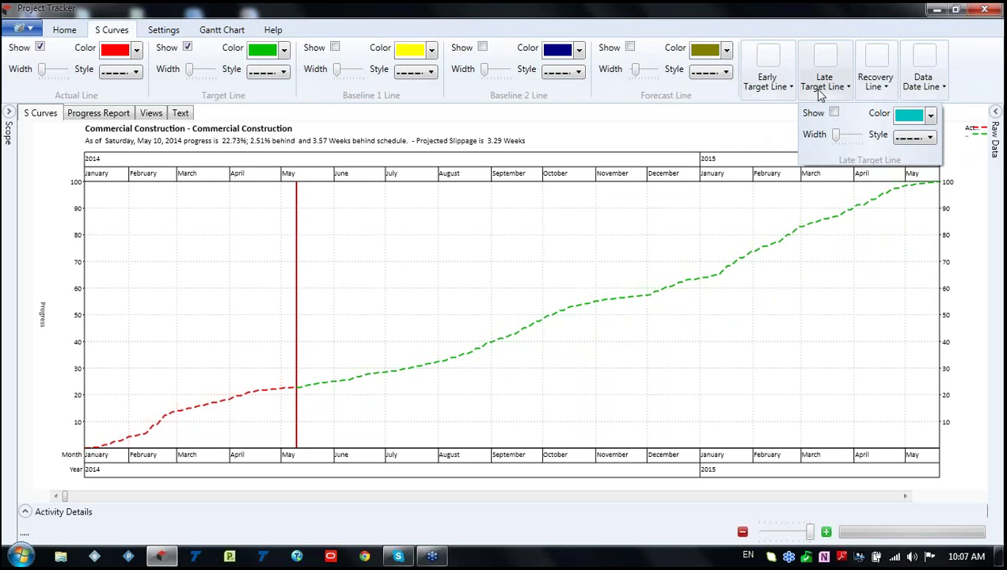
{"action": "left_click", "coordinate": [784, 91]}
{"action": "left_click", "coordinate": [777, 113]}
{"action": "left_click", "coordinate": [848, 85]}
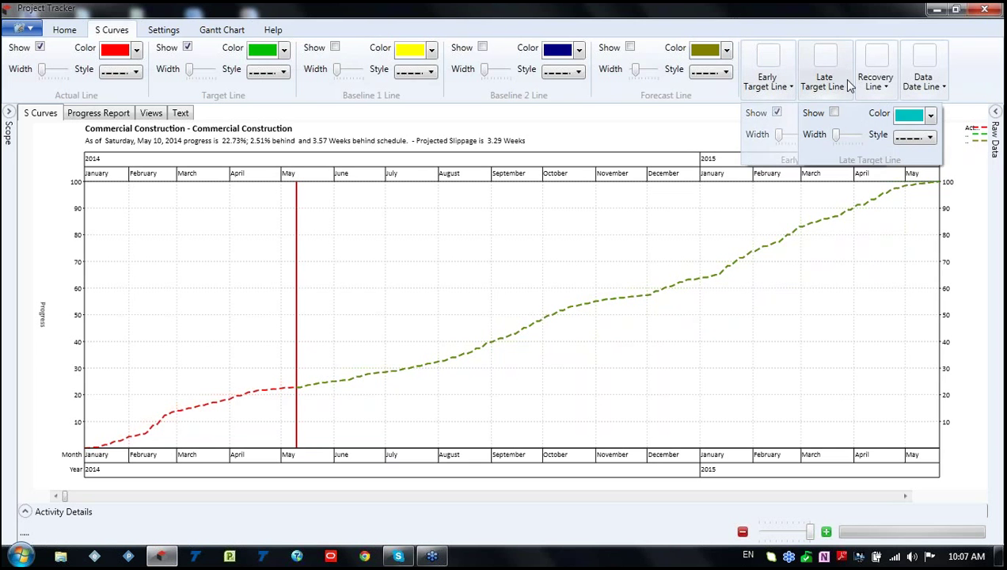
{"action": "left_click", "coordinate": [836, 114]}
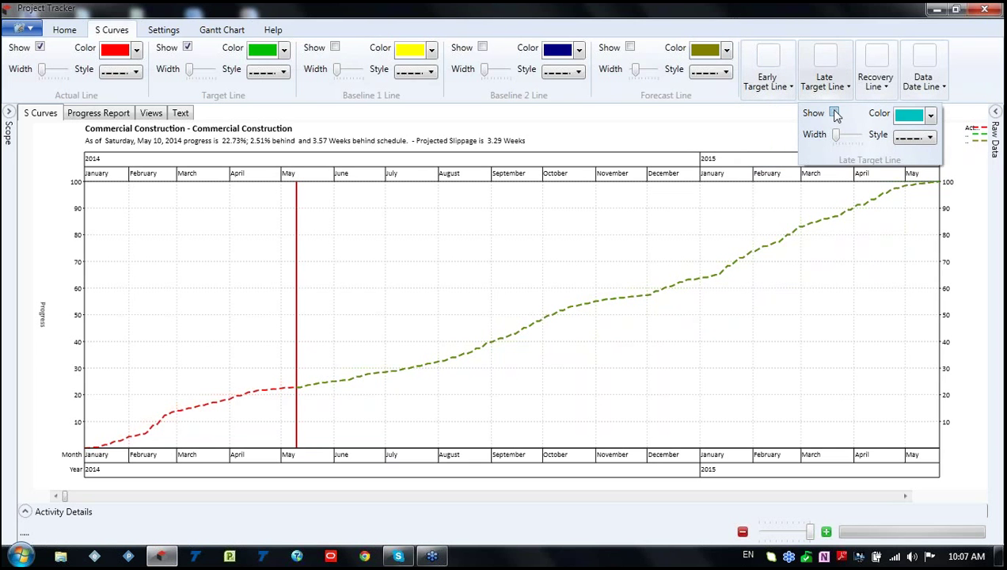
Hide both the Early Target and Late Target lines from the S curve chart.
{"action": "left_click", "coordinate": [764, 89]}
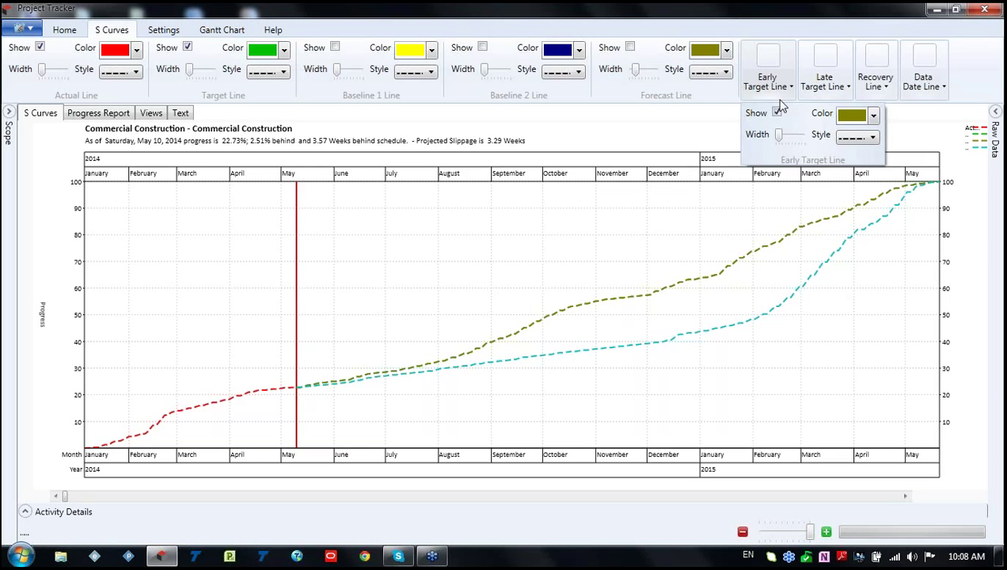
{"action": "left_click", "coordinate": [775, 113]}
{"action": "left_click", "coordinate": [824, 84]}
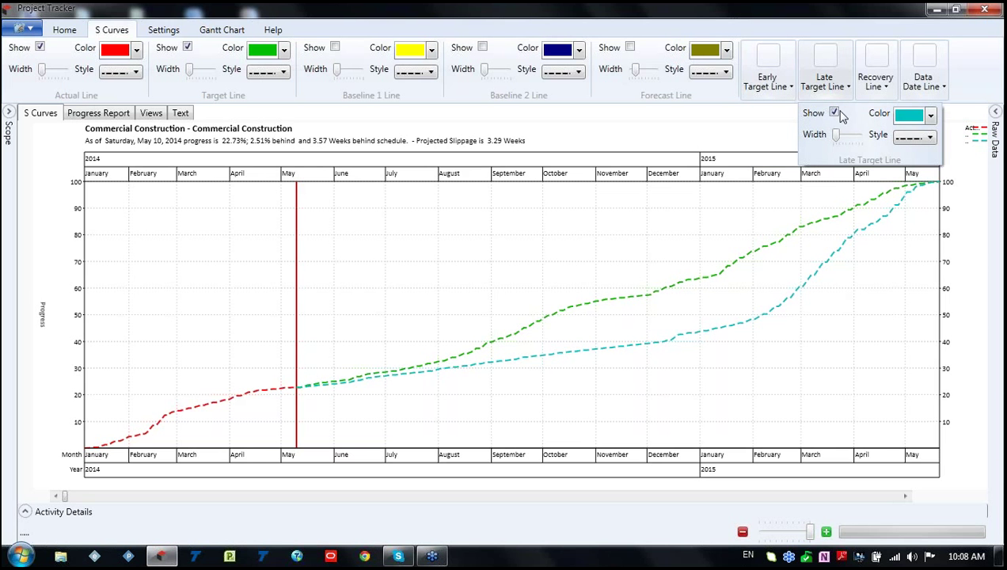
{"action": "left_click", "coordinate": [835, 113]}
Toggle the data date line off and on to compare the chart, leaving the line shown.
{"action": "left_click", "coordinate": [920, 86]}
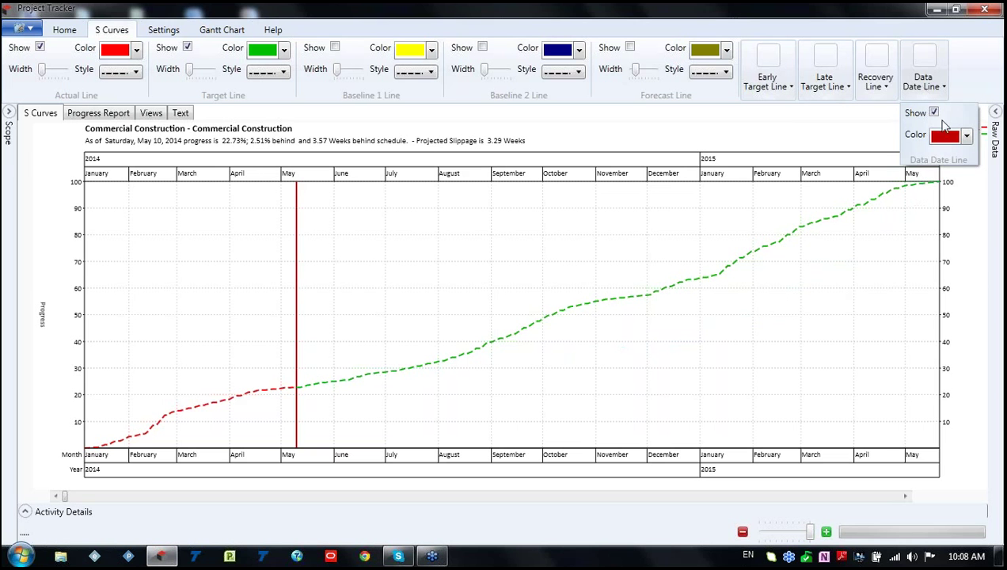
{"action": "left_click", "coordinate": [936, 113]}
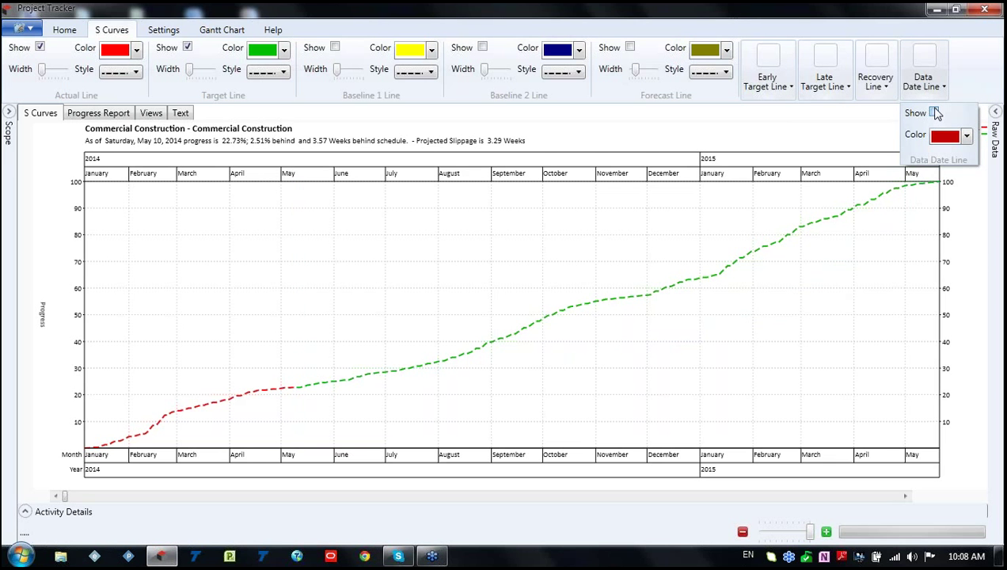
{"action": "left_click", "coordinate": [934, 114]}
{"action": "left_click", "coordinate": [934, 113]}
{"action": "left_click", "coordinate": [934, 113]}
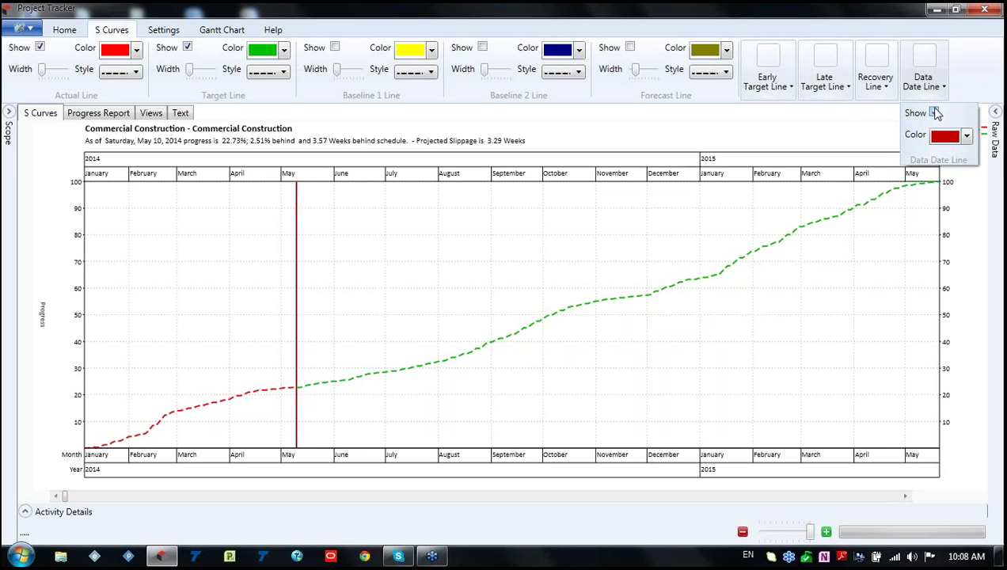
{"action": "left_click", "coordinate": [868, 109]}
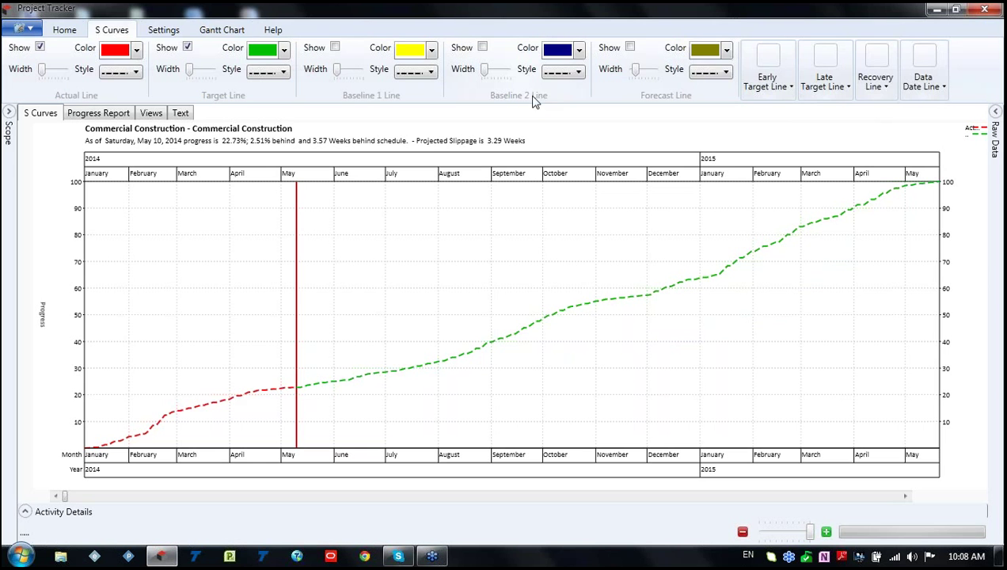
Examine the activity details for dates along the curve with Dynamic status on, finishing with Dynamic status off and the details collapsed.
{"action": "left_click", "coordinate": [155, 30]}
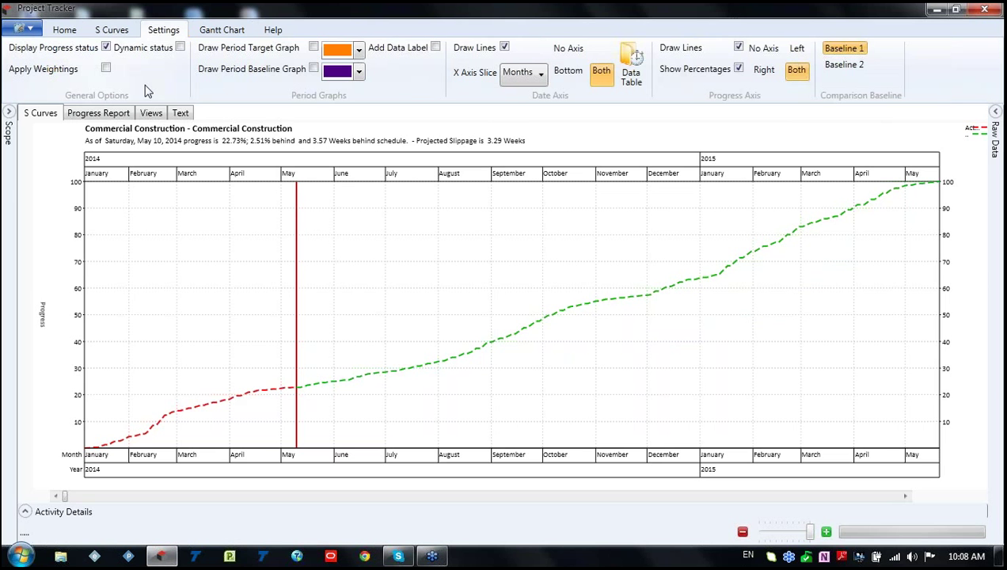
{"action": "left_click", "coordinate": [180, 48]}
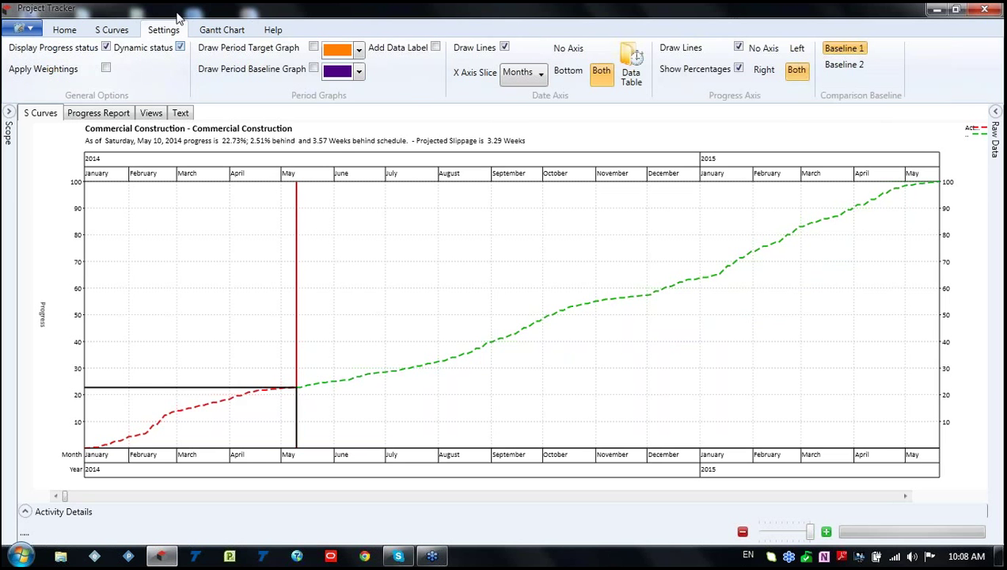
{"action": "left_click", "coordinate": [26, 512]}
{"action": "mouse_move", "coordinate": [184, 310]}
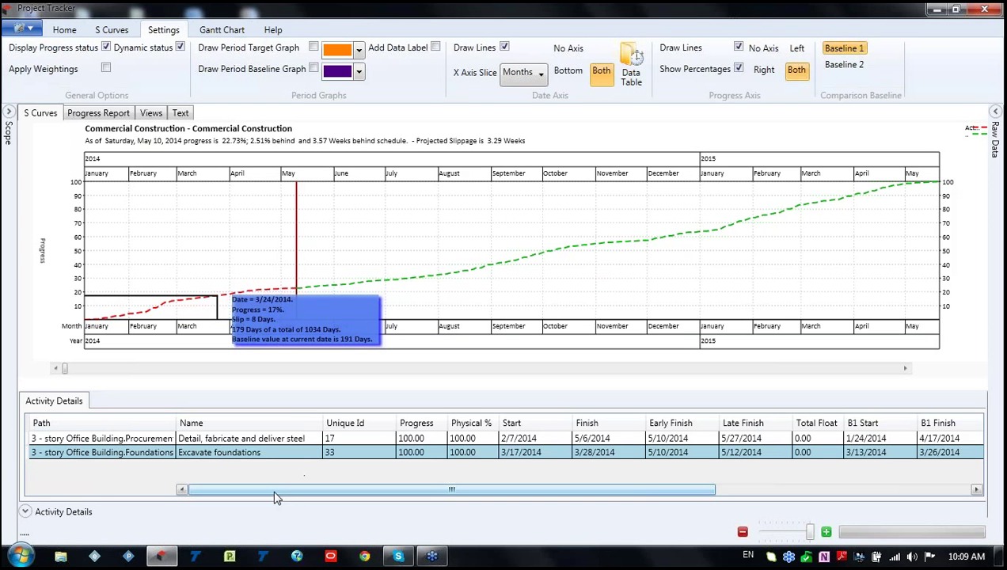
{"action": "left_click_drag", "start_coordinate": [273, 497], "coordinate": [561, 512]}
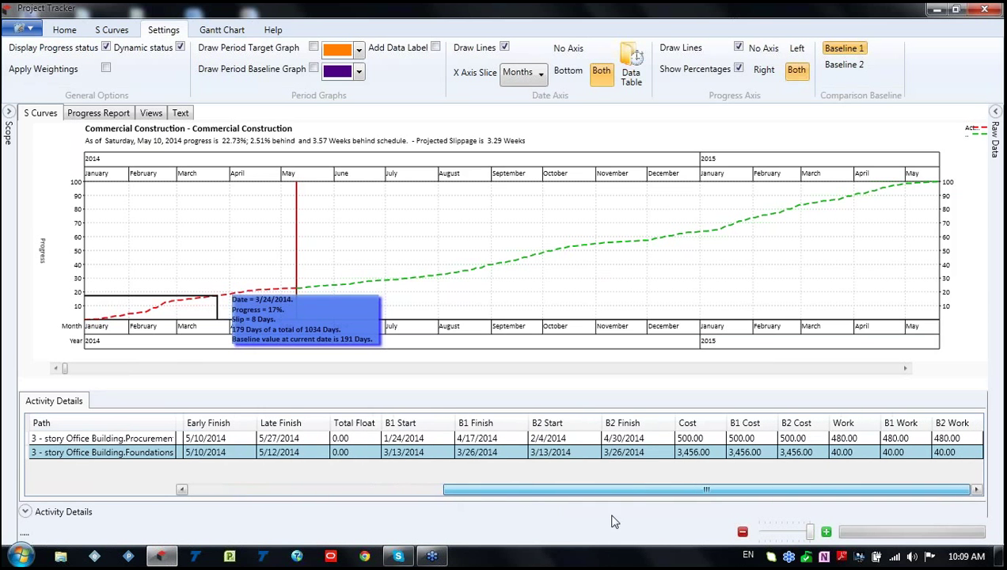
{"action": "left_click_drag", "start_coordinate": [664, 512], "coordinate": [238, 487]}
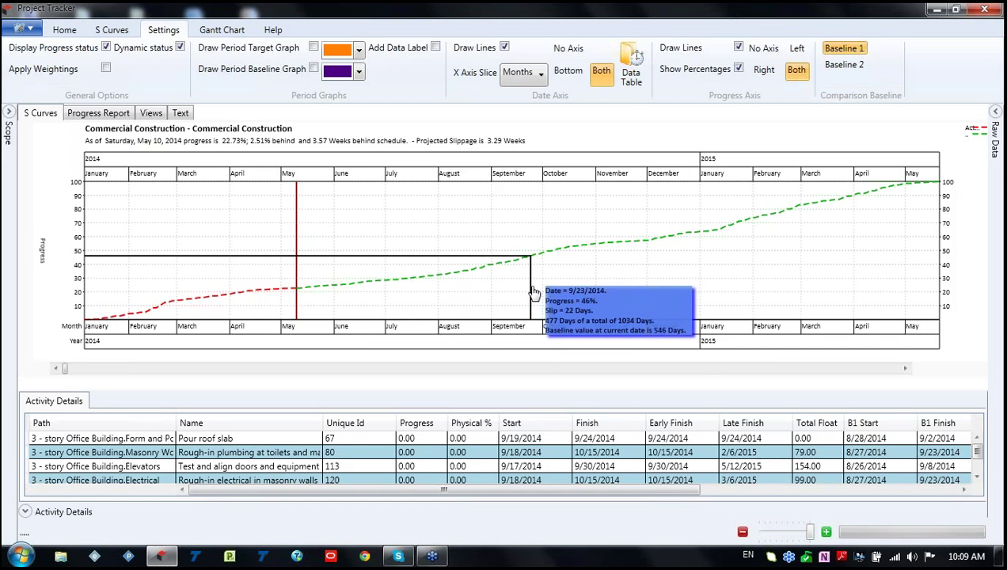
{"action": "left_click", "coordinate": [181, 47]}
{"action": "left_click", "coordinate": [25, 512]}
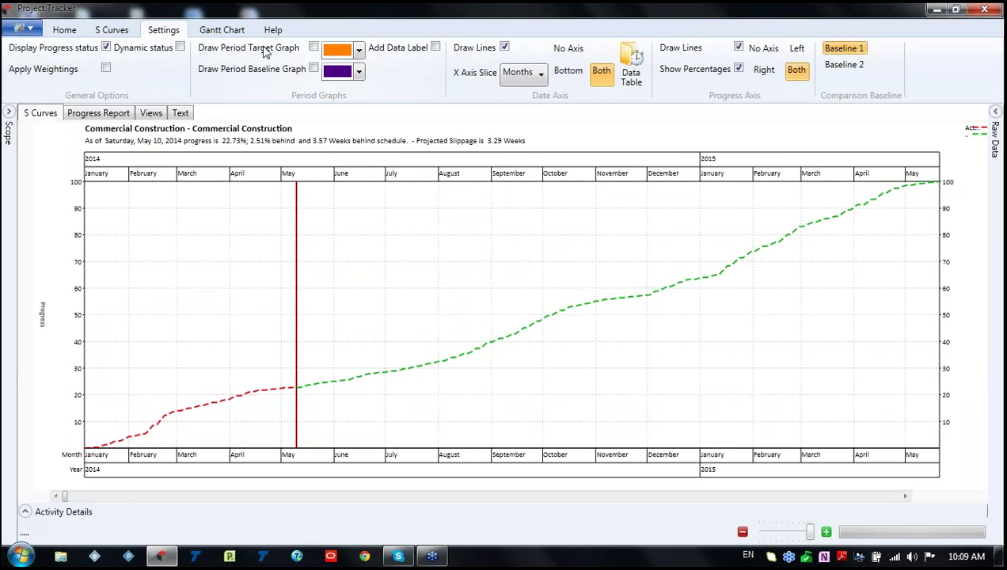
Draw the period target and period baseline graphs with data labels, and show the Baseline 1 line.
{"action": "left_click", "coordinate": [314, 46]}
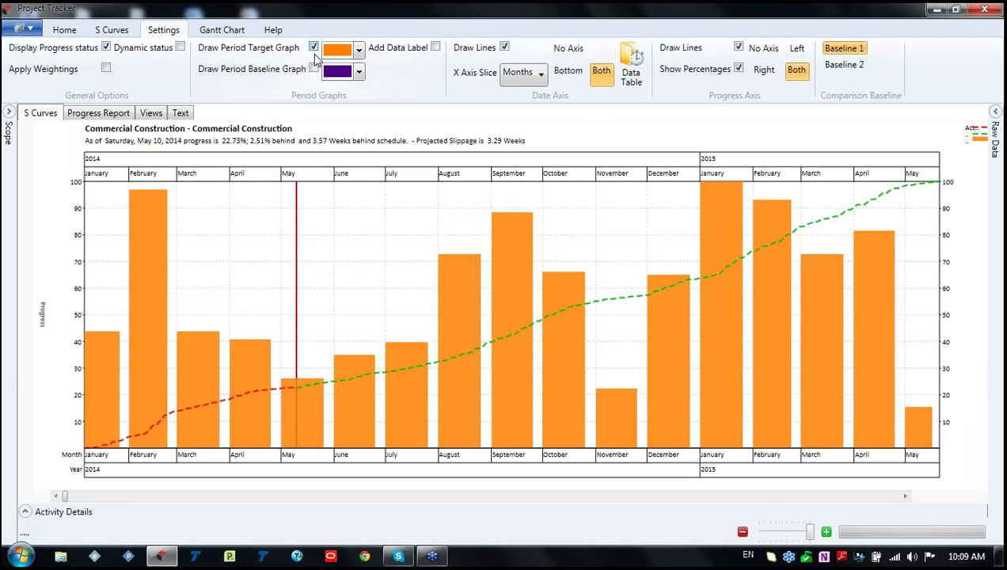
{"action": "left_click", "coordinate": [435, 48]}
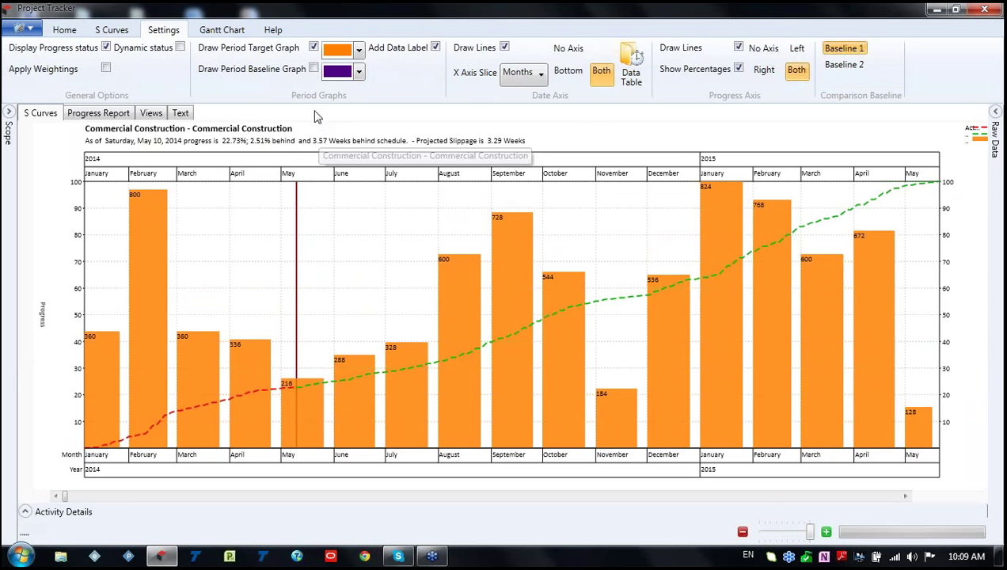
{"action": "left_click", "coordinate": [314, 70]}
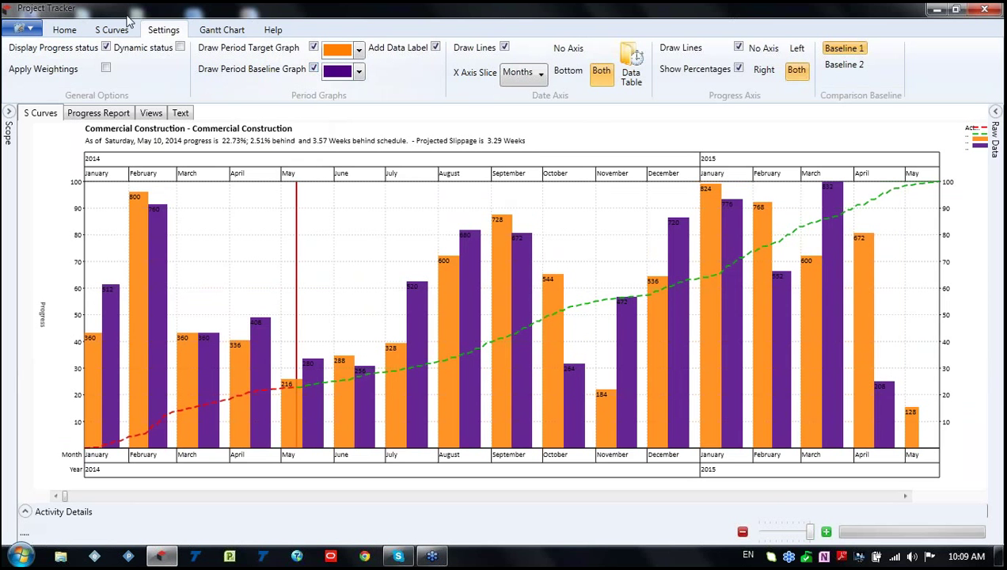
{"action": "left_click", "coordinate": [115, 29]}
{"action": "left_click", "coordinate": [335, 47]}
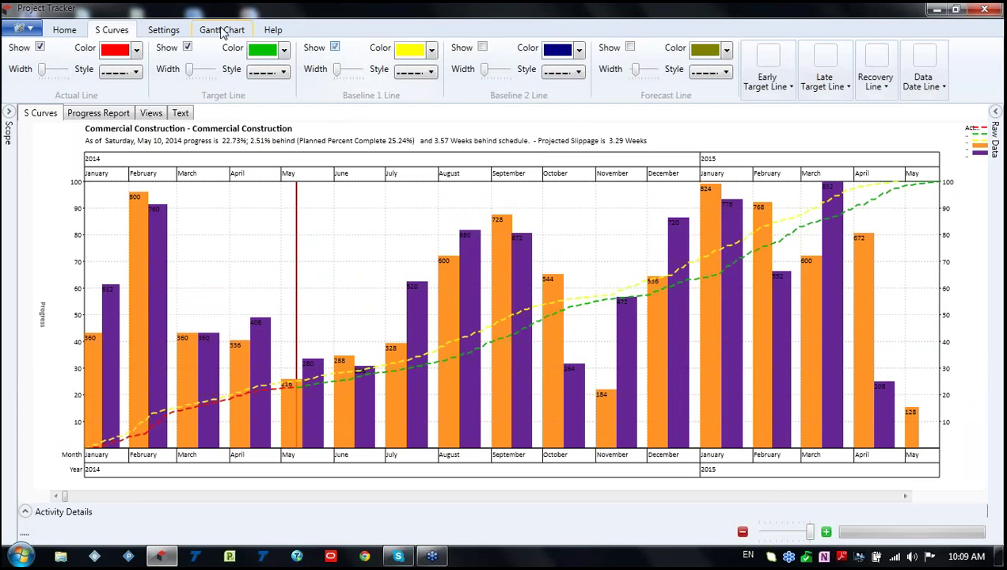
Remove the period target and period baseline graphs from the chart.
{"action": "left_click", "coordinate": [166, 29]}
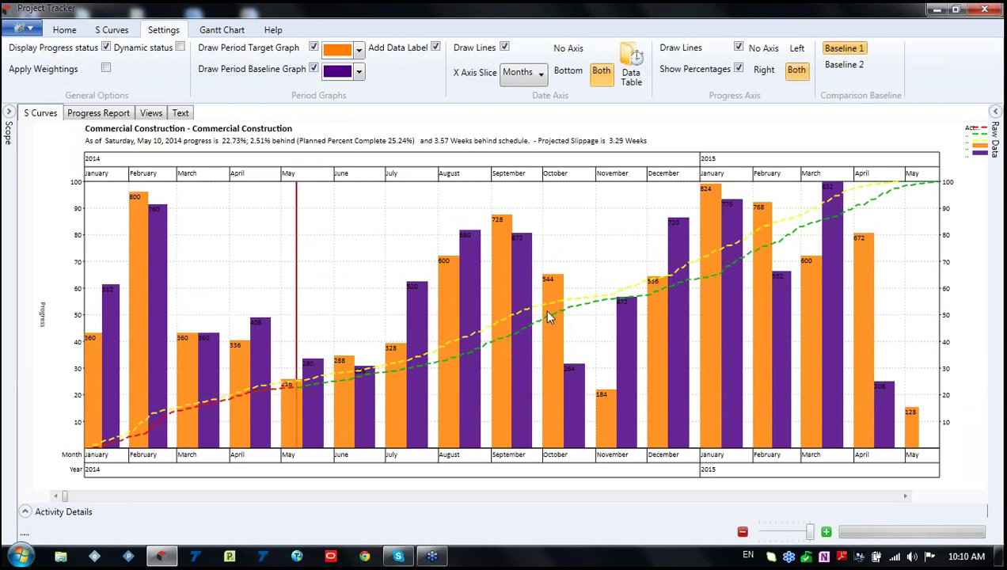
{"action": "left_click", "coordinate": [419, 365]}
{"action": "left_click", "coordinate": [314, 48]}
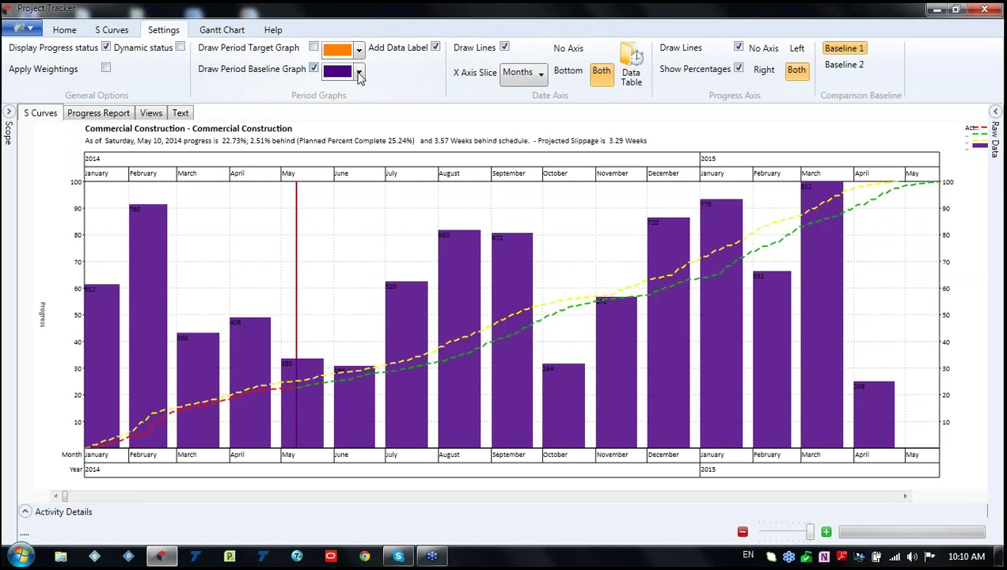
{"action": "left_click", "coordinate": [314, 69]}
Try the date axis slice in days and in weeks, finishing with months.
{"action": "left_click", "coordinate": [521, 74]}
{"action": "left_click", "coordinate": [513, 94]}
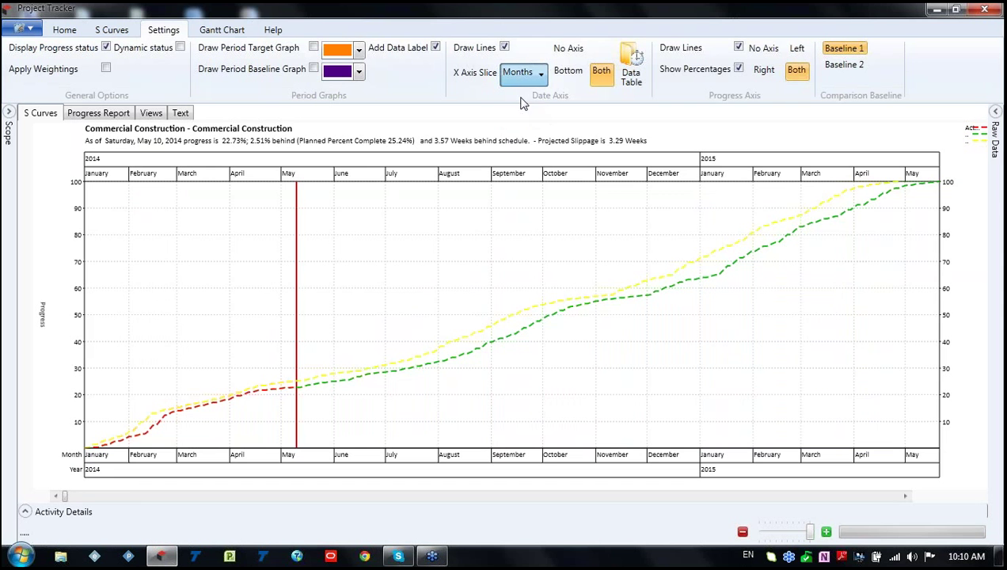
{"action": "left_click", "coordinate": [525, 76]}
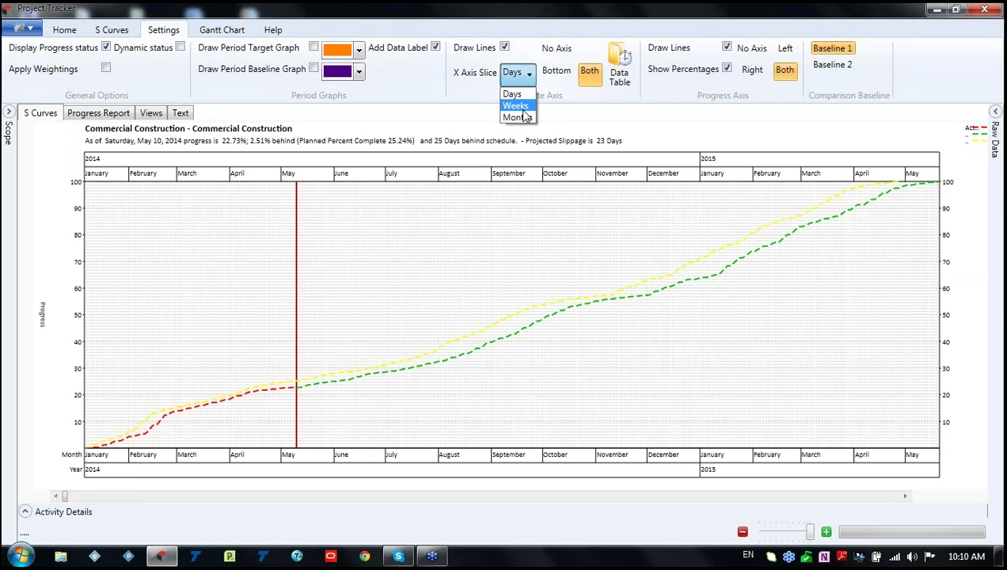
{"action": "left_click", "coordinate": [523, 106]}
{"action": "left_click", "coordinate": [526, 80]}
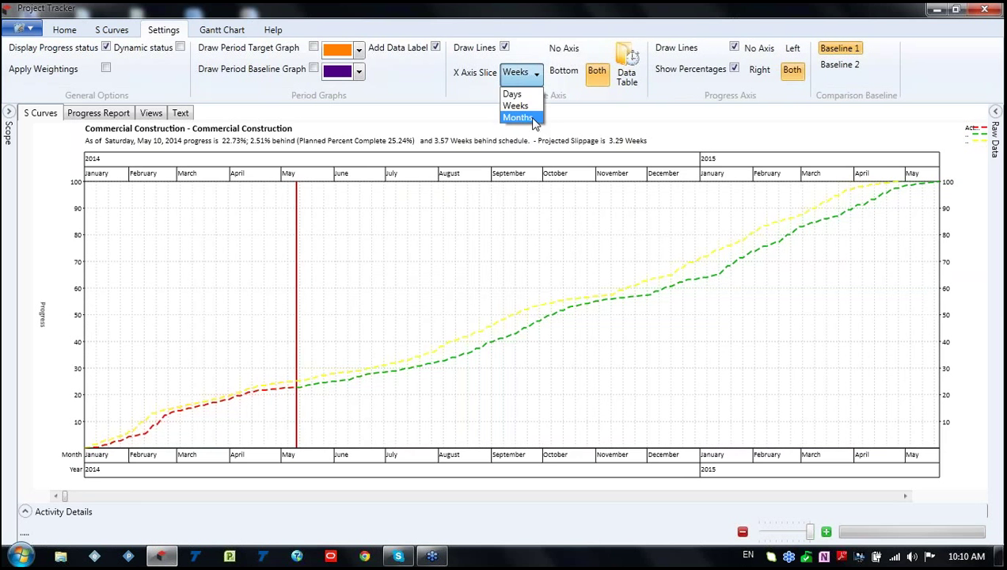
{"action": "left_click", "coordinate": [518, 117]}
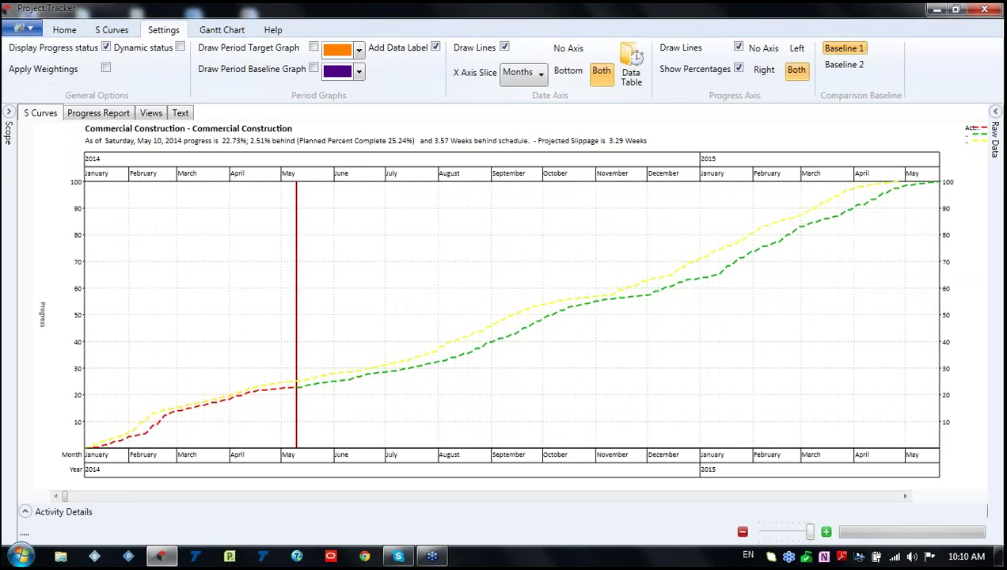
Try the date axis at the bottom only and with no axis, finishing with both axes shown.
{"action": "left_click", "coordinate": [576, 79]}
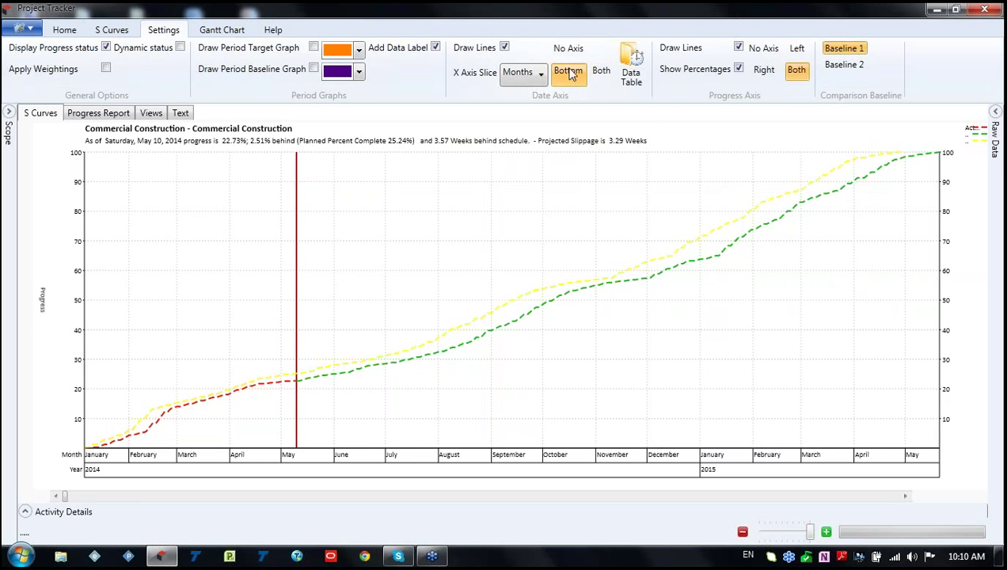
{"action": "left_click", "coordinate": [574, 50]}
{"action": "left_click", "coordinate": [567, 71]}
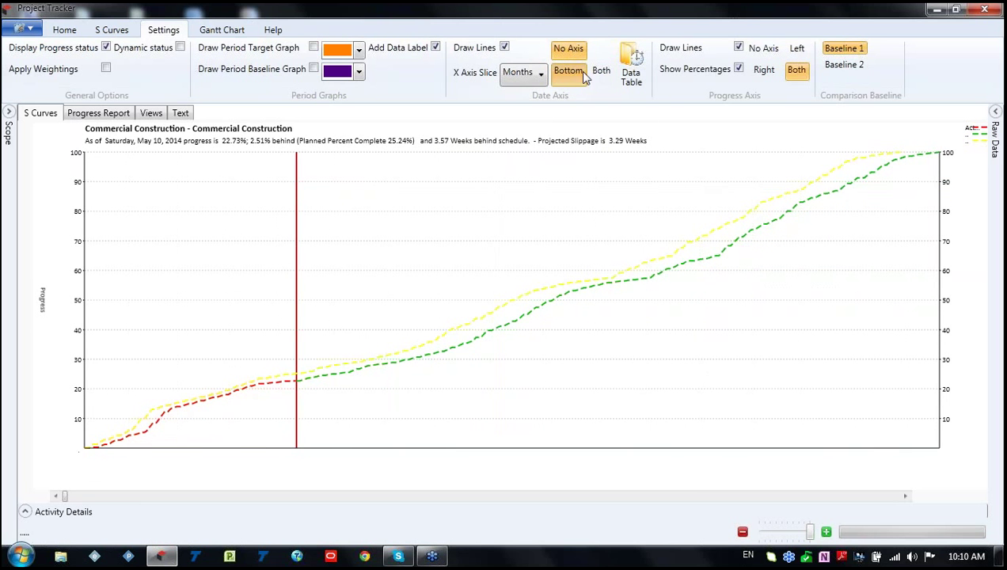
{"action": "left_click", "coordinate": [601, 70]}
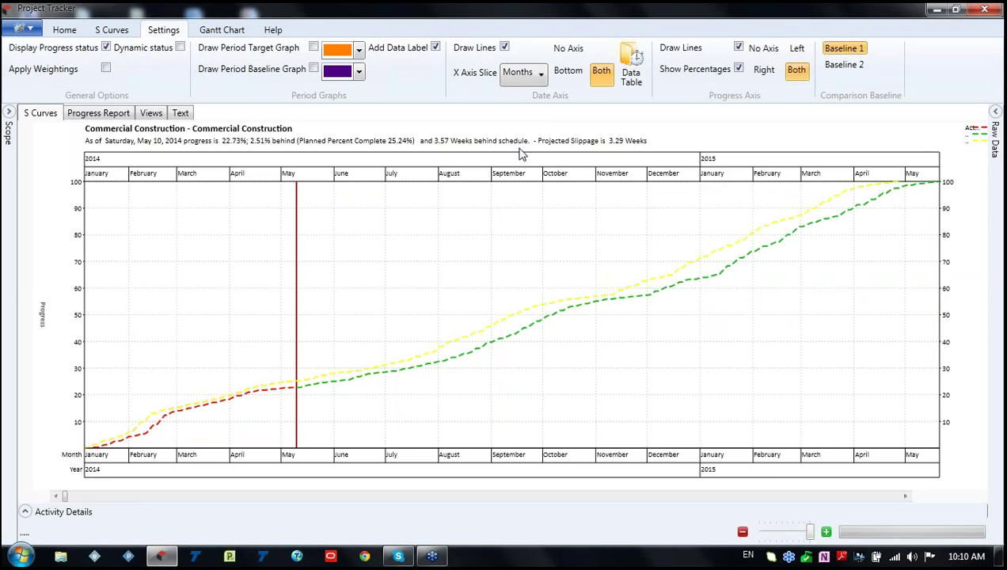
Add planned data, % complete, planned % complete and week number rows to the chart's data table.
{"action": "left_click", "coordinate": [629, 56]}
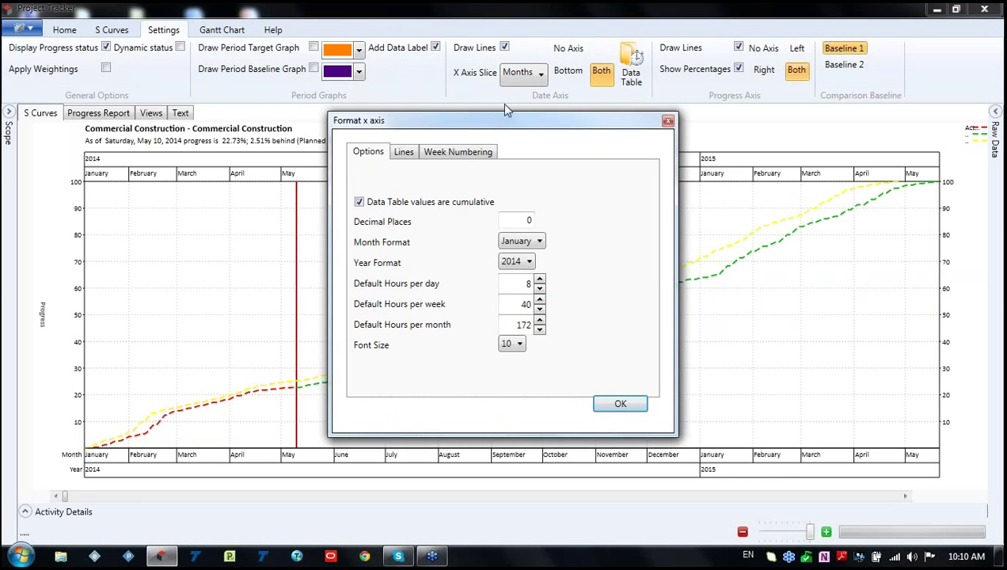
{"action": "left_click_drag", "start_coordinate": [468, 129], "coordinate": [451, 87]}
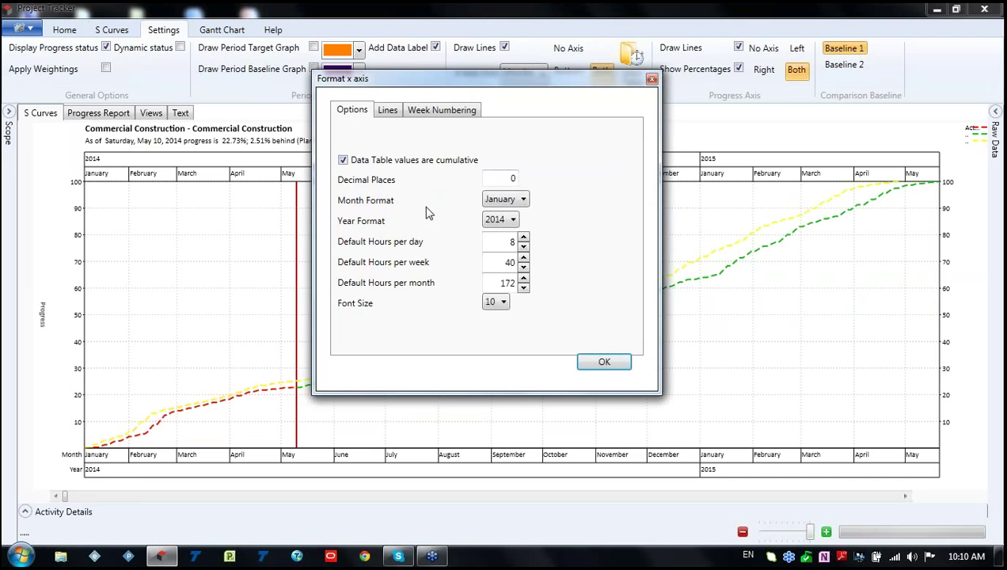
{"action": "left_click", "coordinate": [521, 199]}
{"action": "left_click", "coordinate": [495, 223]}
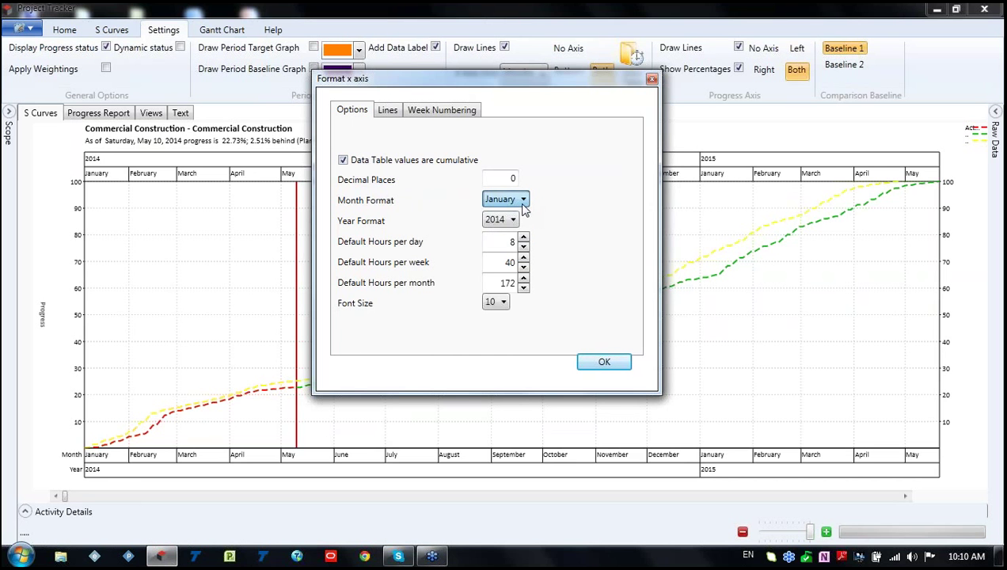
{"action": "left_click", "coordinate": [421, 243]}
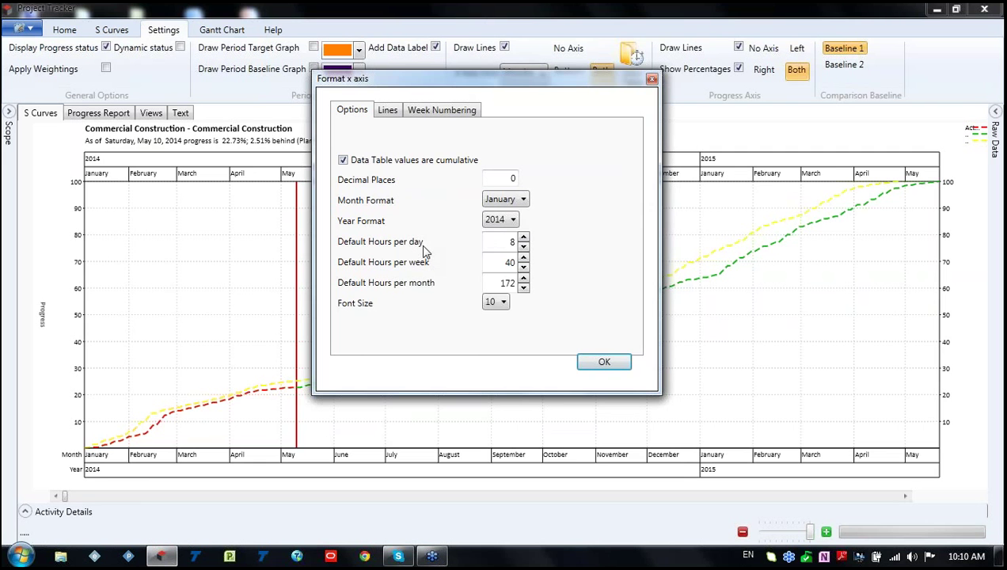
{"action": "left_click", "coordinate": [393, 110]}
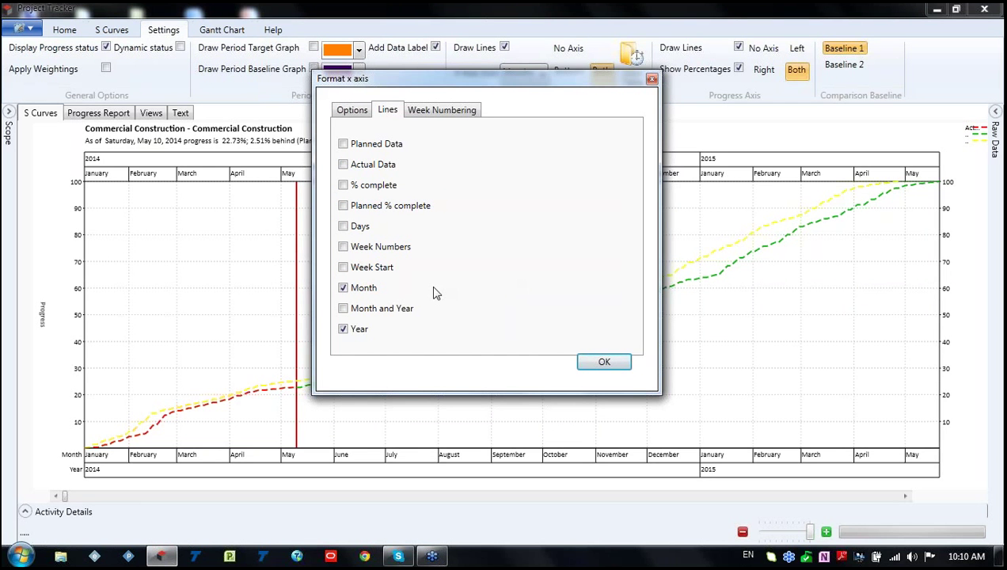
{"action": "left_click", "coordinate": [343, 144]}
{"action": "left_click", "coordinate": [343, 206]}
{"action": "left_click", "coordinate": [343, 247]}
{"action": "left_click", "coordinate": [613, 366]}
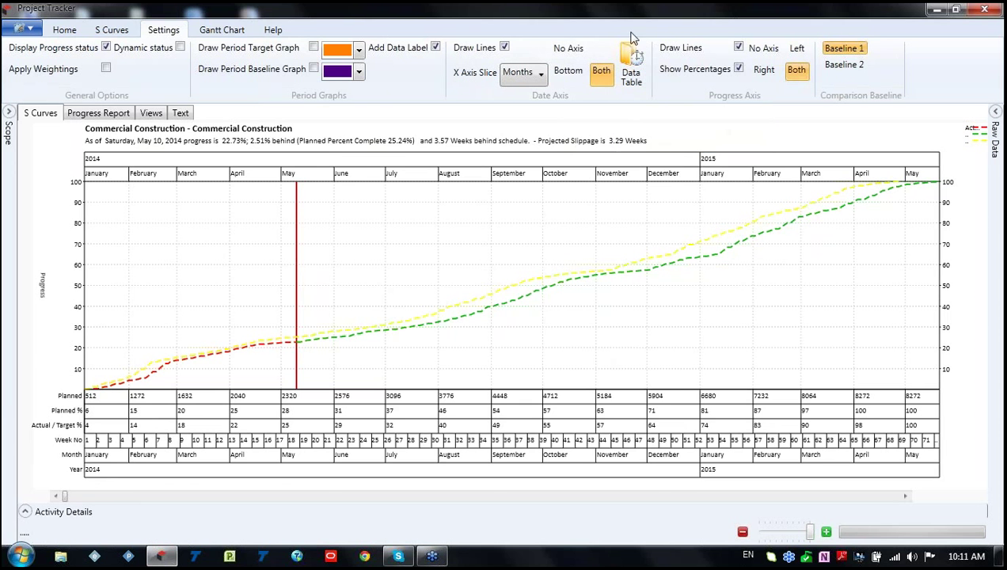
Remove the planned data, % complete, planned % complete and week number rows from the data table.
{"action": "left_click", "coordinate": [631, 64]}
{"action": "left_click", "coordinate": [403, 152]}
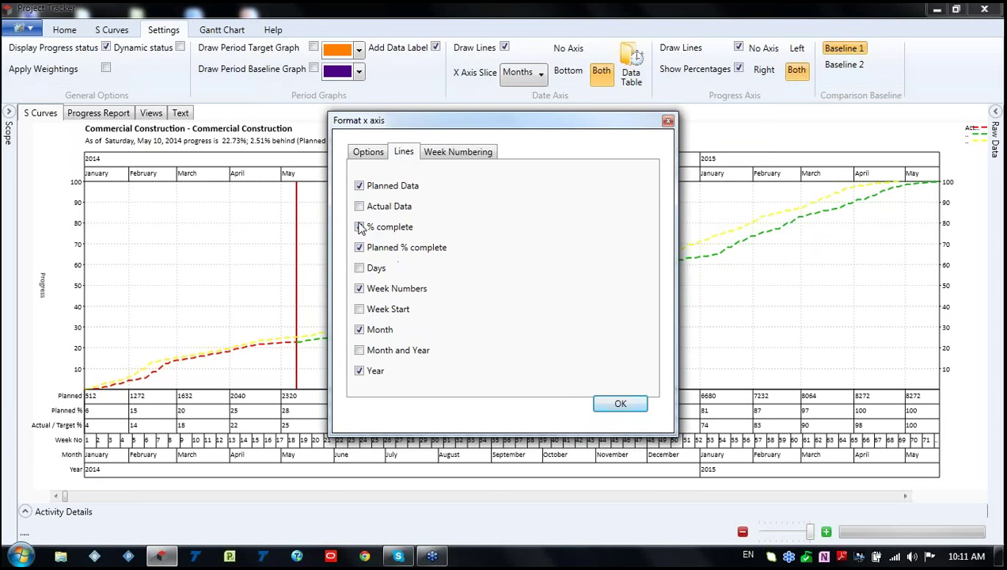
{"action": "left_click", "coordinate": [359, 185]}
{"action": "left_click", "coordinate": [360, 248]}
{"action": "left_click", "coordinate": [359, 289]}
{"action": "left_click", "coordinate": [613, 402]}
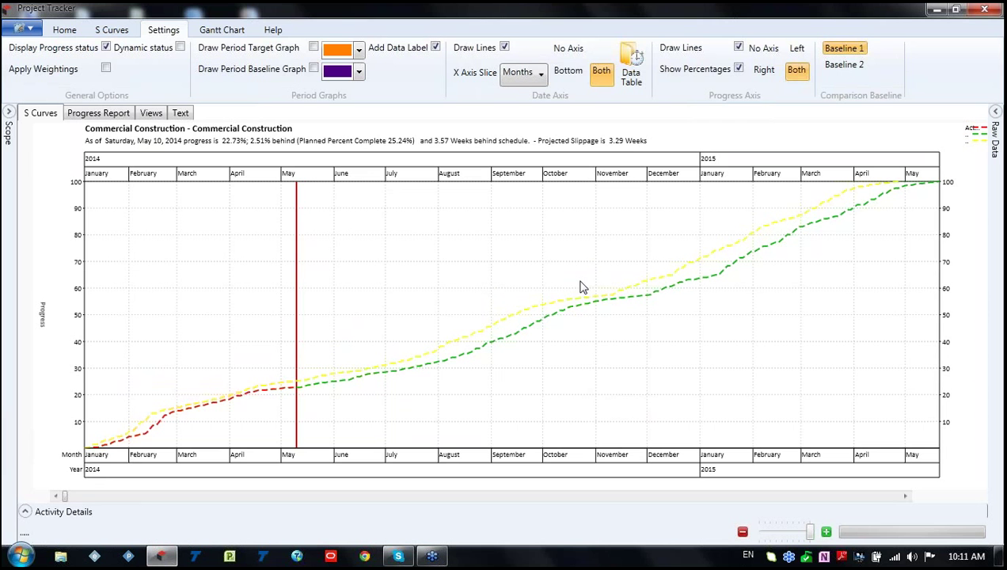
Display the Gantt chart behind the S curves, trying Fit to page and 50 displayed lines.
{"action": "left_click", "coordinate": [210, 32]}
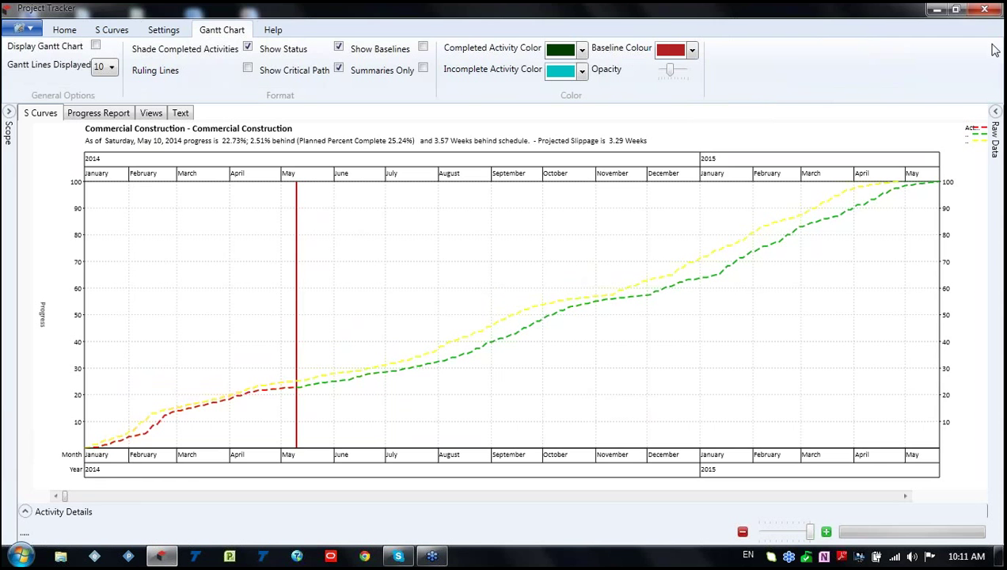
{"action": "left_click", "coordinate": [95, 45]}
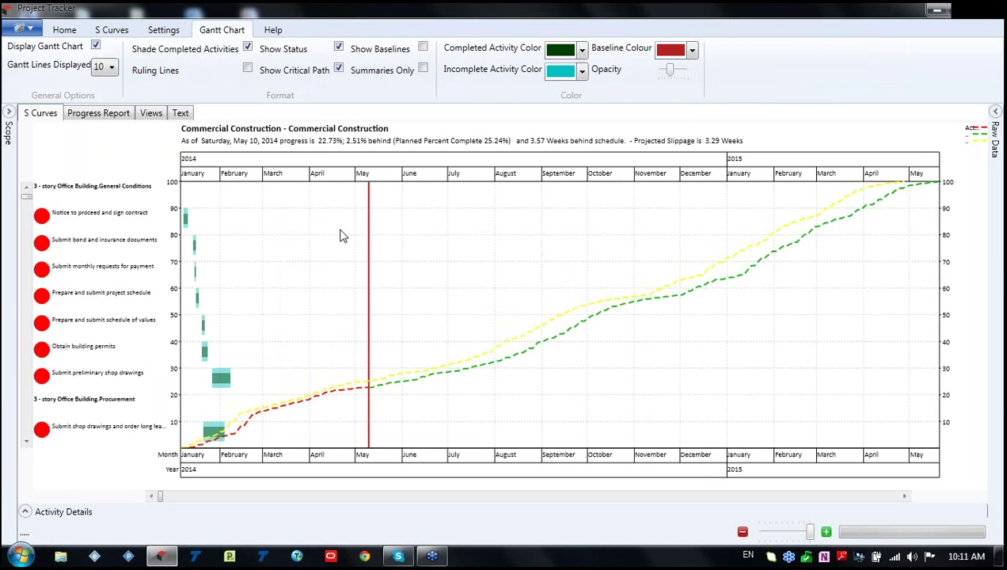
{"action": "left_click", "coordinate": [110, 68]}
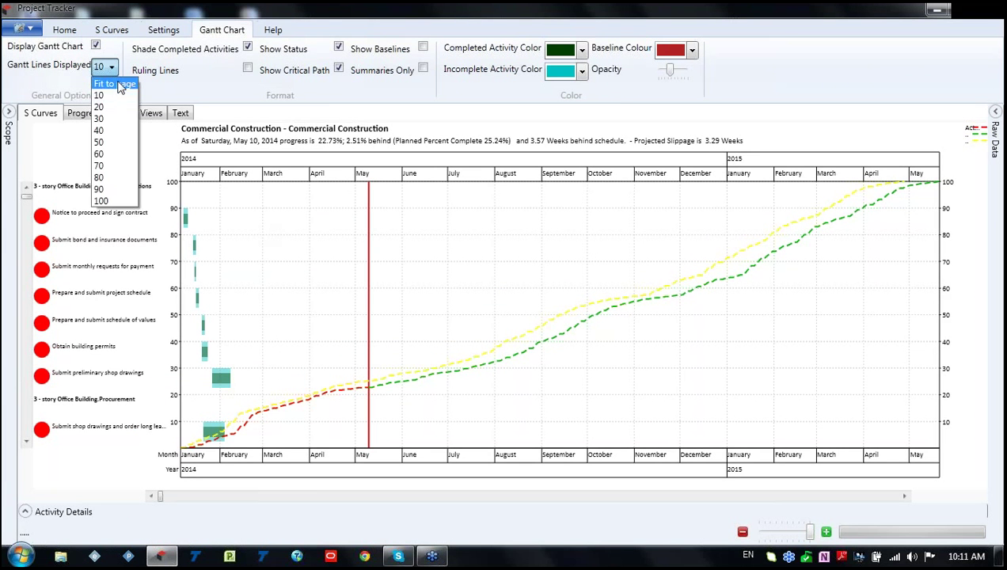
{"action": "left_click", "coordinate": [110, 79]}
{"action": "left_click", "coordinate": [107, 71]}
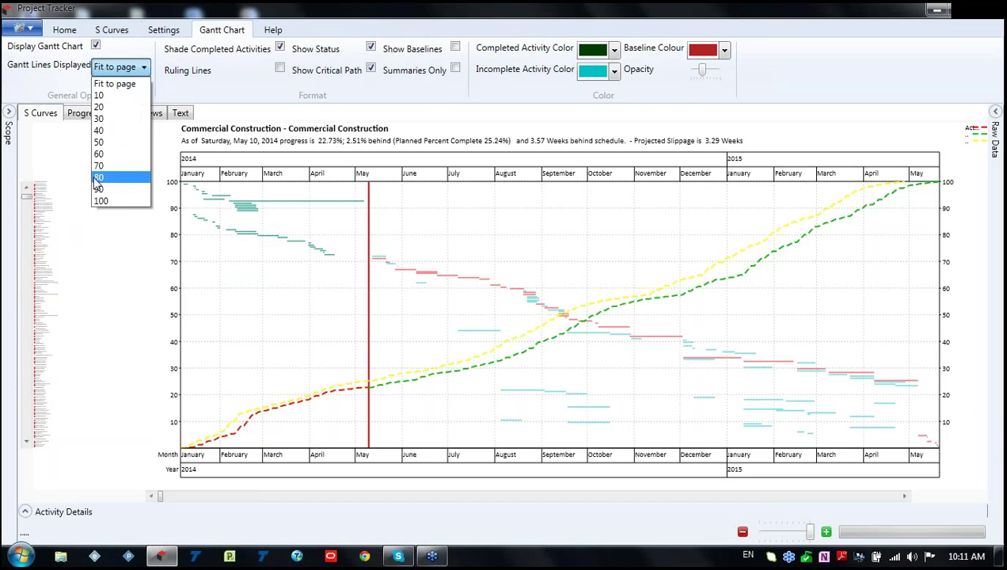
{"action": "left_click", "coordinate": [122, 142]}
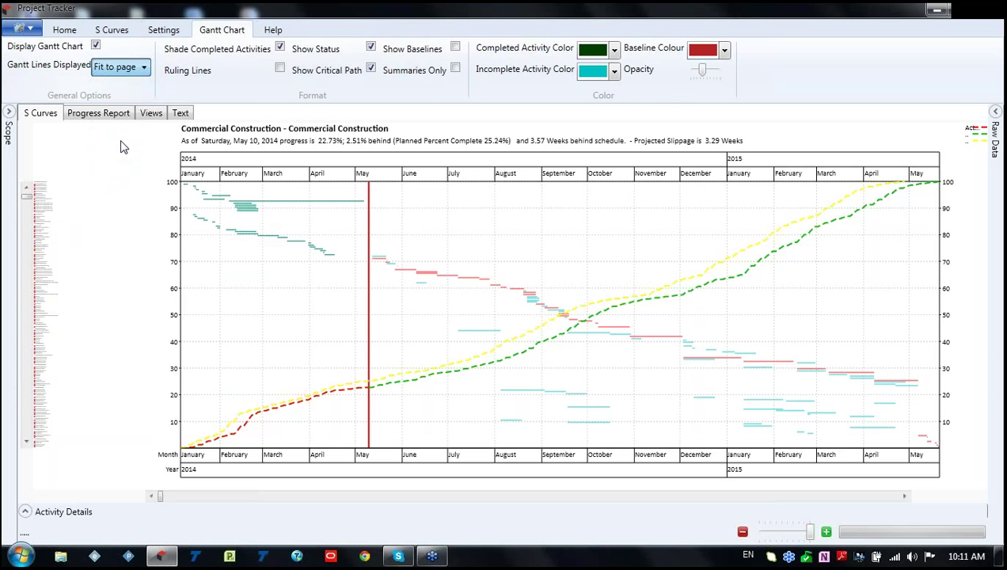
Set the number of displayed Gantt lines to 20 after trying 10.
{"action": "left_click", "coordinate": [107, 68]}
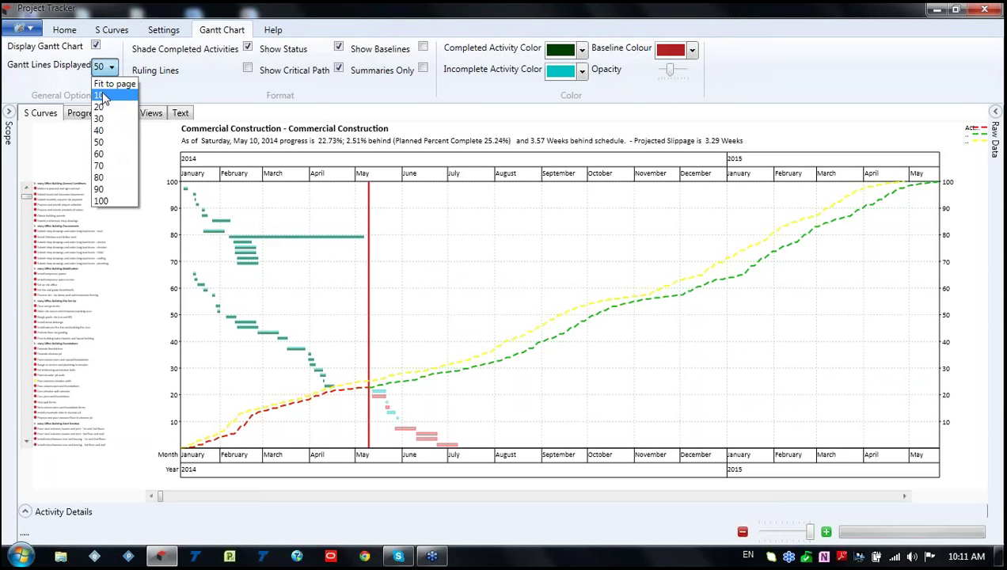
{"action": "left_click", "coordinate": [101, 95]}
{"action": "left_click", "coordinate": [106, 67]}
{"action": "left_click", "coordinate": [101, 95]}
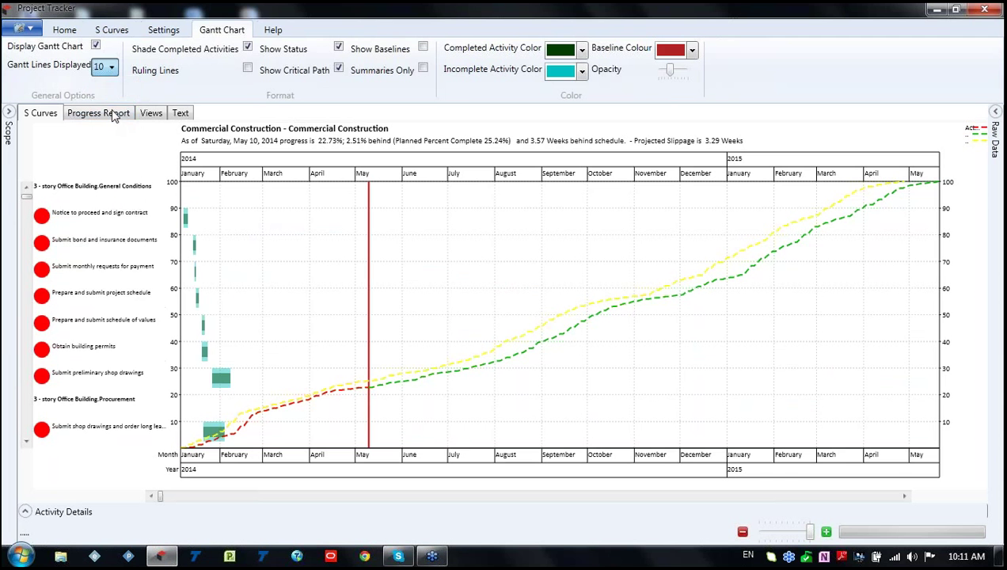
{"action": "key", "text": "Down"}
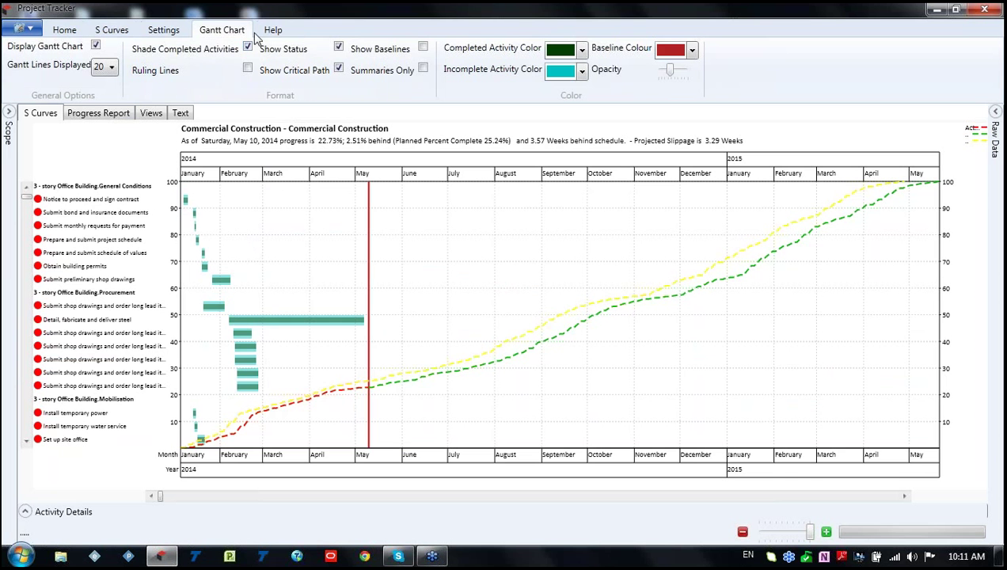
Show the baselines on the Gantt chart and slightly increase the opacity of the activity bars.
{"action": "mouse_move", "coordinate": [264, 324]}
{"action": "mouse_move", "coordinate": [346, 328]}
{"action": "left_click_drag", "start_coordinate": [26, 198], "coordinate": [457, 289]}
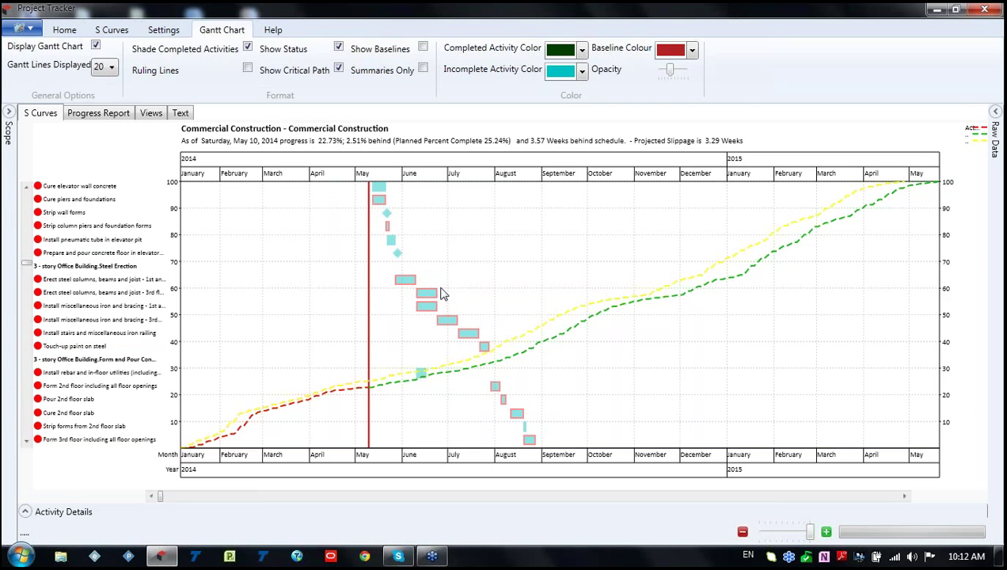
{"action": "left_click", "coordinate": [423, 49]}
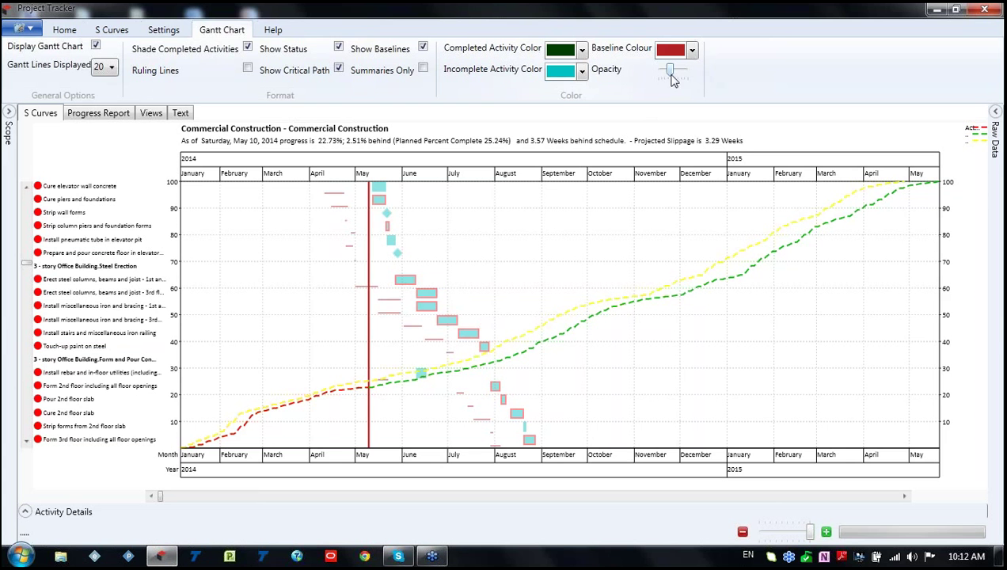
{"action": "left_click_drag", "start_coordinate": [676, 72], "coordinate": [679, 73]}
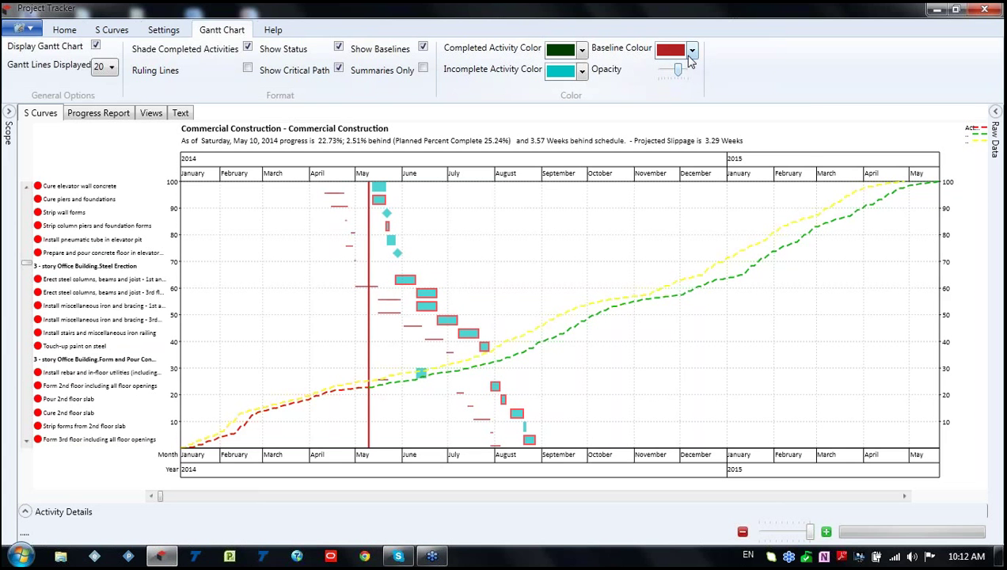
Change the Gantt baseline colour to dark navy blue after trying lime green.
{"action": "left_click", "coordinate": [692, 49]}
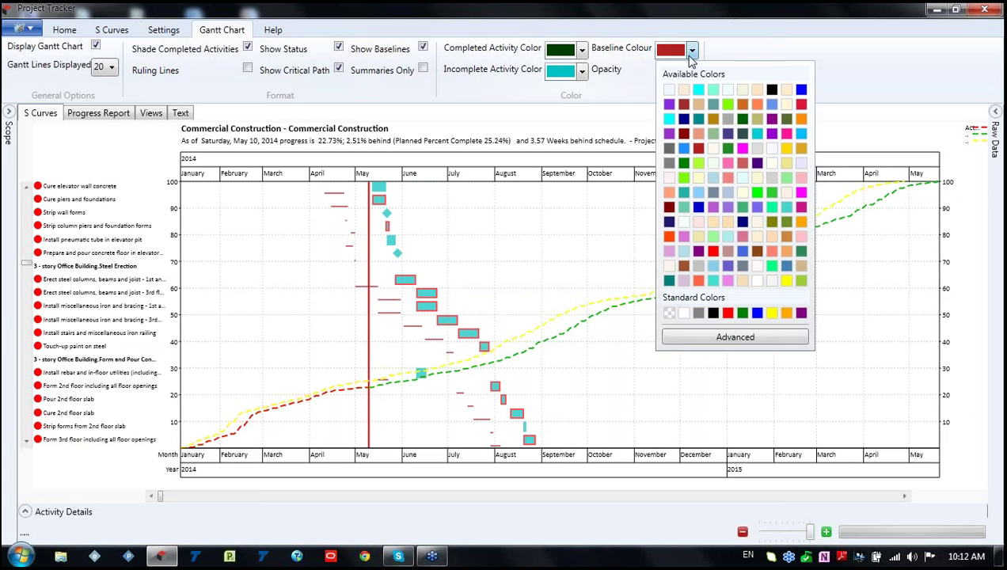
{"action": "left_click", "coordinate": [684, 179]}
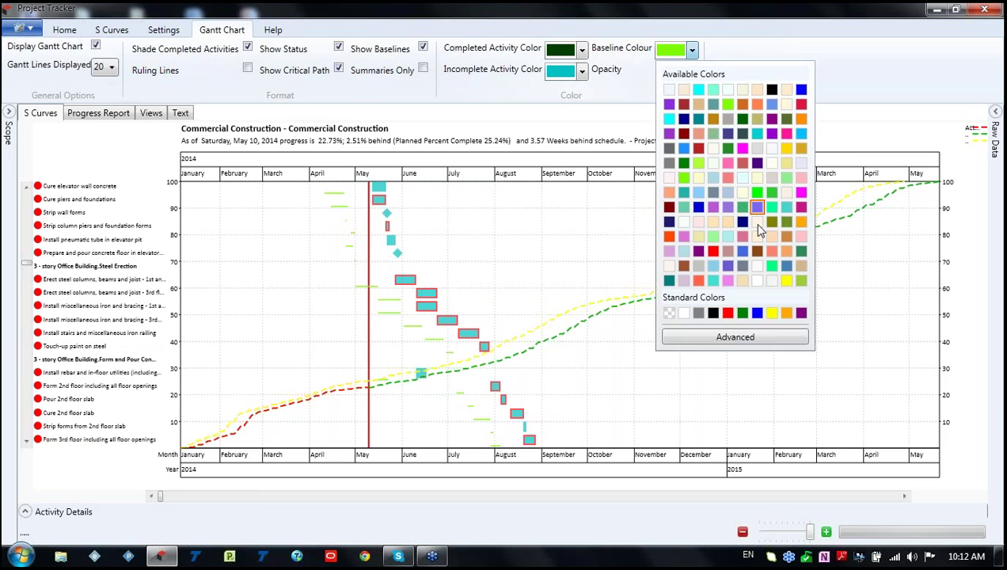
{"action": "left_click", "coordinate": [742, 222]}
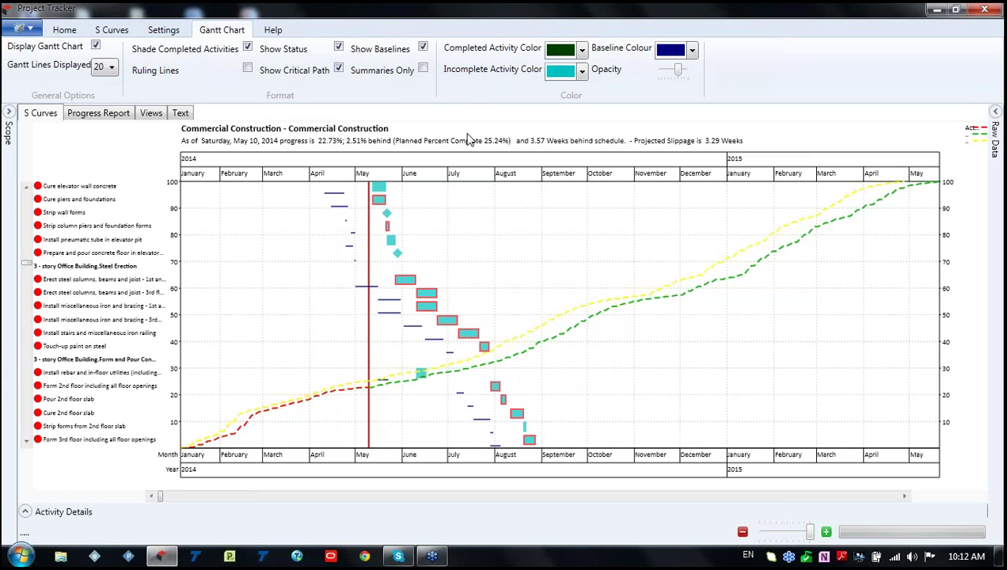
Limit the Gantt chart to summaries only and hide the critical path, leaving the baselines shown after toggling them off and on.
{"action": "left_click", "coordinate": [422, 70]}
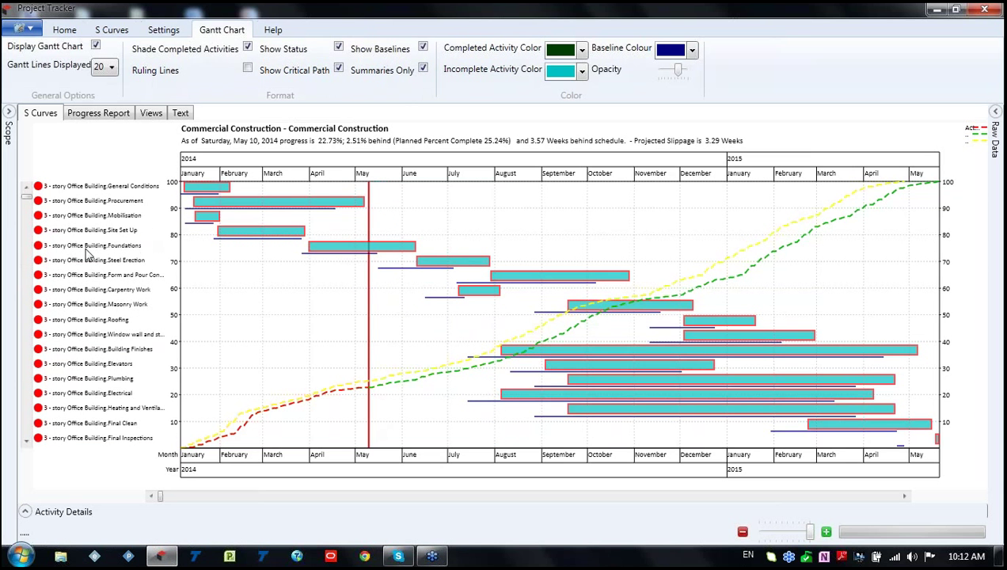
{"action": "mouse_move", "coordinate": [26, 205]}
{"action": "left_mouse_down"}
{"action": "mouse_move", "coordinate": [37, 287]}
{"action": "mouse_move", "coordinate": [32, 205]}
{"action": "left_mouse_up"}
{"action": "left_click", "coordinate": [339, 70]}
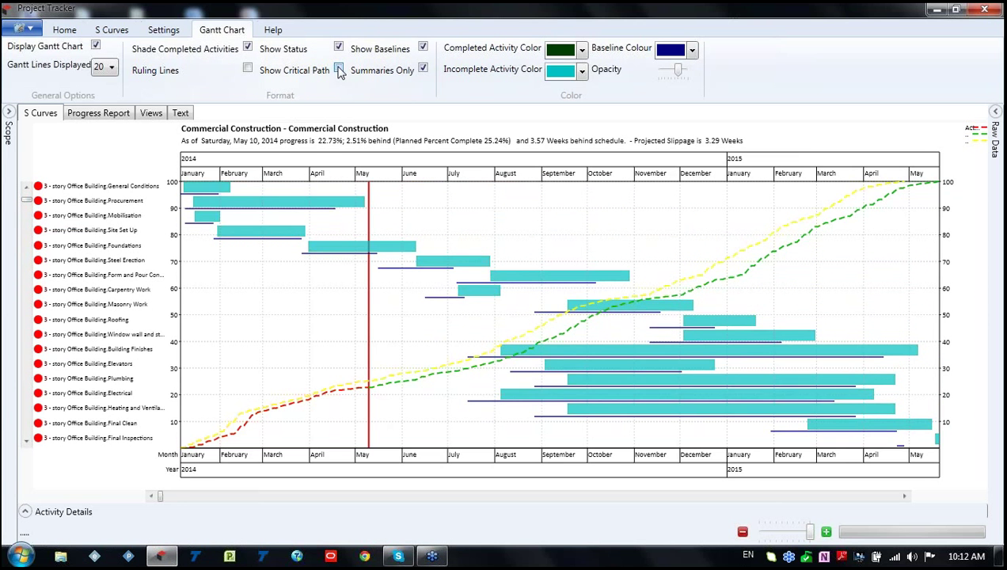
{"action": "left_click", "coordinate": [424, 49]}
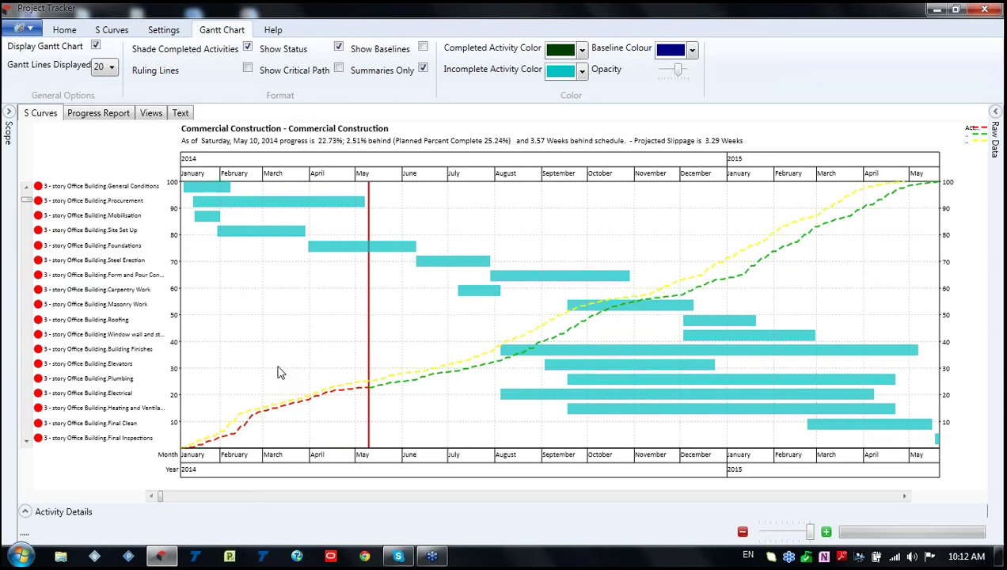
{"action": "left_click", "coordinate": [424, 50]}
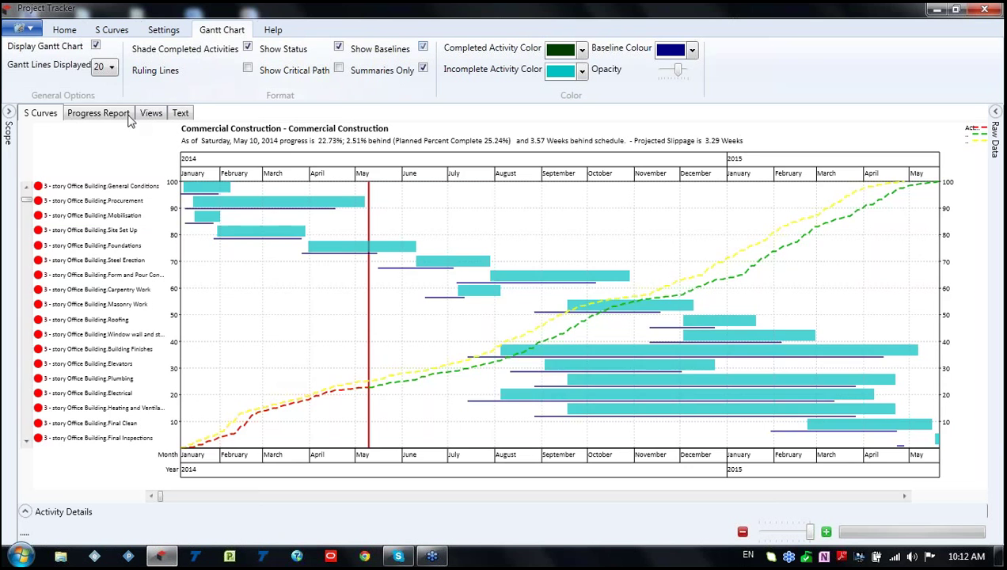
Open the Progress Report and review its summary progress, target at completion and S curve analysis sections.
{"action": "left_click", "coordinate": [111, 116]}
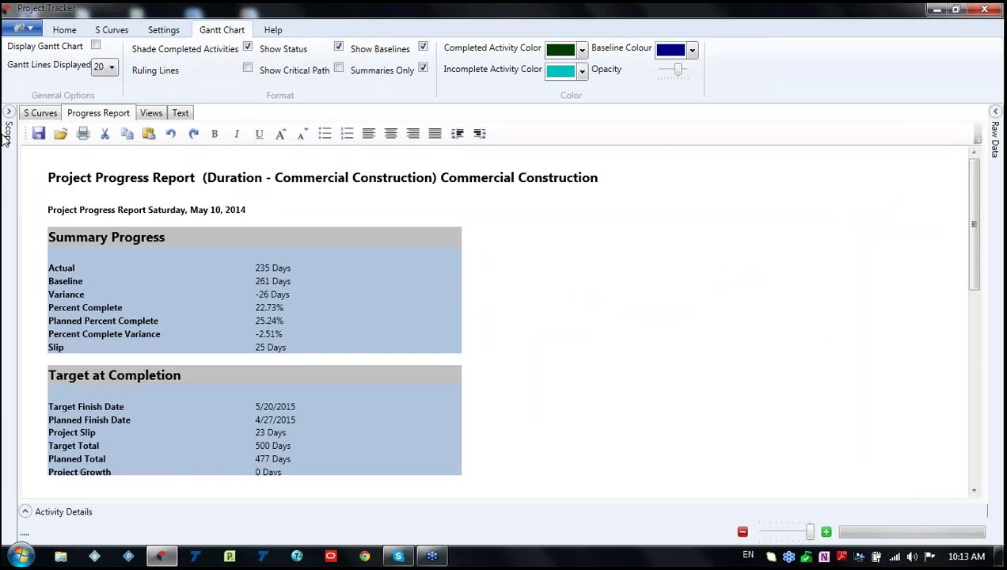
{"action": "left_click", "coordinate": [517, 216]}
{"action": "scroll", "coordinate": [517, 217], "scroll_direction": "down", "scroll_amount": 1}
{"action": "scroll", "coordinate": [524, 238], "scroll_direction": "down", "scroll_amount": 3}
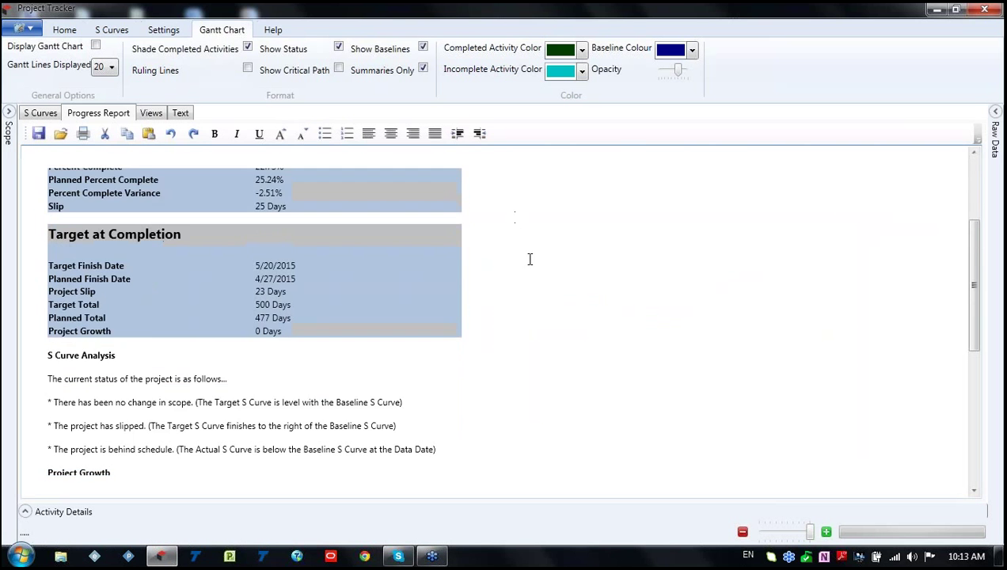
Examine the progress report's summary and target sections, and look through the S Curves, Views and Text pages.
{"action": "scroll", "coordinate": [528, 309], "scroll_direction": "up", "scroll_amount": 4}
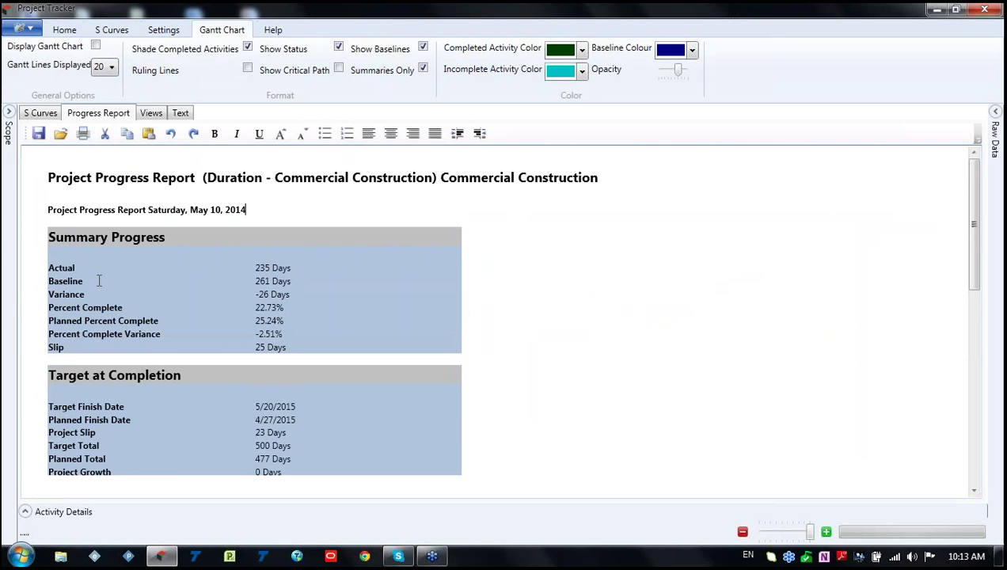
{"action": "scroll", "coordinate": [158, 361], "scroll_direction": "down", "scroll_amount": 1}
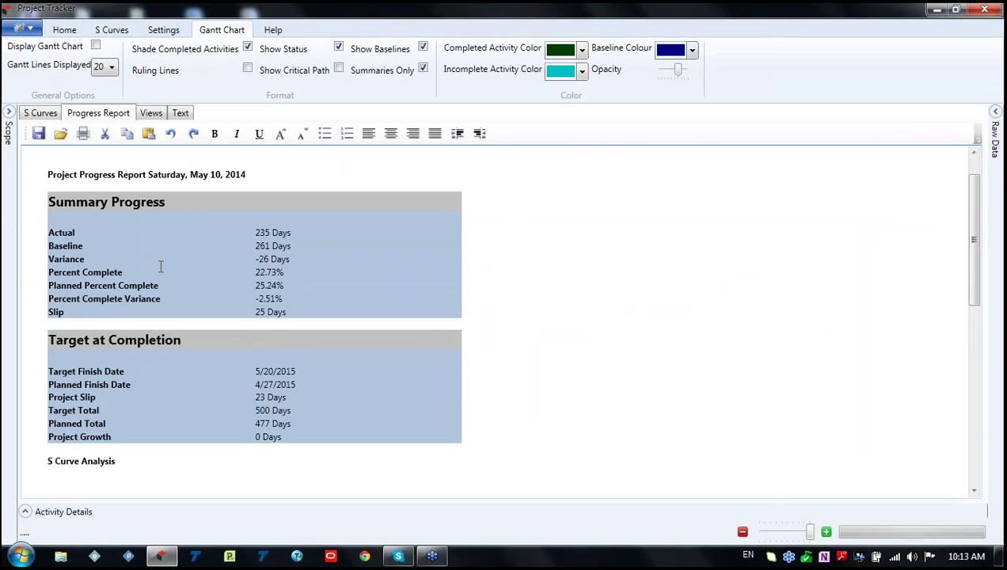
{"action": "scroll", "coordinate": [115, 247], "scroll_direction": "down", "scroll_amount": 2}
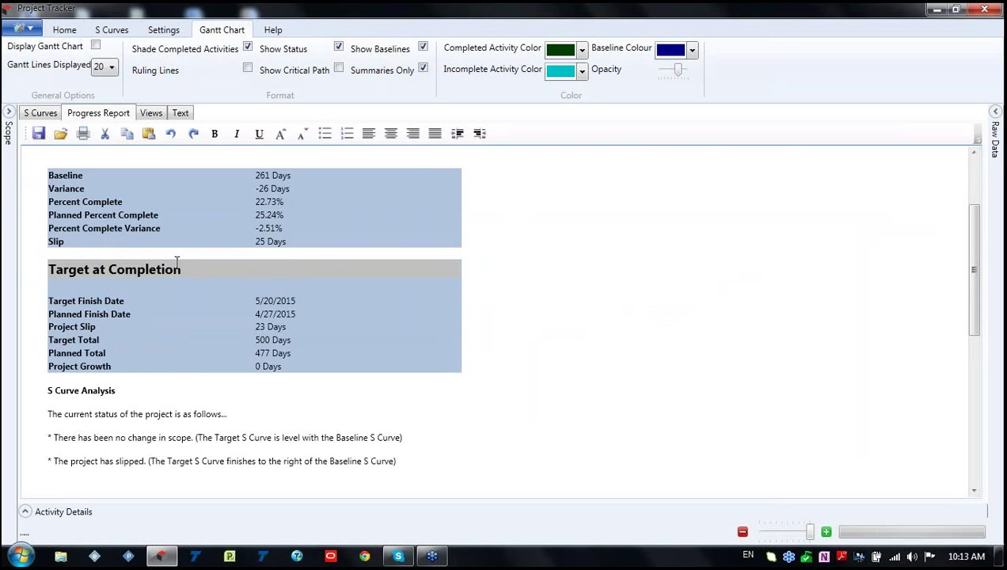
{"action": "scroll", "coordinate": [178, 262], "scroll_direction": "up", "scroll_amount": 3}
{"action": "left_click", "coordinate": [53, 115]}
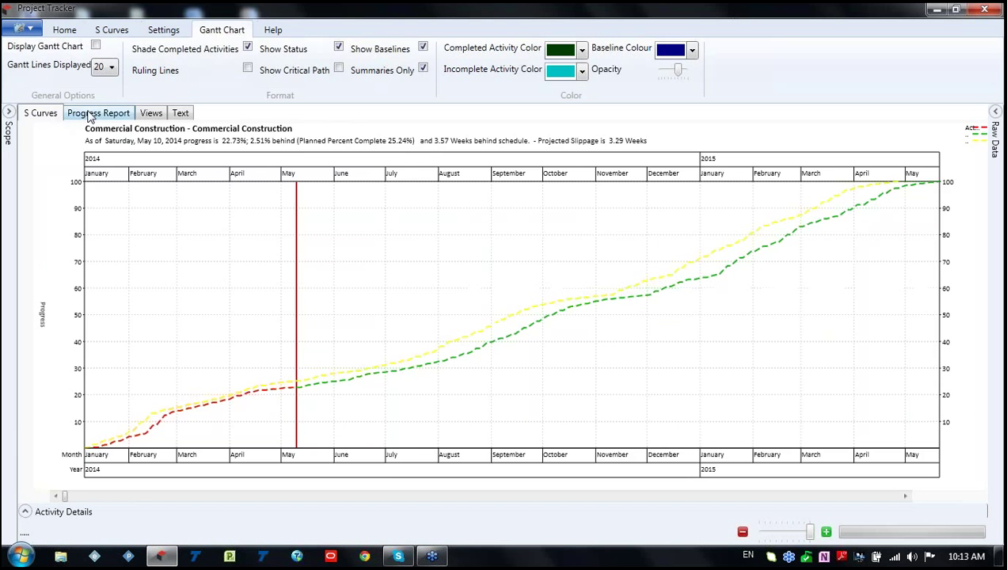
{"action": "left_click", "coordinate": [90, 115]}
{"action": "left_click", "coordinate": [151, 113]}
{"action": "left_click", "coordinate": [179, 113]}
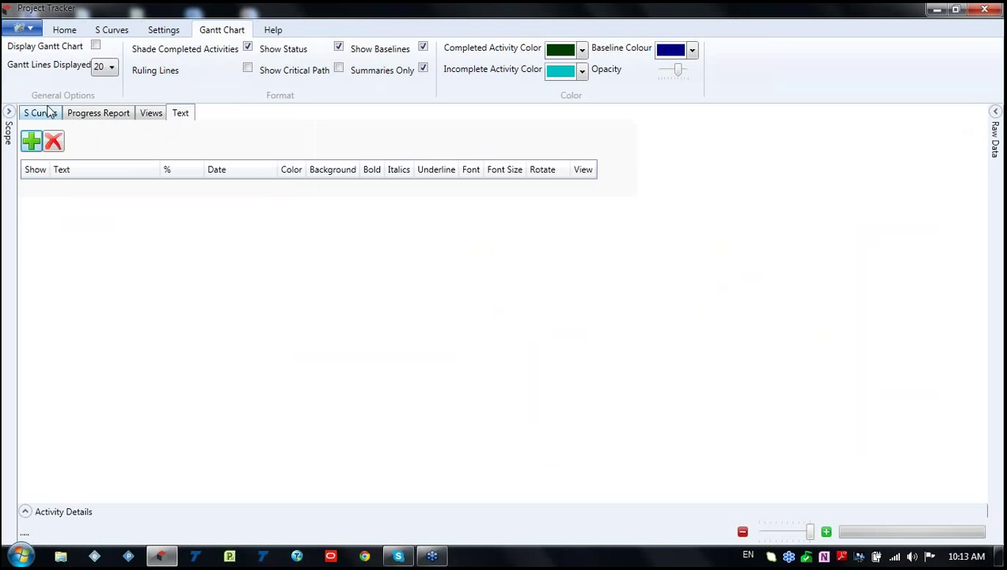
{"action": "left_click", "coordinate": [49, 113]}
{"action": "left_click", "coordinate": [87, 114]}
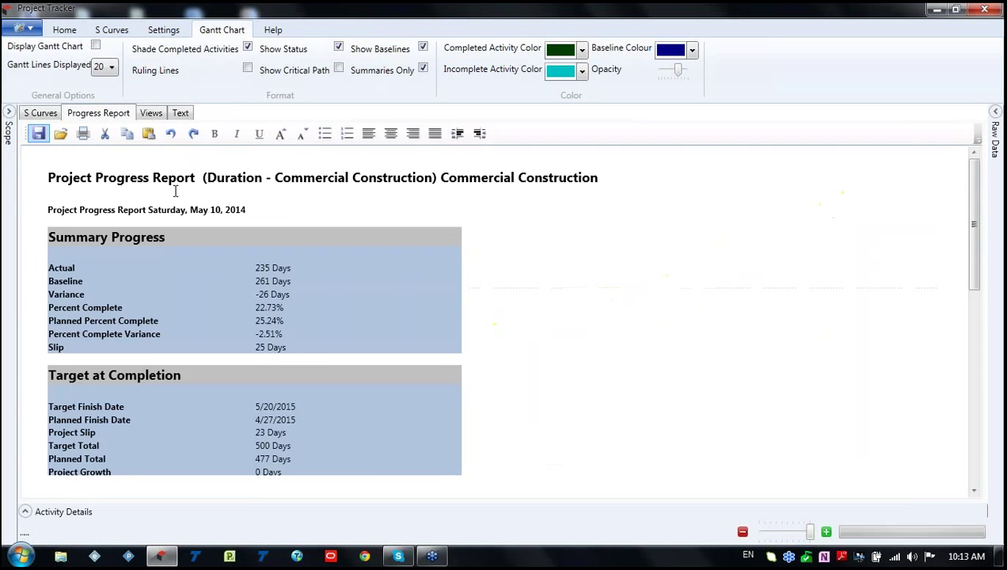
Add the line "To Print" at the end of the progress report, make it bold and underlined, and look over the report.
{"action": "scroll", "coordinate": [270, 297], "scroll_direction": "down", "scroll_amount": 10}
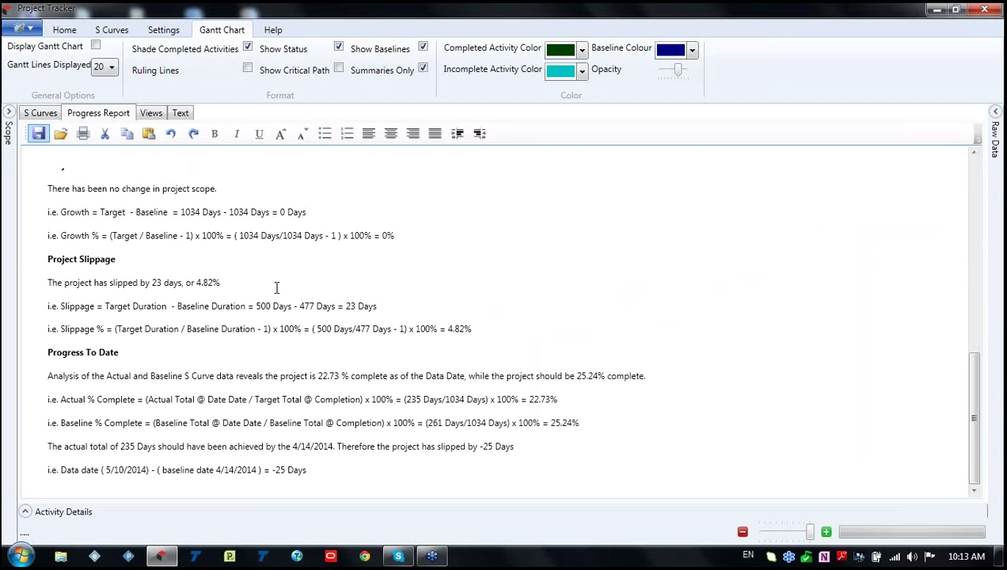
{"action": "left_click", "coordinate": [366, 473]}
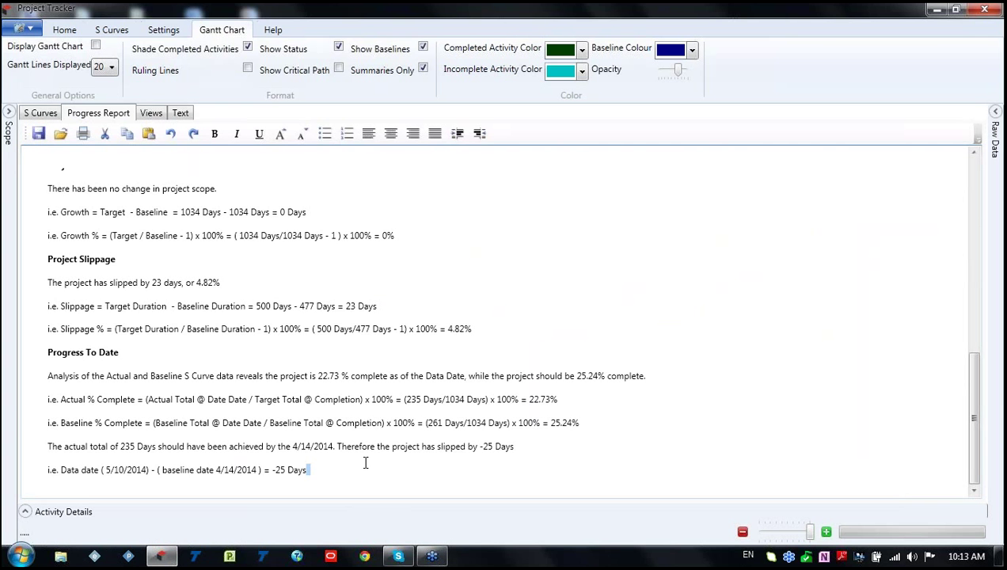
{"action": "key", "text": "Return"}
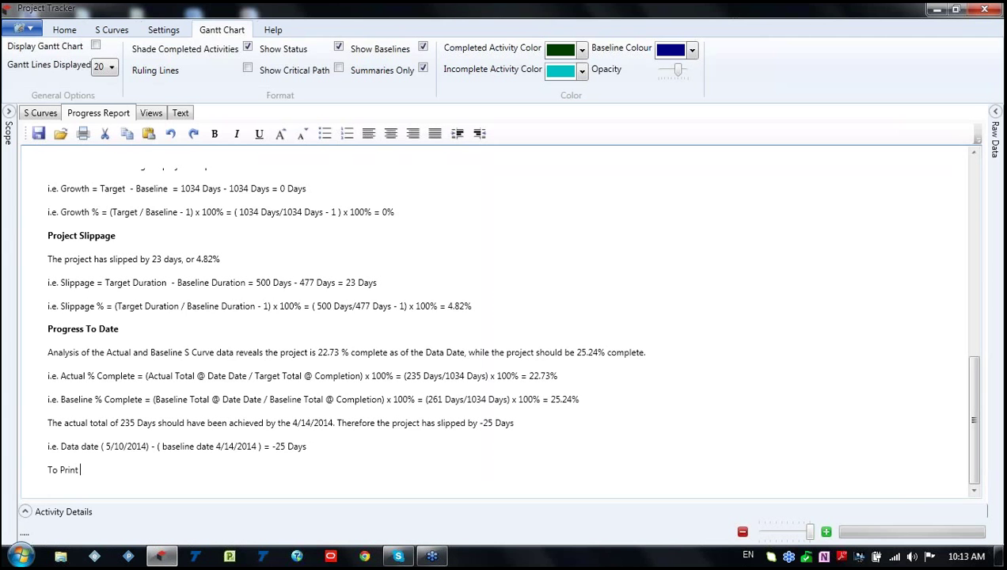
{"action": "left_click_drag", "start_coordinate": [79, 470], "coordinate": [48, 471]}
{"action": "key", "text": "End"}
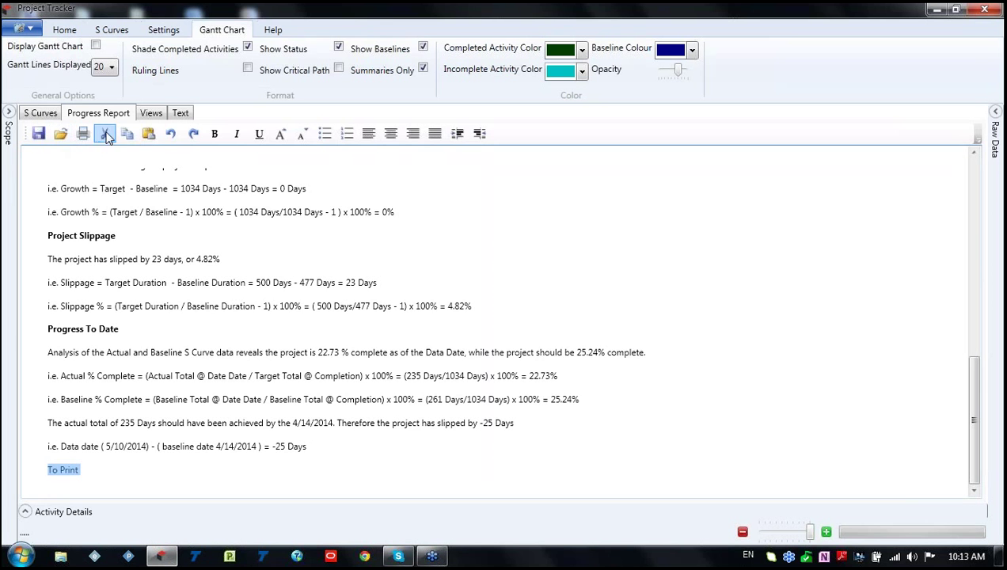
{"action": "left_click", "coordinate": [214, 134]}
{"action": "left_click", "coordinate": [260, 133]}
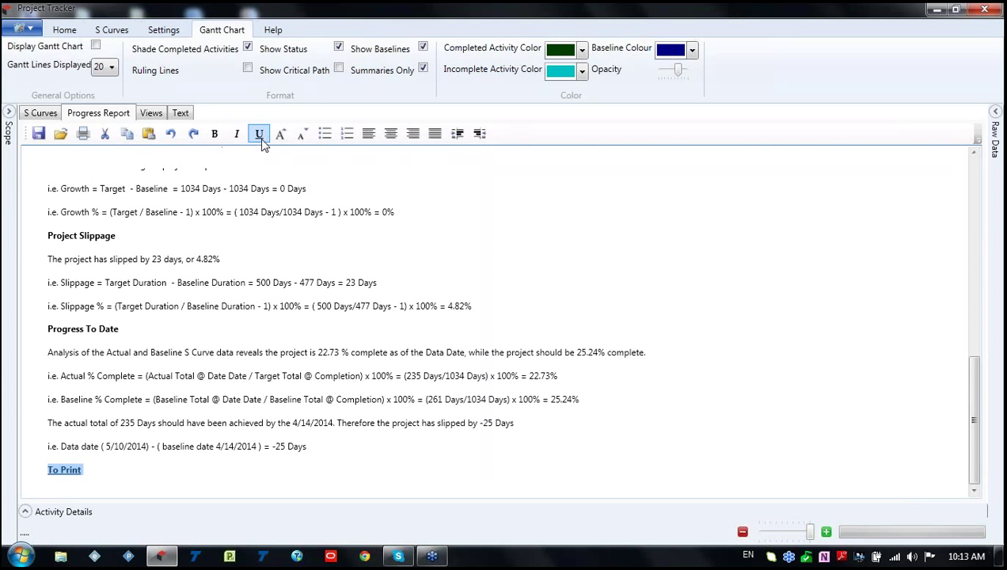
{"action": "left_click", "coordinate": [220, 468]}
{"action": "scroll", "coordinate": [443, 357], "scroll_direction": "up", "scroll_amount": 15}
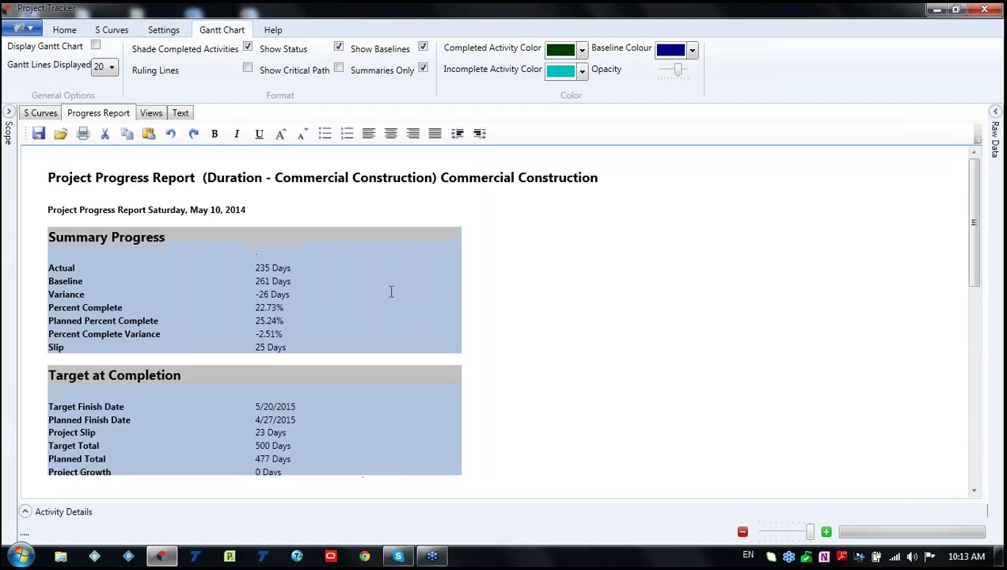
{"action": "scroll", "coordinate": [503, 245], "scroll_direction": "down", "scroll_amount": 15}
{"action": "scroll", "coordinate": [441, 273], "scroll_direction": "up", "scroll_amount": 15}
Return to the S curves and examine the available scope, codes and resource filters.
{"action": "left_click", "coordinate": [43, 113]}
{"action": "left_click", "coordinate": [110, 30]}
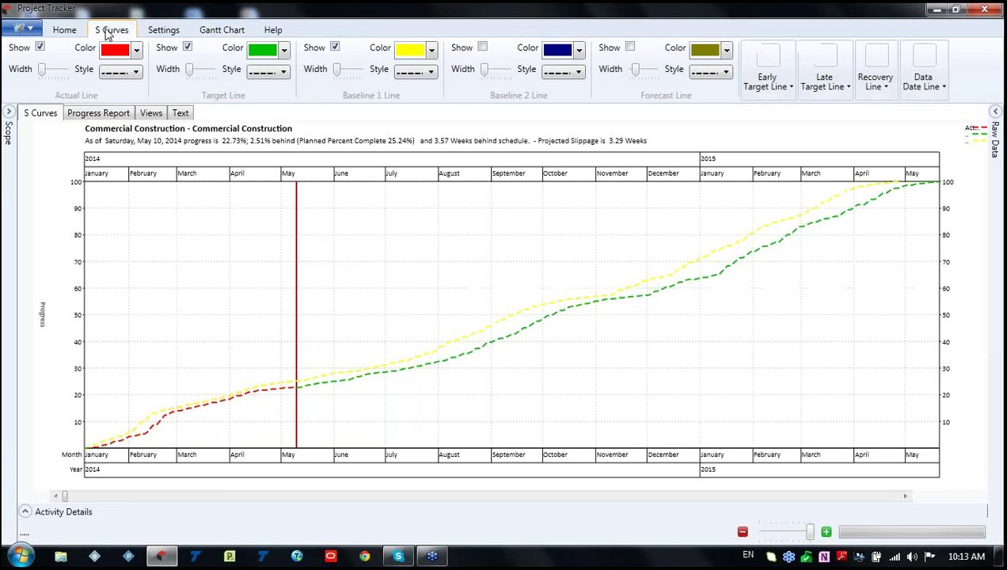
{"action": "left_click", "coordinate": [64, 29]}
{"action": "left_click", "coordinate": [9, 112]}
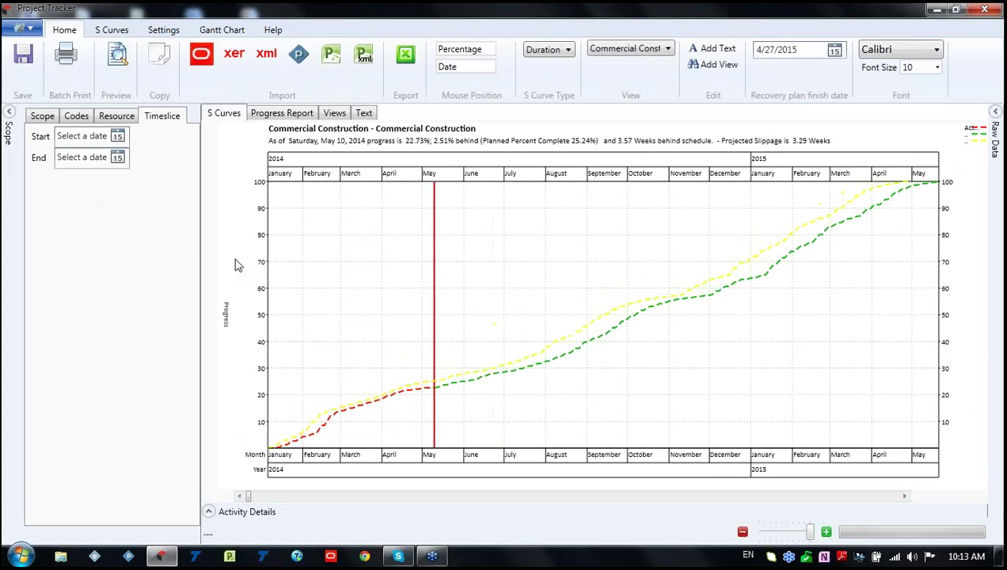
{"action": "left_click", "coordinate": [46, 117]}
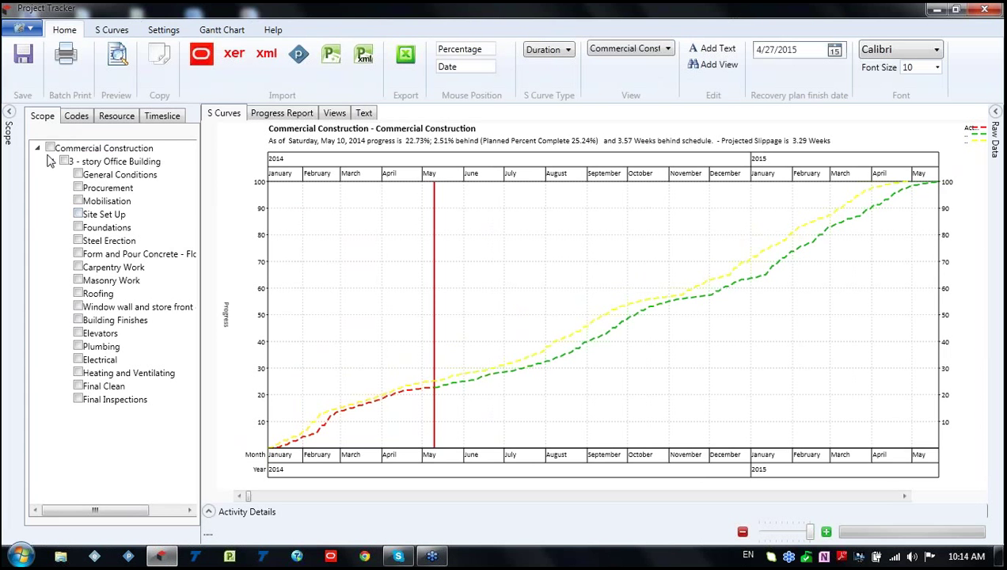
{"action": "left_click", "coordinate": [77, 118]}
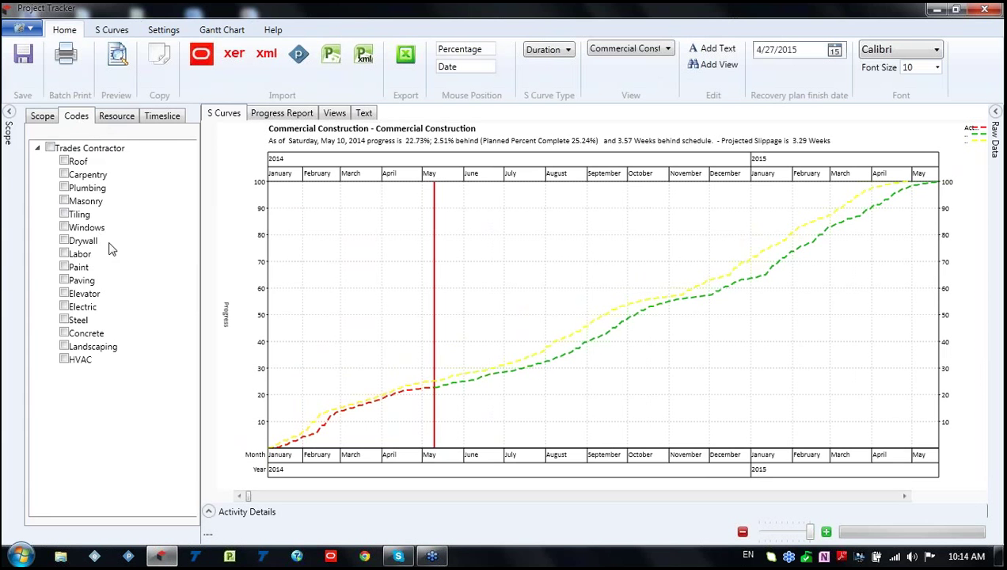
{"action": "left_click", "coordinate": [114, 118]}
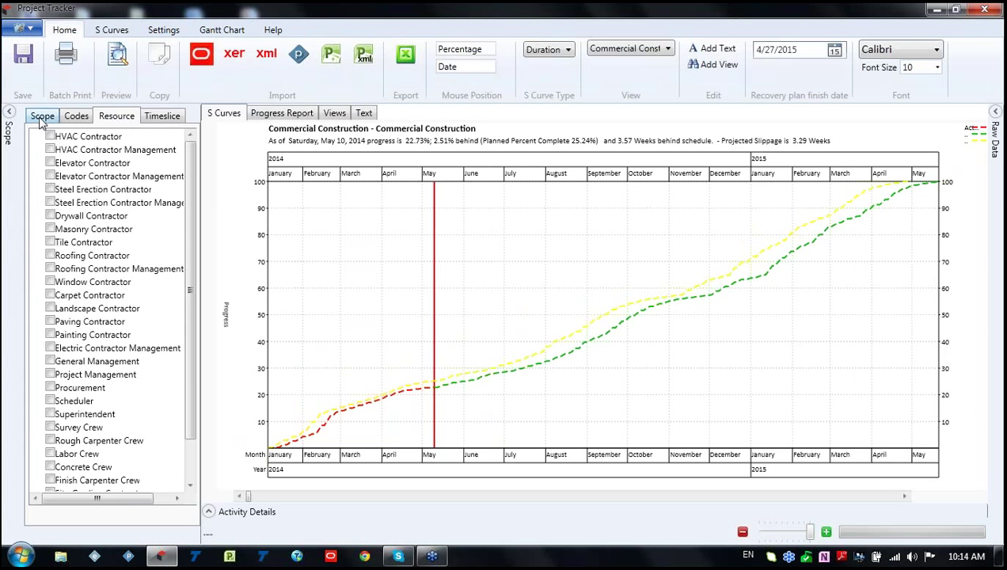
{"action": "left_click", "coordinate": [42, 119]}
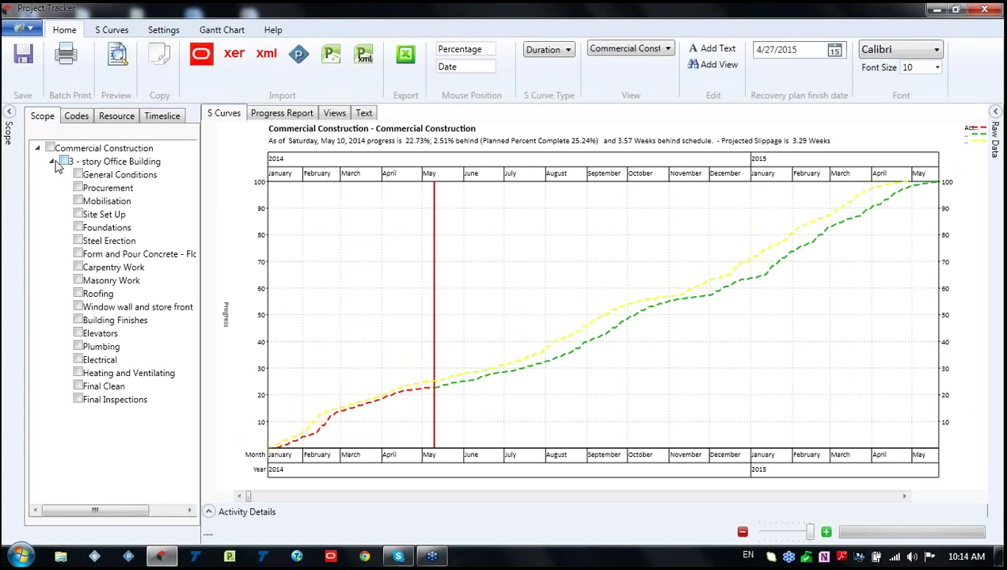
View the S curves for Foundations, Carpentry Work and the whole Commercial Construction project in turn, clearing each scope filter.
{"action": "left_click", "coordinate": [79, 228]}
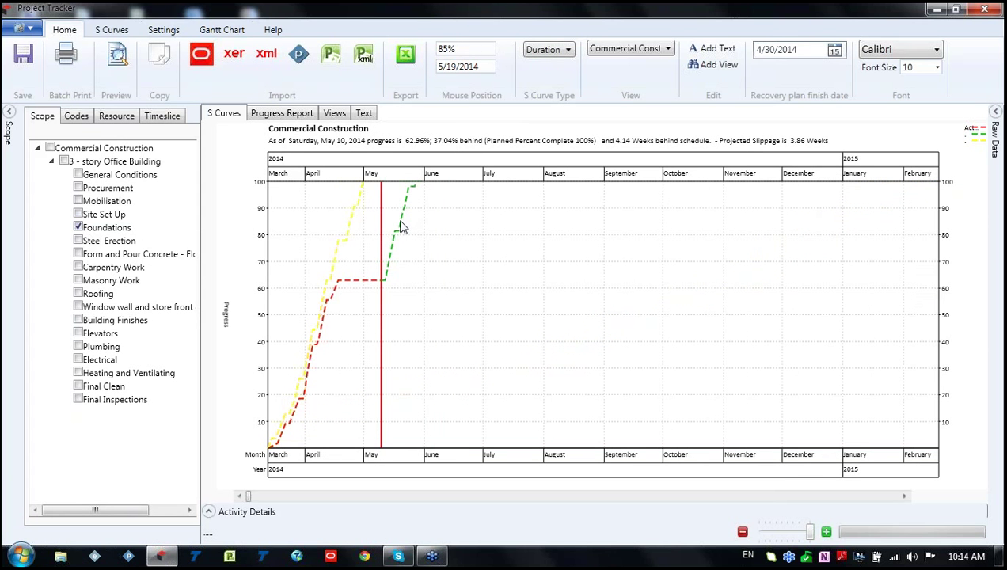
{"action": "left_click", "coordinate": [79, 228]}
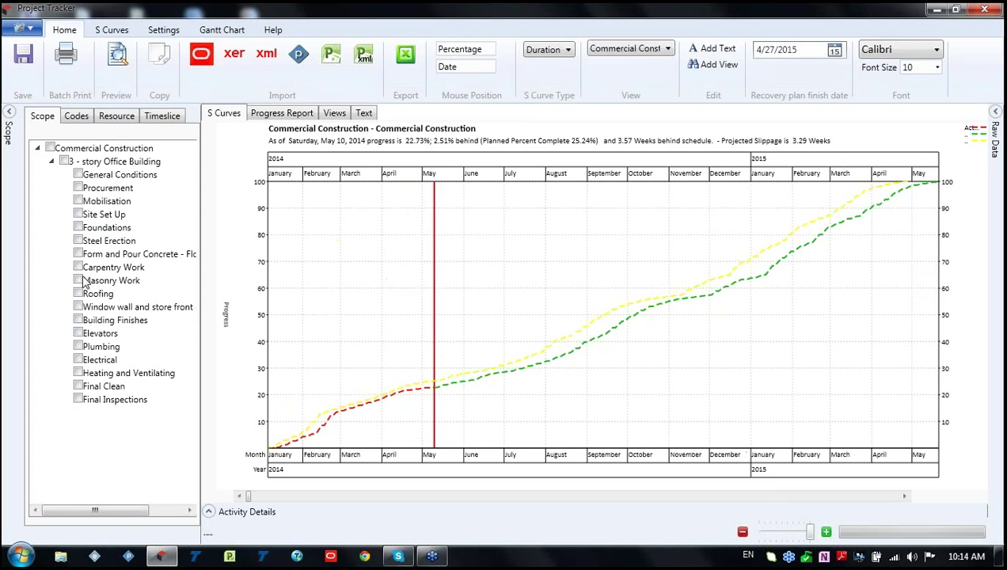
{"action": "left_click", "coordinate": [79, 268]}
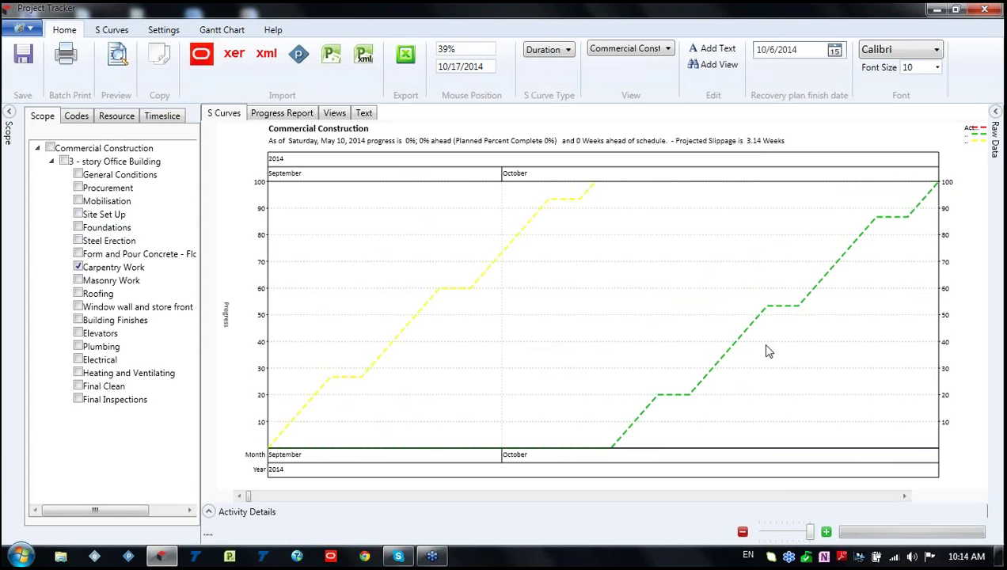
{"action": "left_click", "coordinate": [78, 268]}
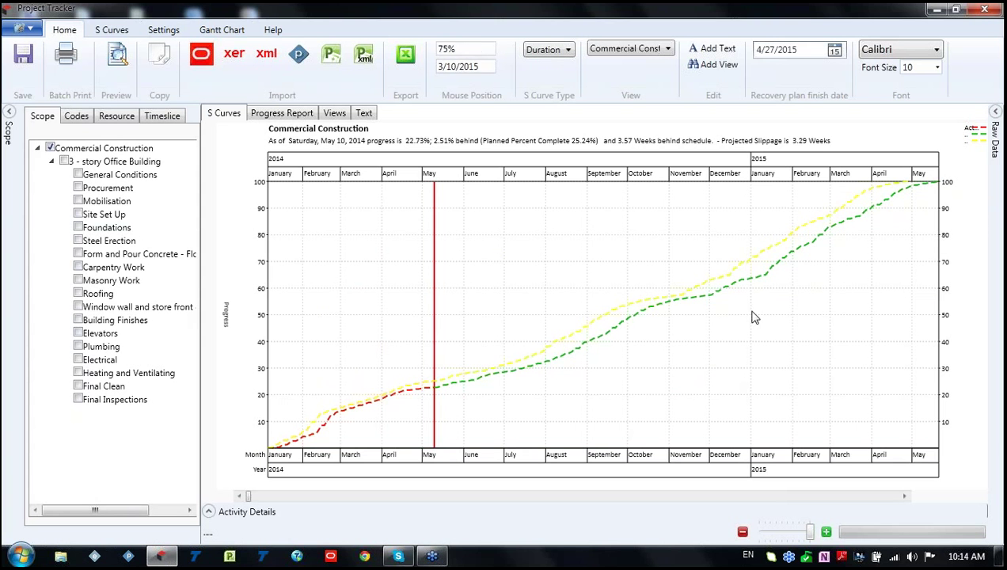
{"action": "left_click", "coordinate": [50, 148]}
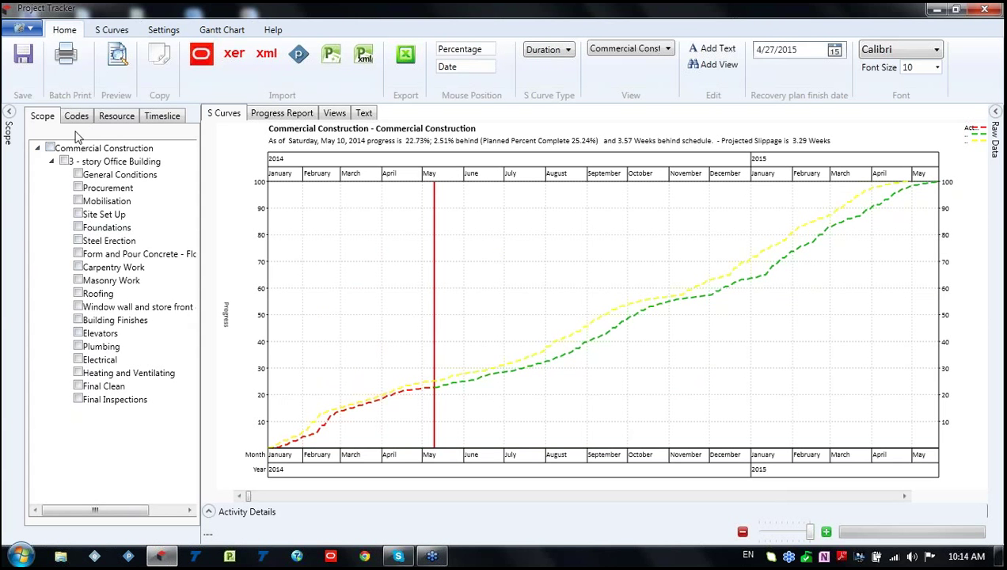
Filter the S curves to Carpentry Work, try to add a text label to the chart, and dismiss the error dialog.
{"action": "left_click", "coordinate": [78, 268]}
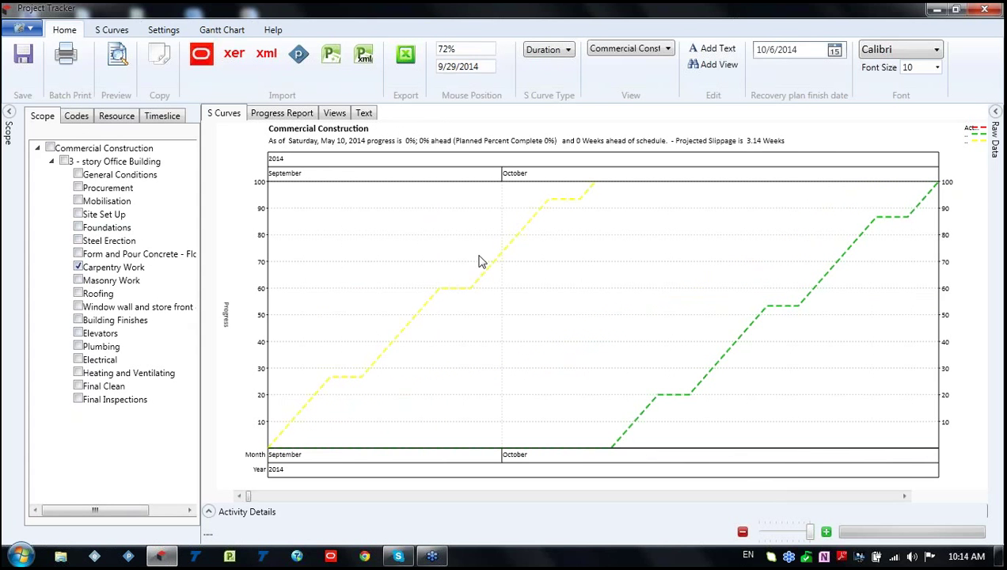
{"action": "left_click", "coordinate": [715, 51]}
{"action": "left_click", "coordinate": [706, 49]}
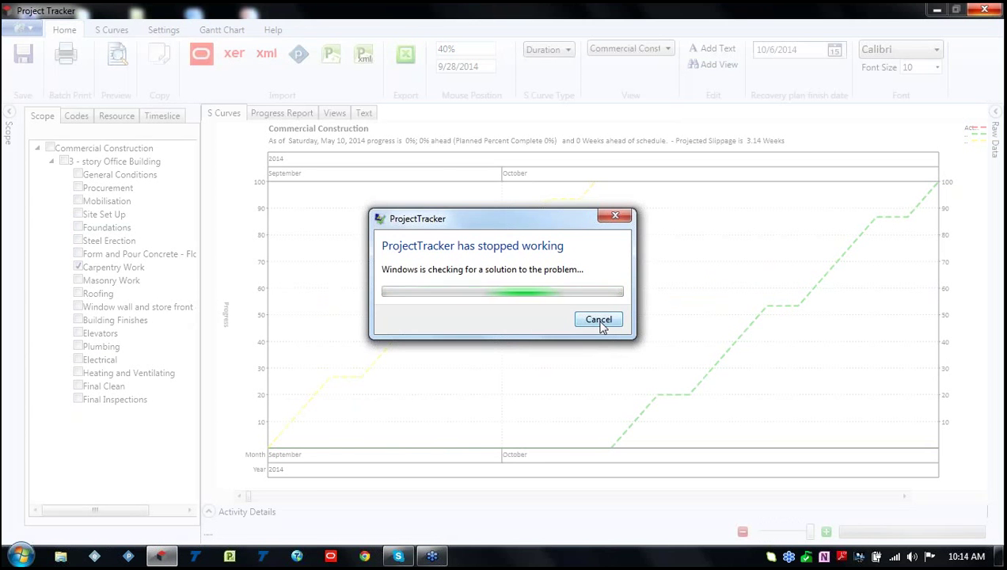
{"action": "left_click", "coordinate": [601, 318]}
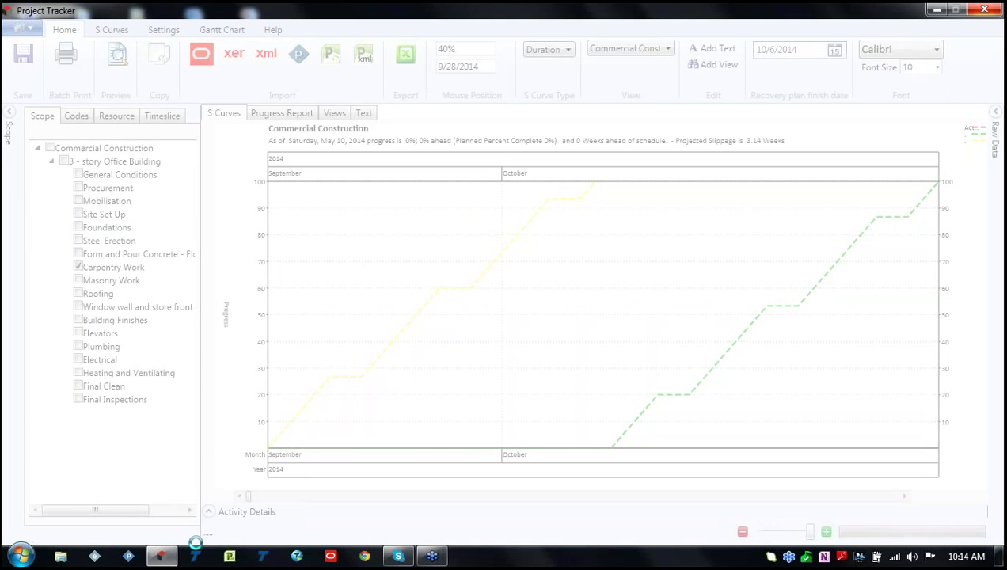
{"action": "left_click", "coordinate": [937, 10]}
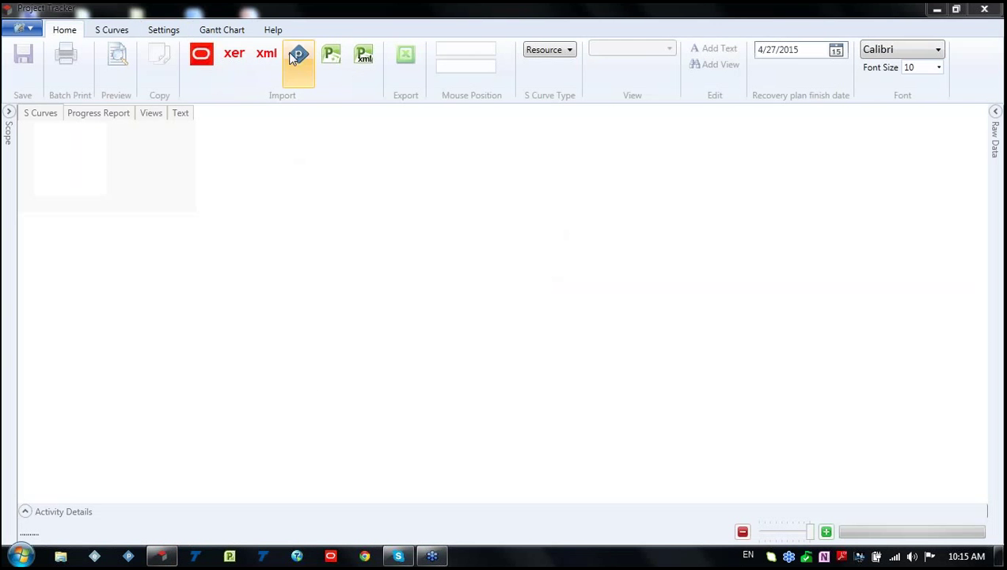
Import the Primavera XER sample project again with Baseline 1 named ASAP, and expand the scope tree down to the 3-story Office Building's work packages.
{"action": "left_click", "coordinate": [234, 55]}
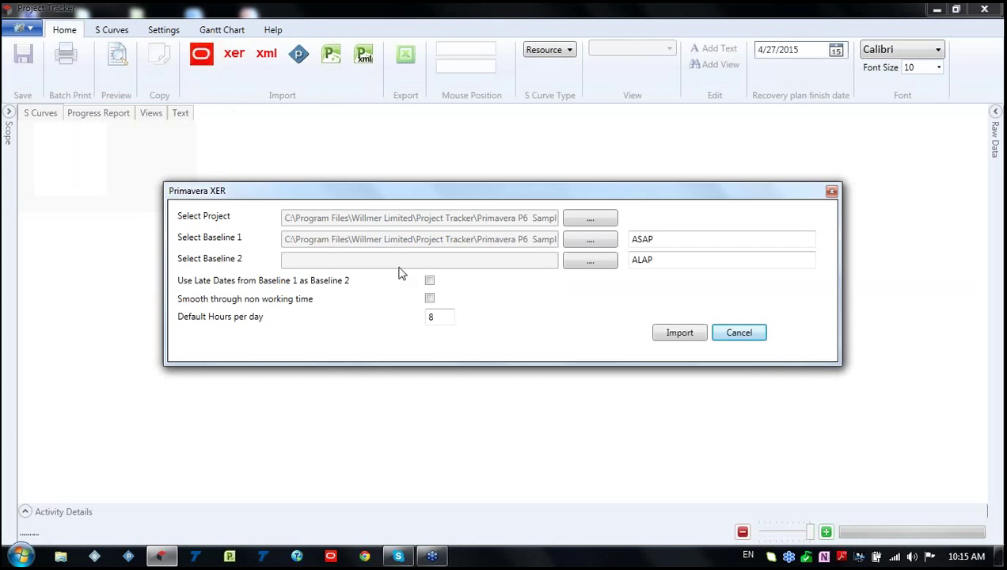
{"action": "left_click", "coordinate": [665, 339]}
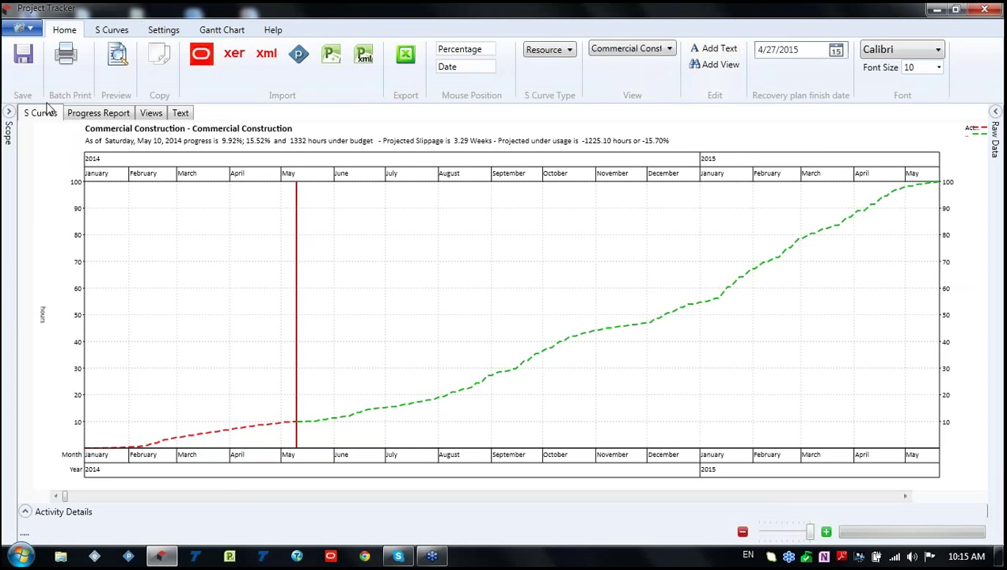
{"action": "left_click", "coordinate": [10, 112]}
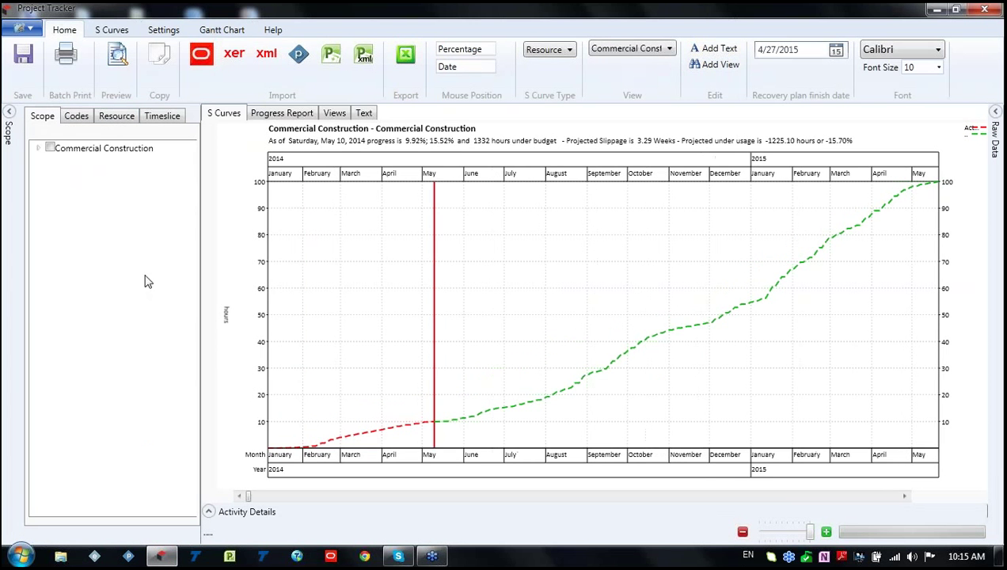
{"action": "left_click", "coordinate": [37, 148]}
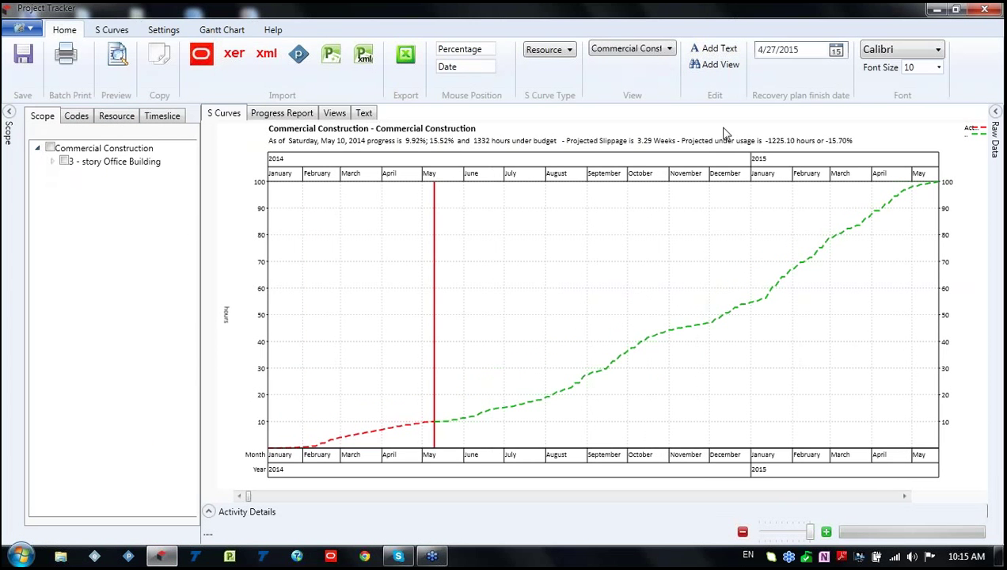
{"action": "left_click", "coordinate": [52, 161]}
Place a text label on the S curve chart at about 56 % and 6/18/2014, and show the Baseline 1 line.
{"action": "left_click", "coordinate": [714, 49]}
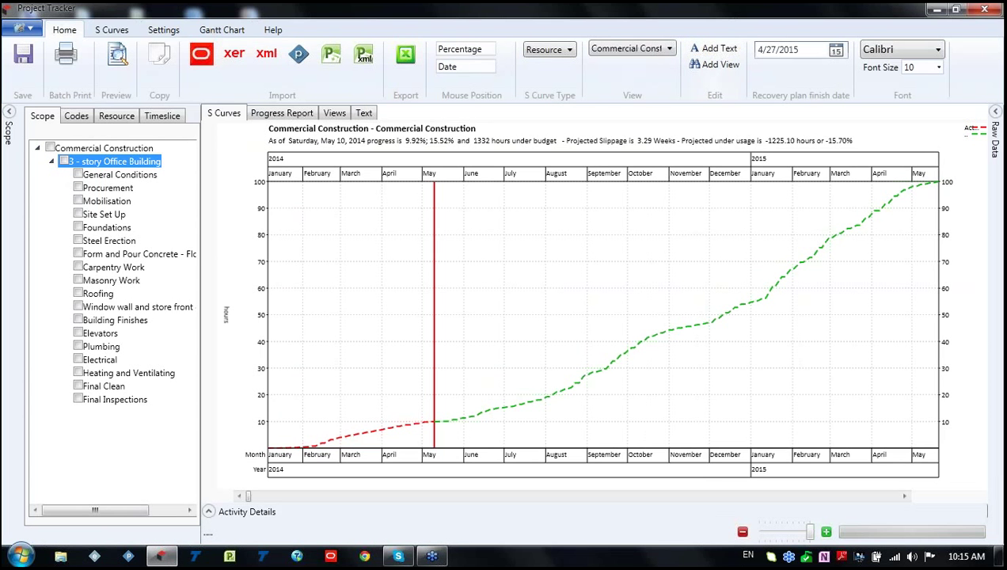
{"action": "left_click", "coordinate": [507, 303]}
{"action": "left_click", "coordinate": [112, 29]}
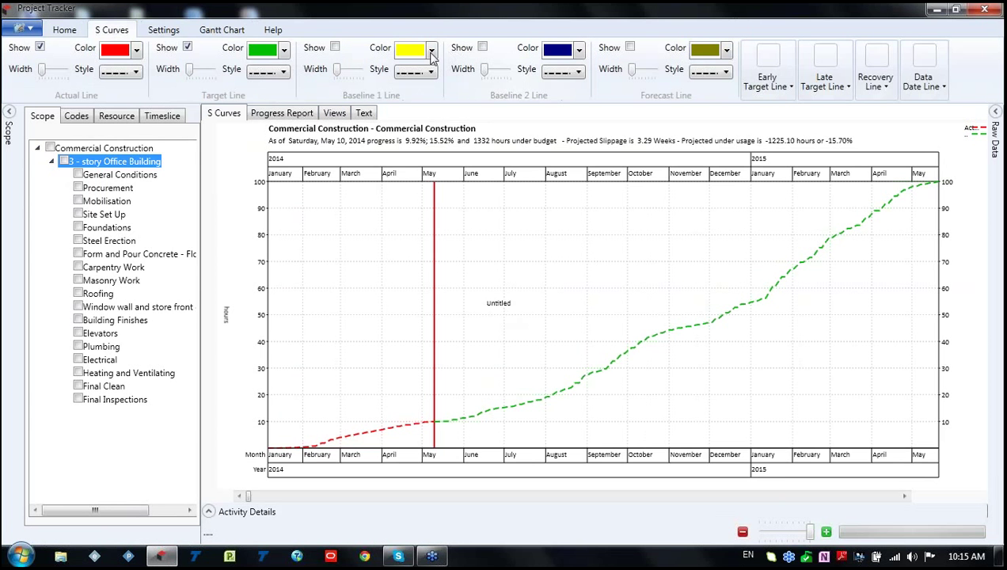
{"action": "left_click", "coordinate": [61, 29]}
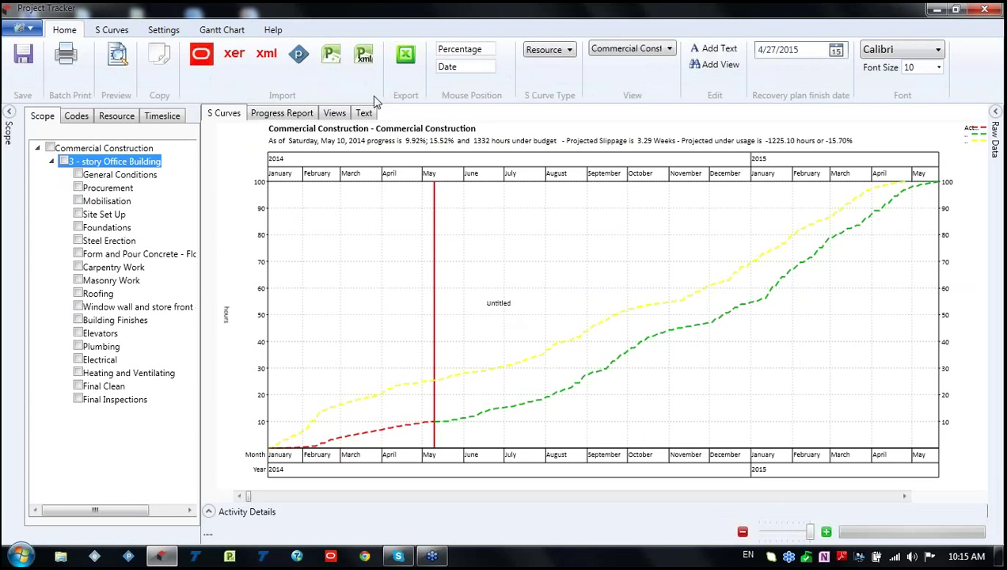
Rename the Untitled text label to "Raining perioud", increase its font size, and return to the S curve chart.
{"action": "left_click", "coordinate": [364, 112]}
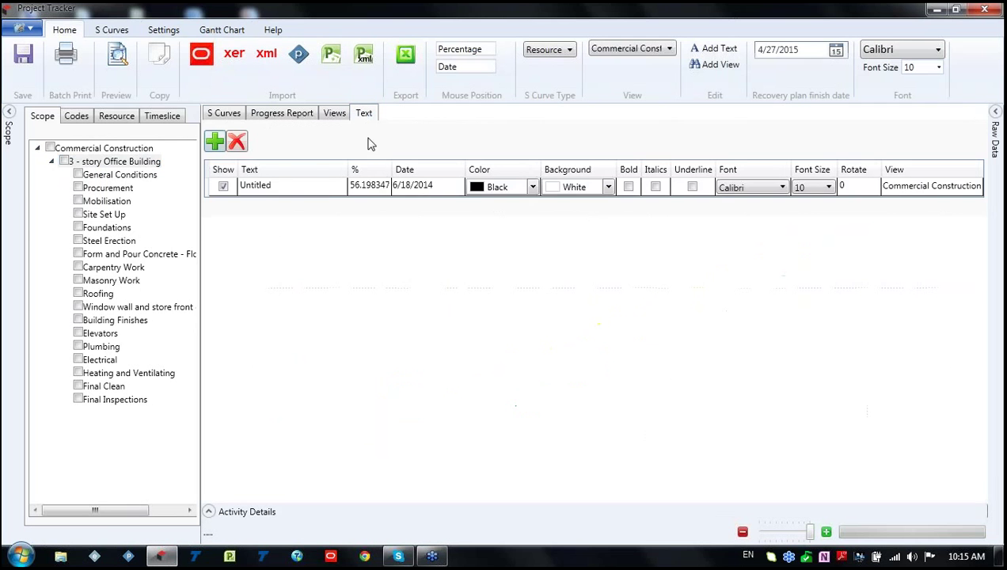
{"action": "left_click", "coordinate": [329, 188]}
{"action": "left_click", "coordinate": [326, 189]}
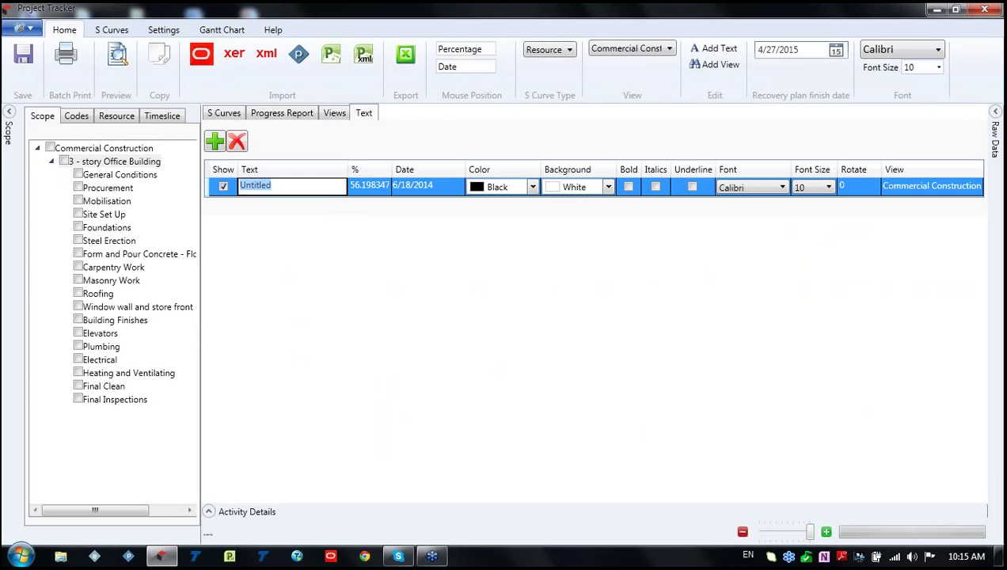
{"action": "type", "text": "Raining periou"}
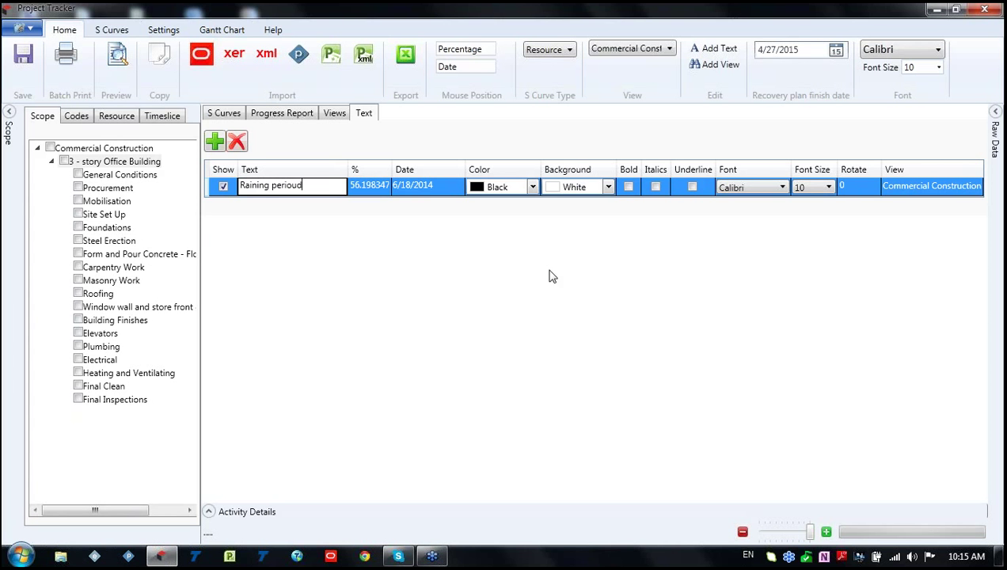
{"action": "left_click", "coordinate": [832, 188]}
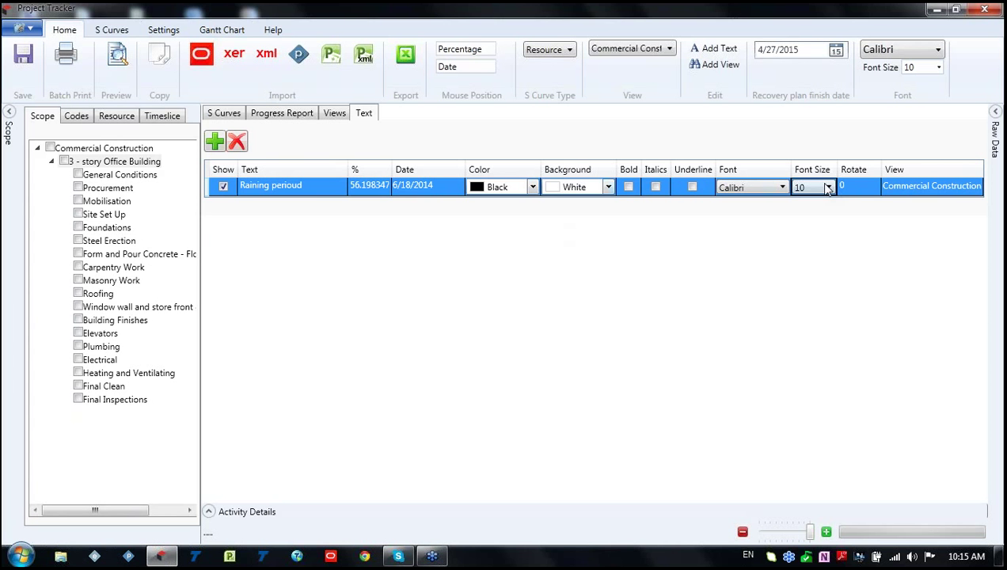
{"action": "left_click", "coordinate": [813, 285]}
{"action": "left_click", "coordinate": [228, 113]}
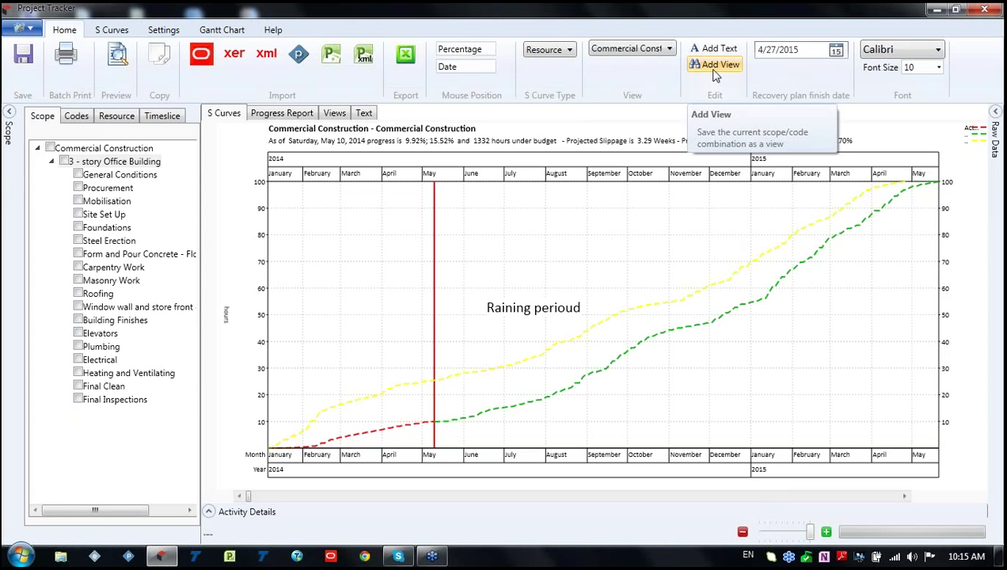
Save the current unfiltered project scope as a new view named "General view report".
{"action": "left_click", "coordinate": [667, 51]}
{"action": "left_click", "coordinate": [668, 50]}
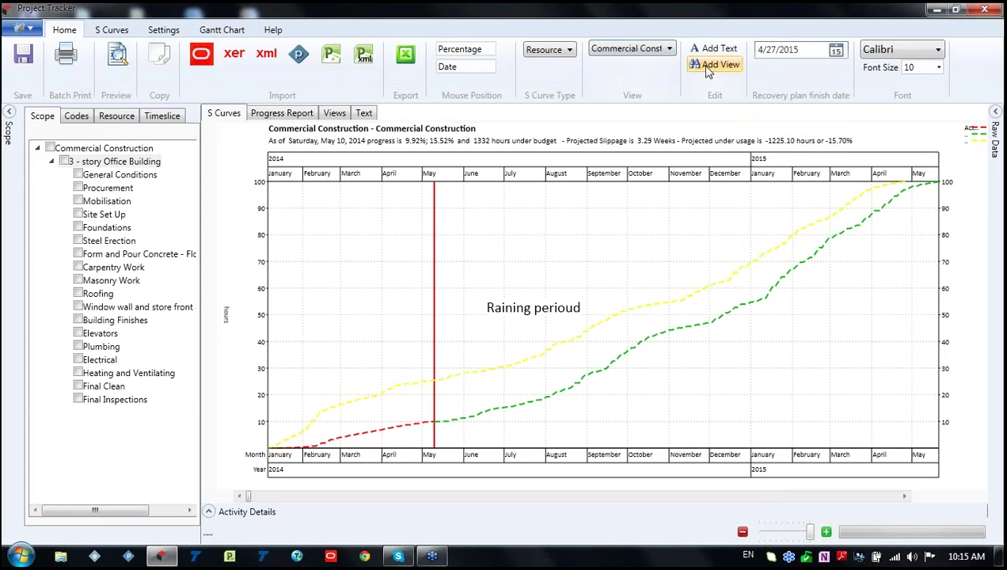
{"action": "left_click", "coordinate": [707, 67]}
{"action": "left_click_drag", "start_coordinate": [498, 248], "coordinate": [445, 249]}
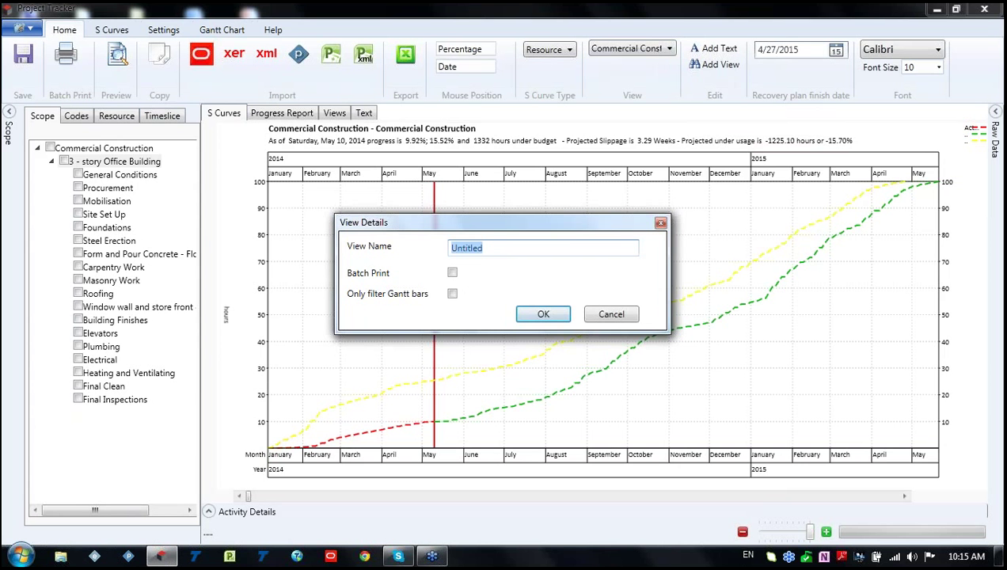
{"action": "type", "text": "S"}
{"action": "key", "text": "BackSpace"}
{"action": "left_click_drag", "start_coordinate": [425, 227], "coordinate": [650, 167]}
{"action": "type", "text": "Gerena"}
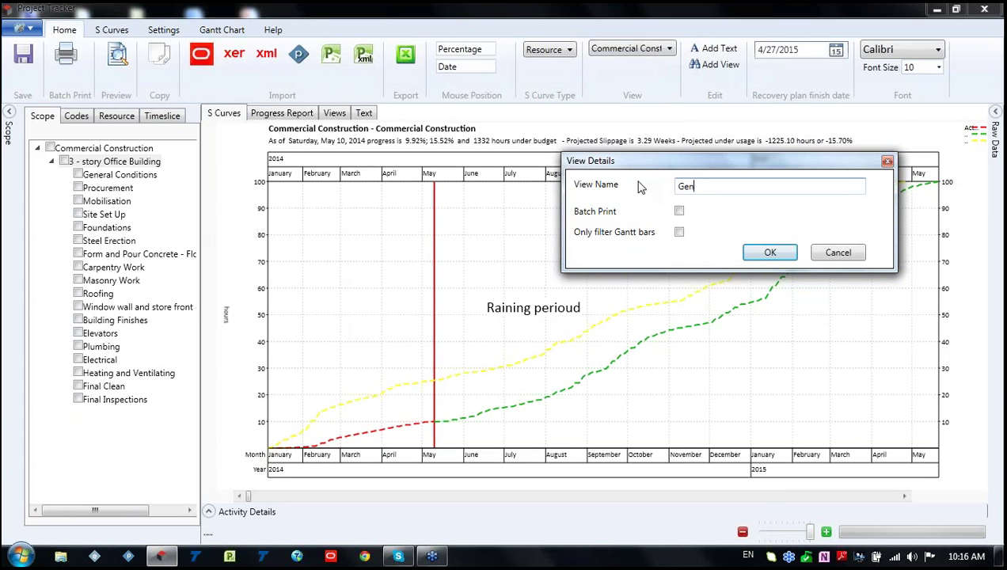
{"action": "type", "text": "eral view report"}
{"action": "left_click", "coordinate": [768, 252]}
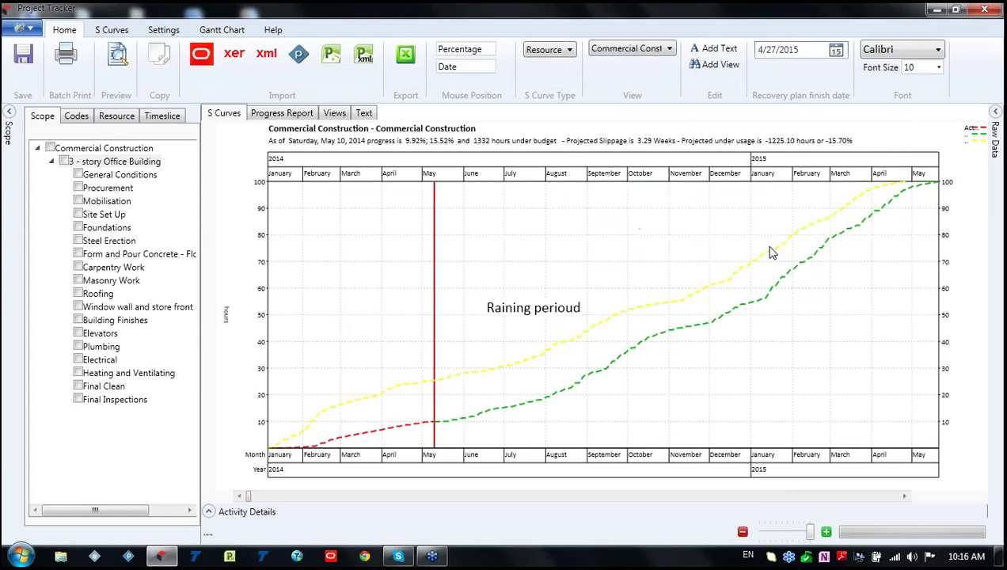
Filter the S curves to Foundations and save that scope as a view named "Foundation part".
{"action": "left_click", "coordinate": [79, 228]}
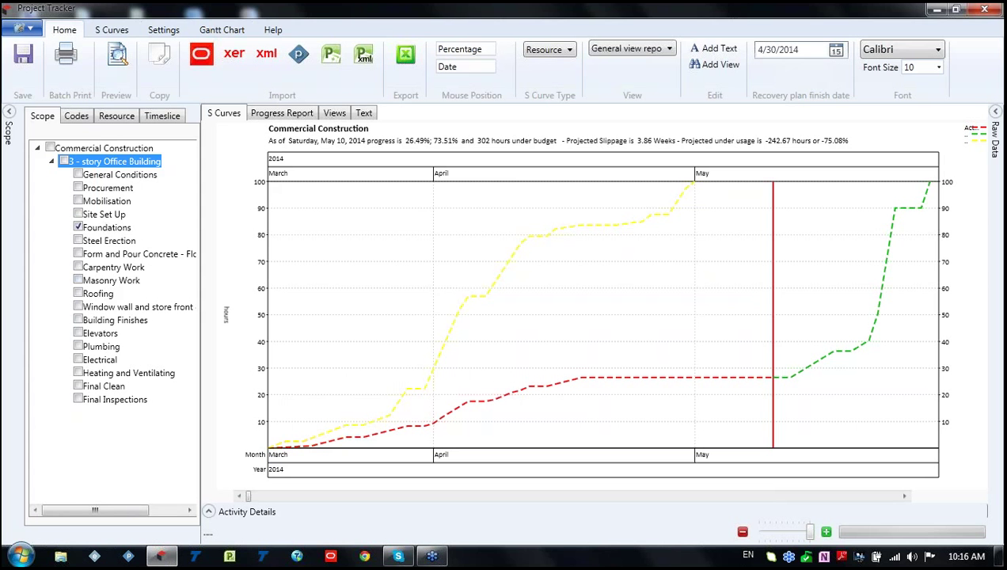
{"action": "left_click", "coordinate": [697, 66]}
{"action": "left_click_drag", "start_coordinate": [492, 248], "coordinate": [450, 248]}
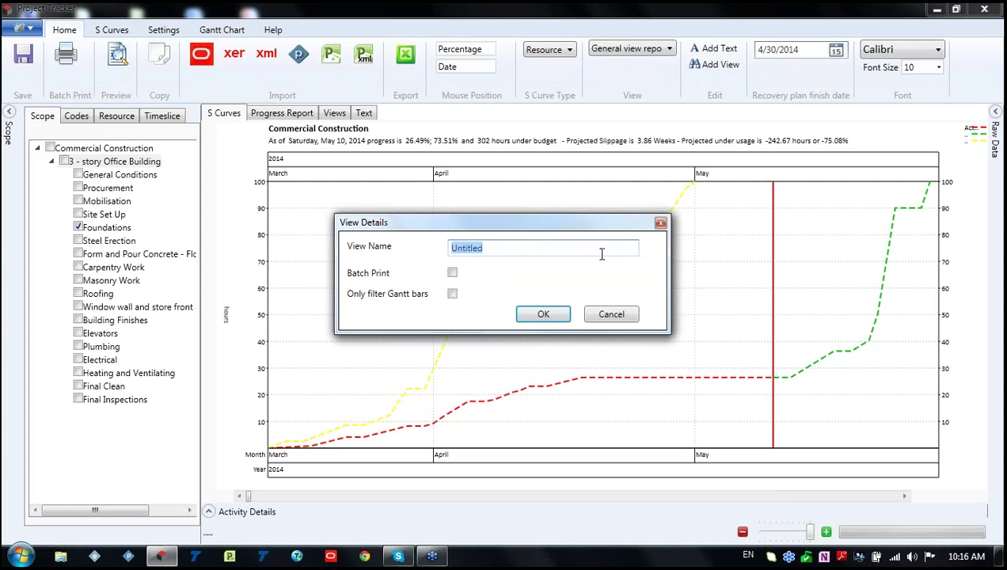
{"action": "key", "text": "BackSpace"}
{"action": "type", "text": "Foundation part"}
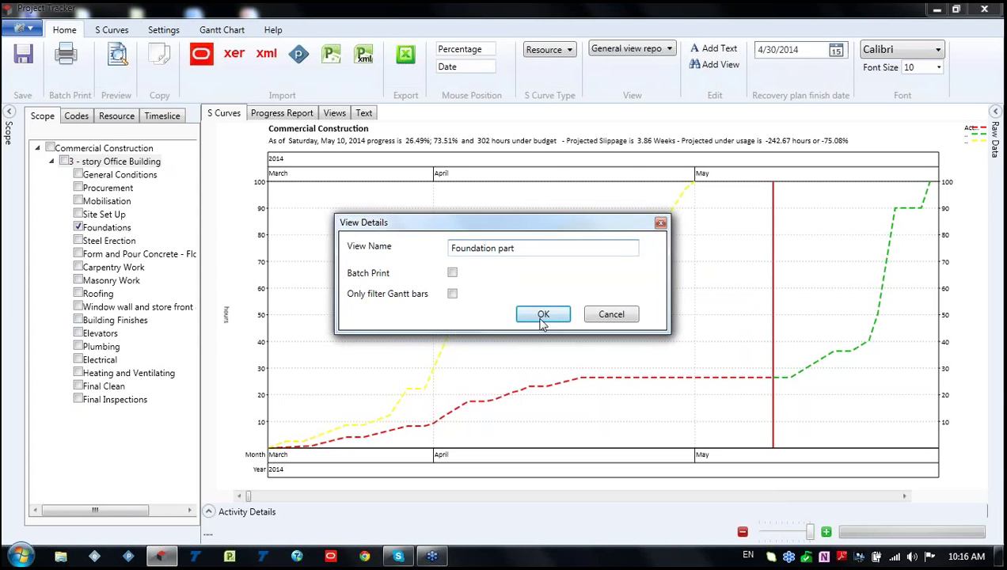
{"action": "left_click", "coordinate": [541, 315]}
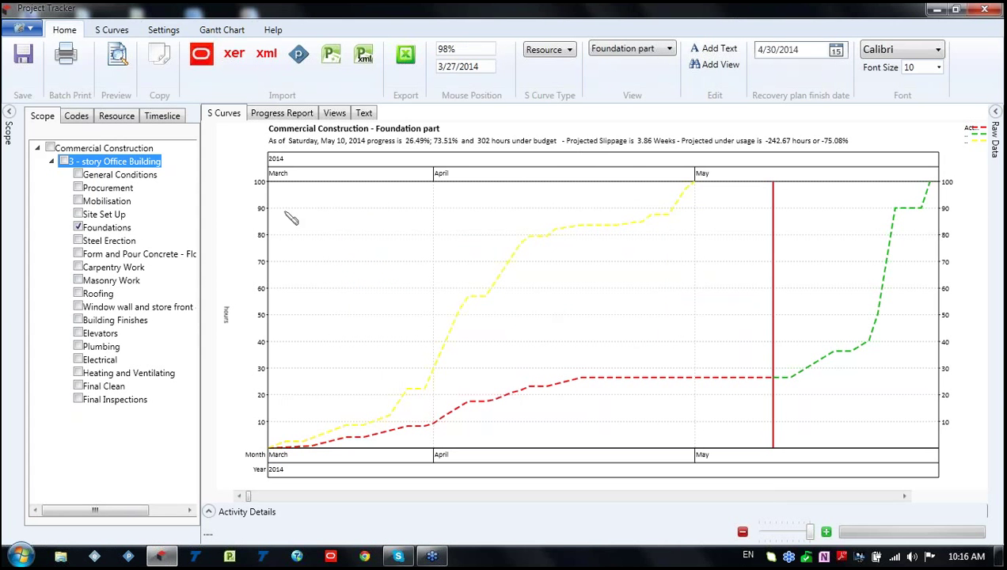
Clear the Foundations scope filter, and turn the Commercial Construction filter on and off again.
{"action": "left_click", "coordinate": [77, 228]}
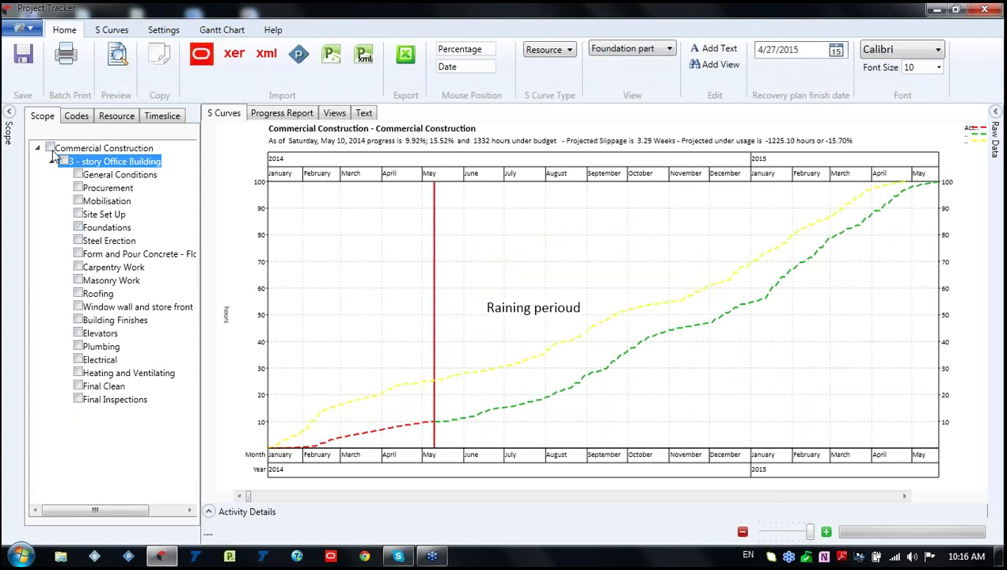
{"action": "left_click", "coordinate": [50, 148]}
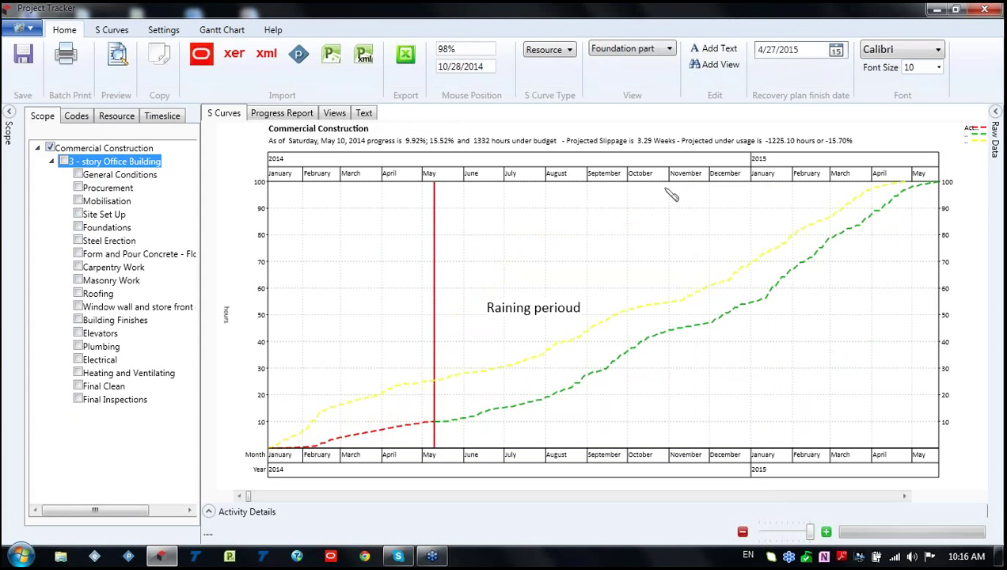
{"action": "left_click", "coordinate": [50, 148]}
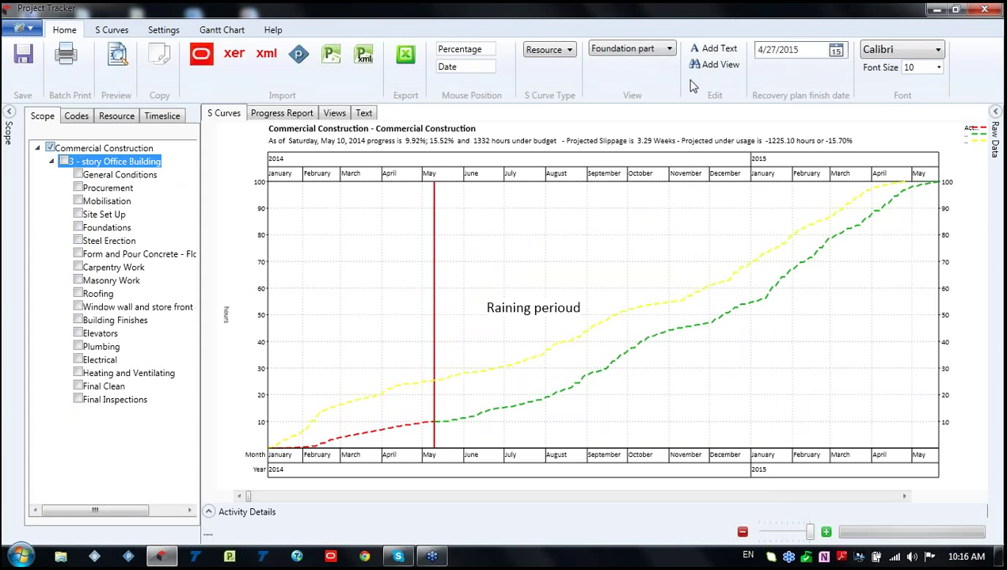
Compare the saved views General view report and Foundation part on the S curves, and return to the Commercial Construction view.
{"action": "left_click", "coordinate": [651, 50]}
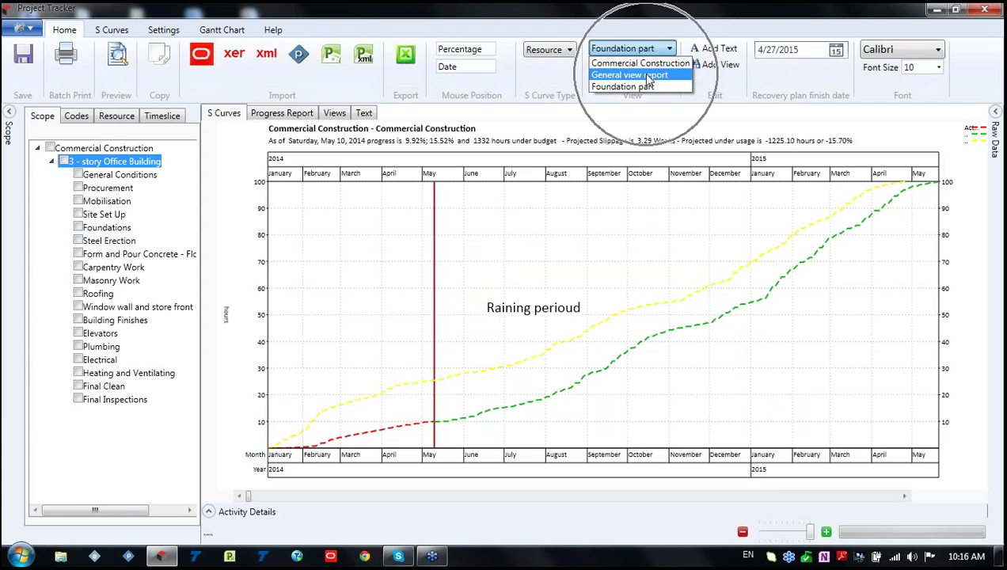
{"action": "left_click", "coordinate": [648, 76]}
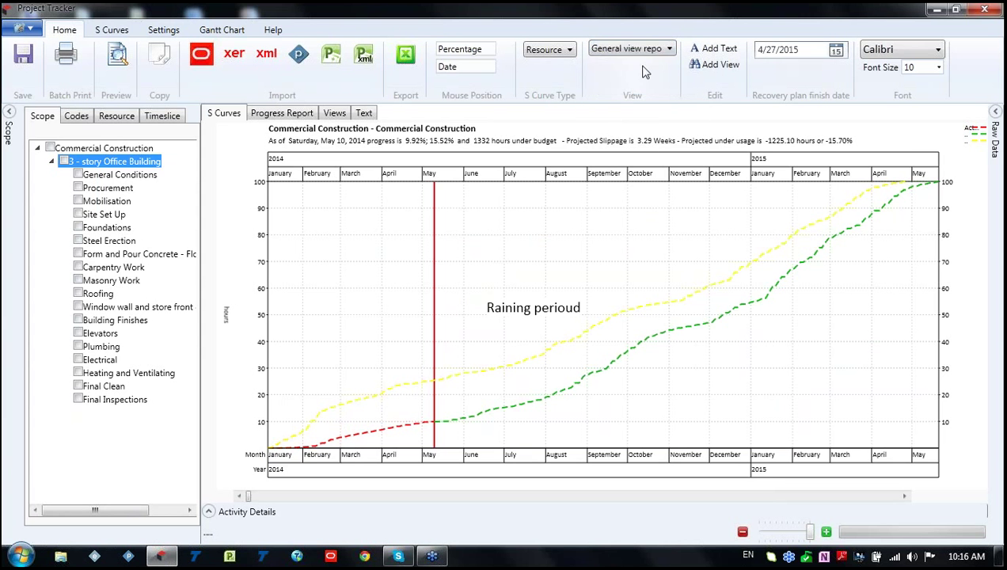
{"action": "left_click", "coordinate": [634, 49]}
{"action": "left_click", "coordinate": [629, 86]}
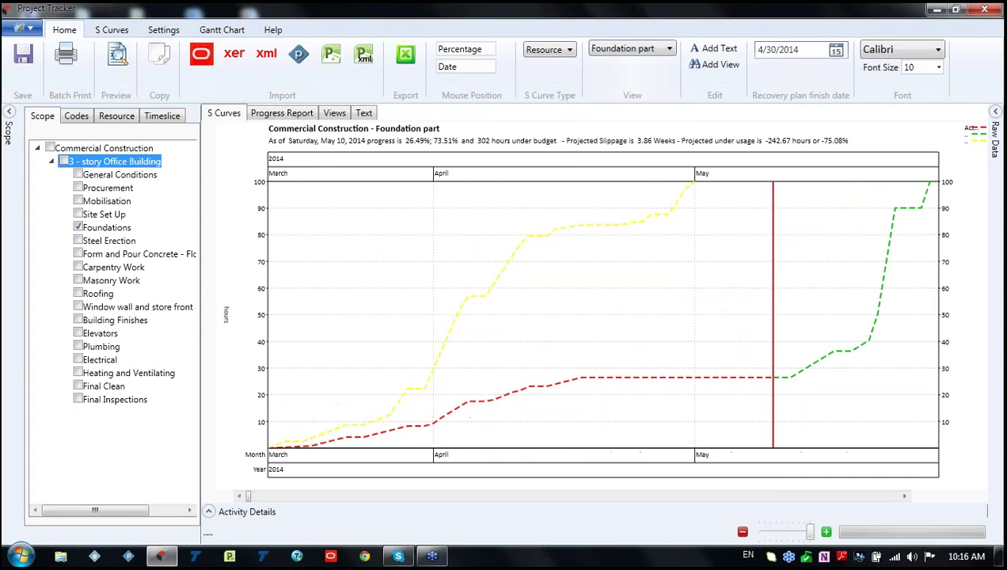
{"action": "left_click", "coordinate": [649, 49]}
{"action": "left_click", "coordinate": [635, 76]}
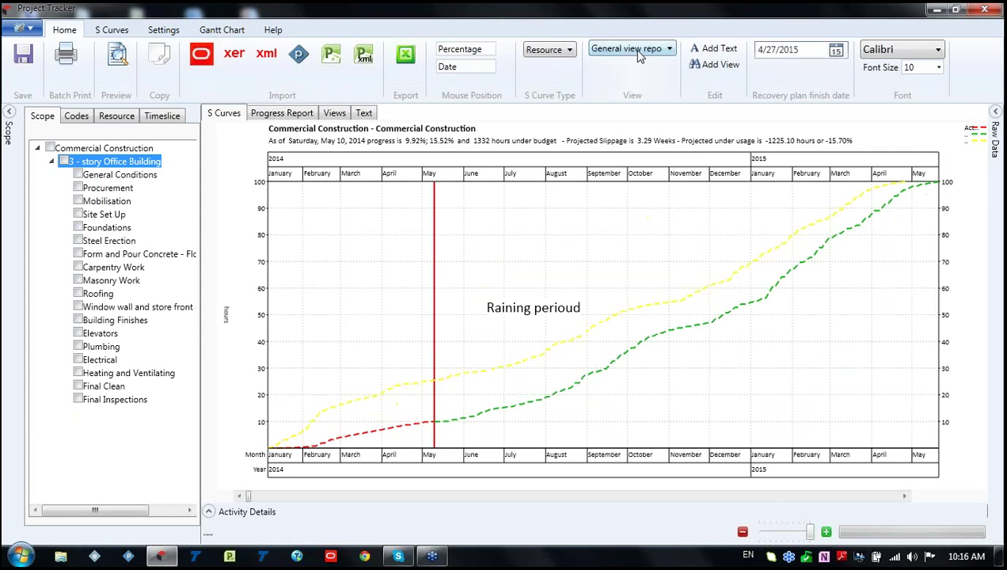
{"action": "left_click", "coordinate": [637, 50]}
{"action": "left_click", "coordinate": [631, 85]}
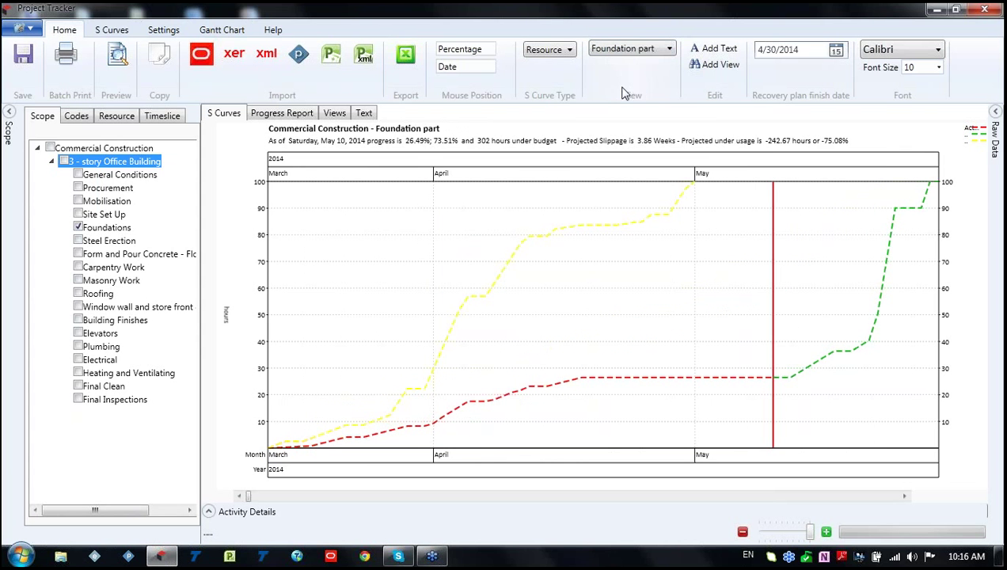
{"action": "left_click", "coordinate": [651, 51]}
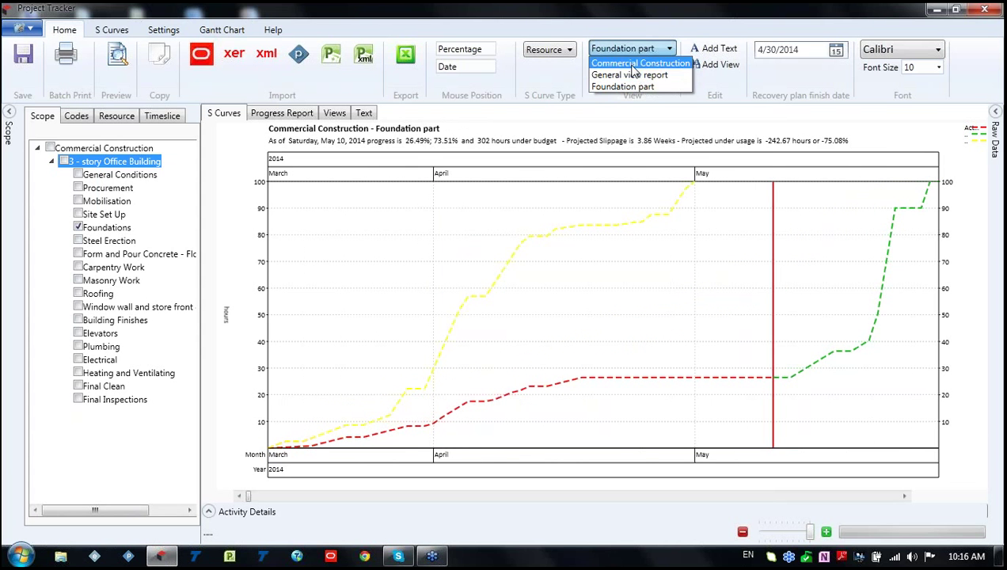
{"action": "left_click", "coordinate": [634, 63]}
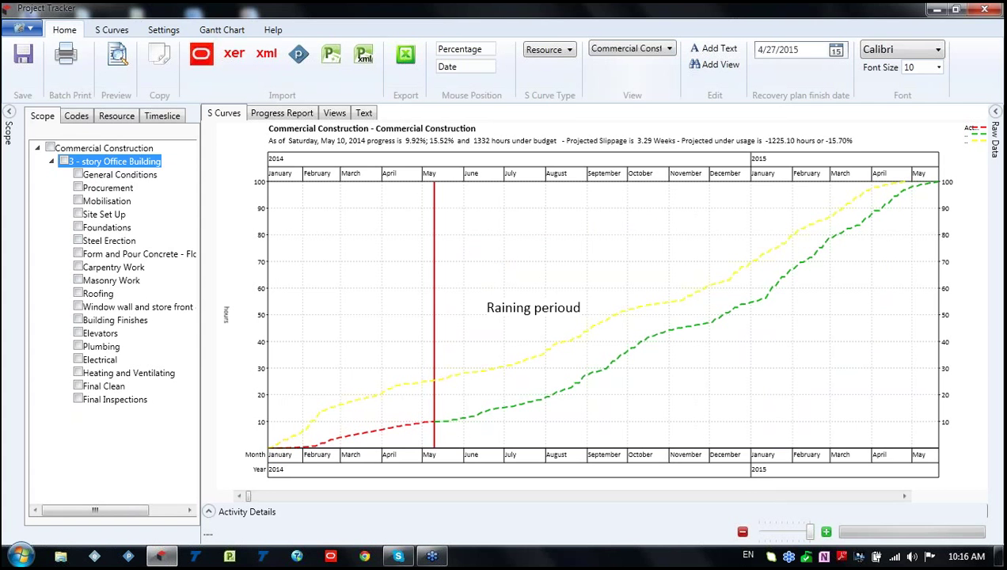
Hide the project scope tree and show the raw data table beside the S curves in the maximized window.
{"action": "left_click", "coordinate": [9, 112]}
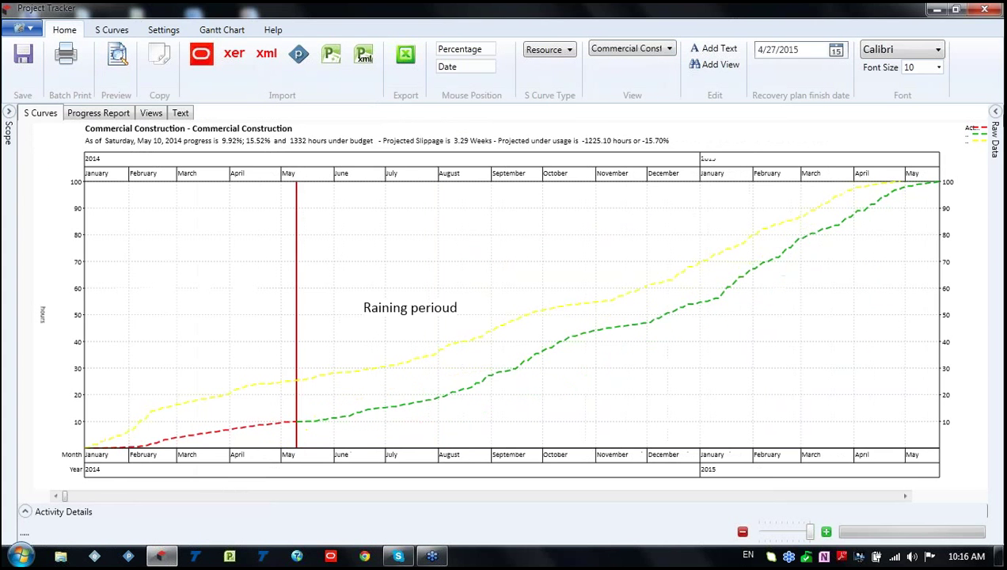
{"action": "left_click_drag", "start_coordinate": [765, 10], "coordinate": [754, 46]}
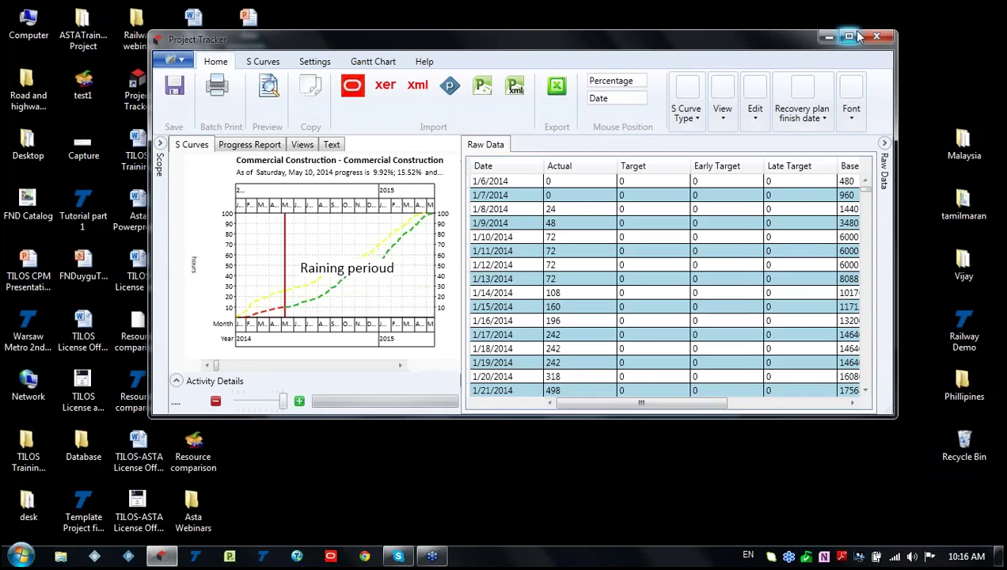
{"action": "left_click", "coordinate": [850, 37]}
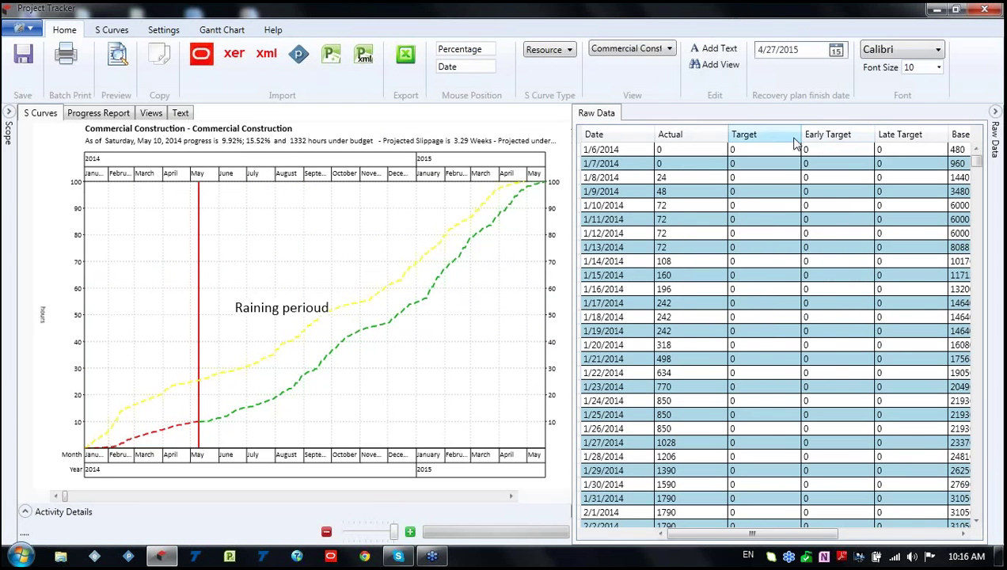
{"action": "scroll", "coordinate": [691, 254], "scroll_direction": "down", "scroll_amount": 5}
{"action": "scroll", "coordinate": [691, 254], "scroll_direction": "up", "scroll_amount": 5}
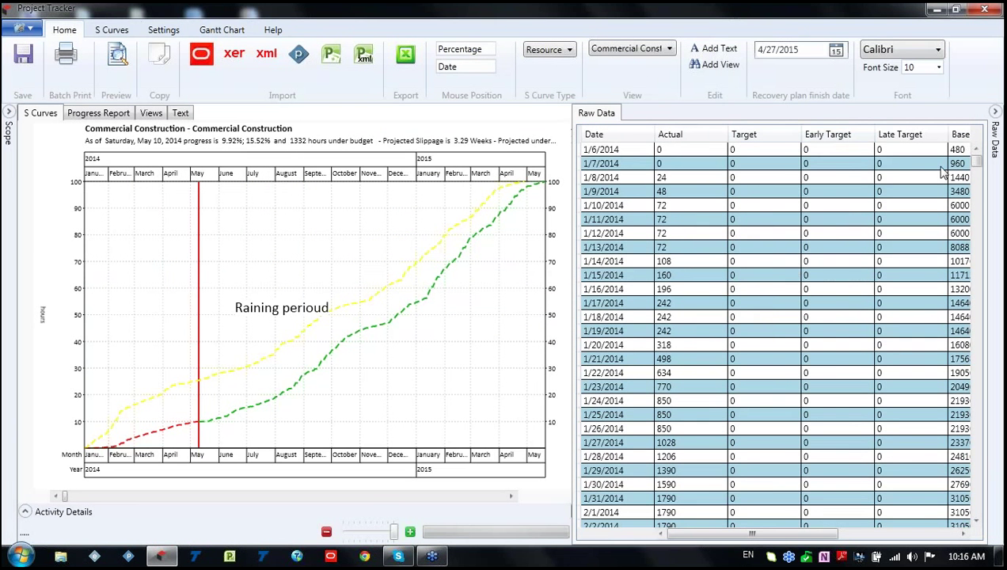
Reorder the raw data columns, placing Baseline 1 directly after Date and the recovery column directly after Early Target.
{"action": "left_click_drag", "start_coordinate": [966, 135], "coordinate": [682, 147]}
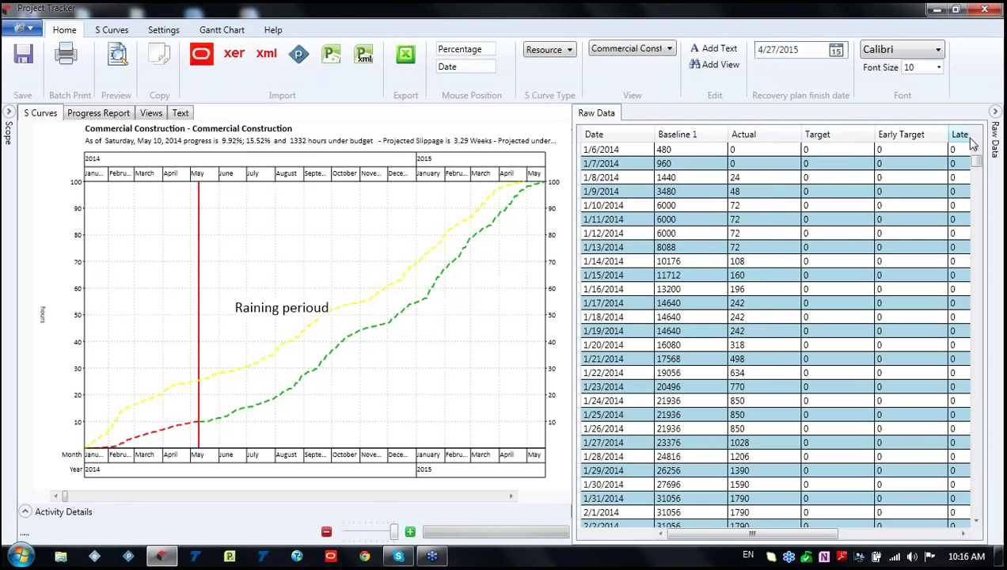
{"action": "left_click_drag", "start_coordinate": [757, 533], "coordinate": [873, 529]}
{"action": "left_click_drag", "start_coordinate": [932, 133], "coordinate": [680, 136]}
{"action": "left_click_drag", "start_coordinate": [819, 530], "coordinate": [643, 529]}
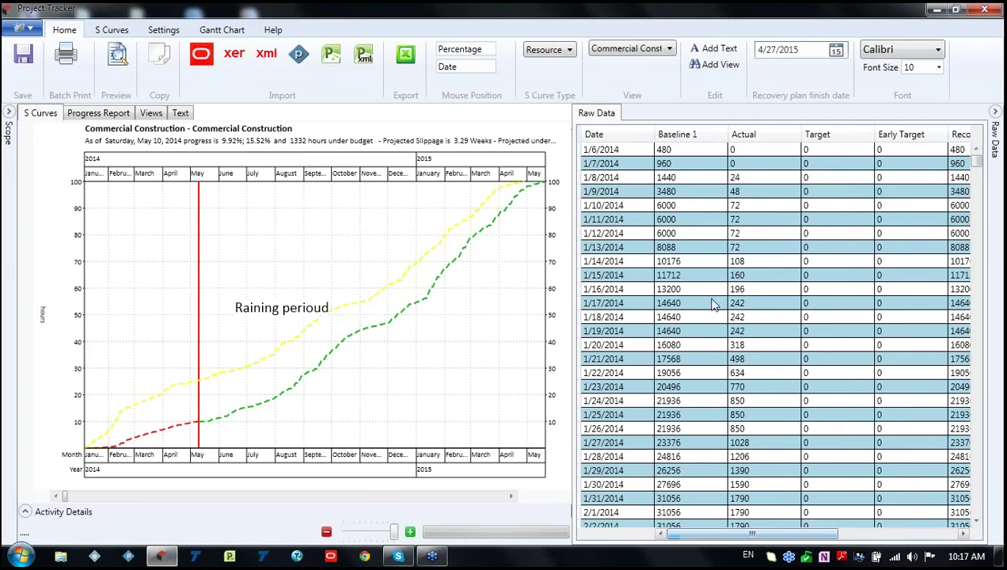
Set the Actual value for 1/14/2014 in the raw data to 90.
{"action": "left_click", "coordinate": [693, 193]}
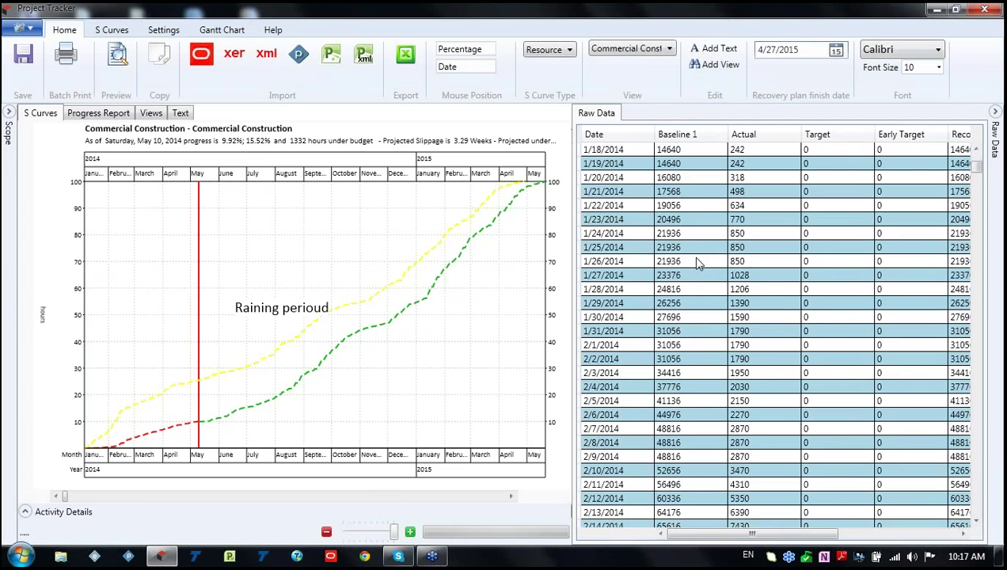
{"action": "left_click", "coordinate": [750, 267]}
{"action": "left_click", "coordinate": [752, 270]}
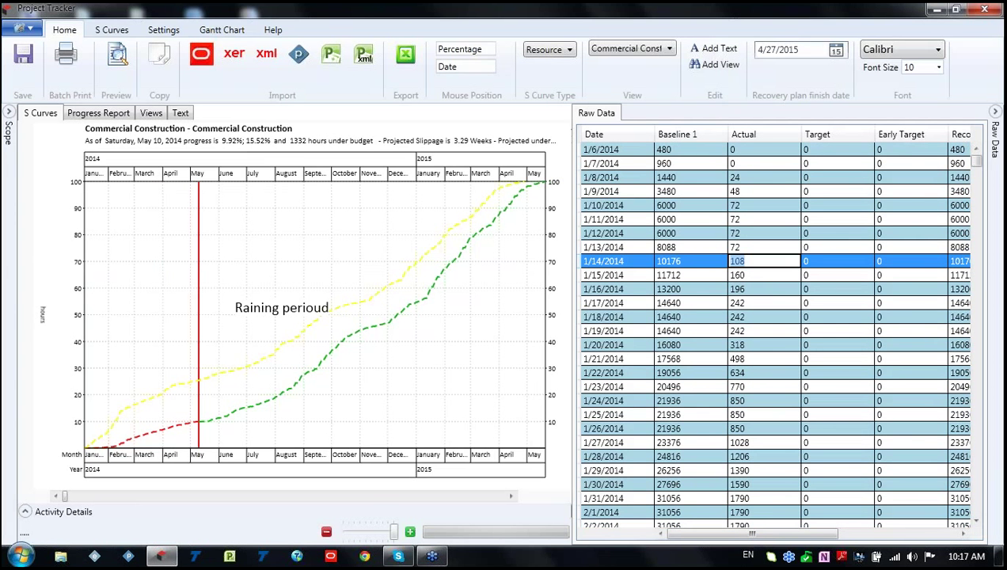
{"action": "key", "text": "BackSpace"}
{"action": "type", "text": "90"}
{"action": "key", "text": "Return"}
Look through the January and February 2014 rows of the raw data, and open and cancel the CSV export.
{"action": "scroll", "coordinate": [782, 322], "scroll_direction": "down", "scroll_amount": 2}
{"action": "left_click", "coordinate": [783, 322]}
{"action": "scroll", "coordinate": [782, 322], "scroll_direction": "down", "scroll_amount": 3}
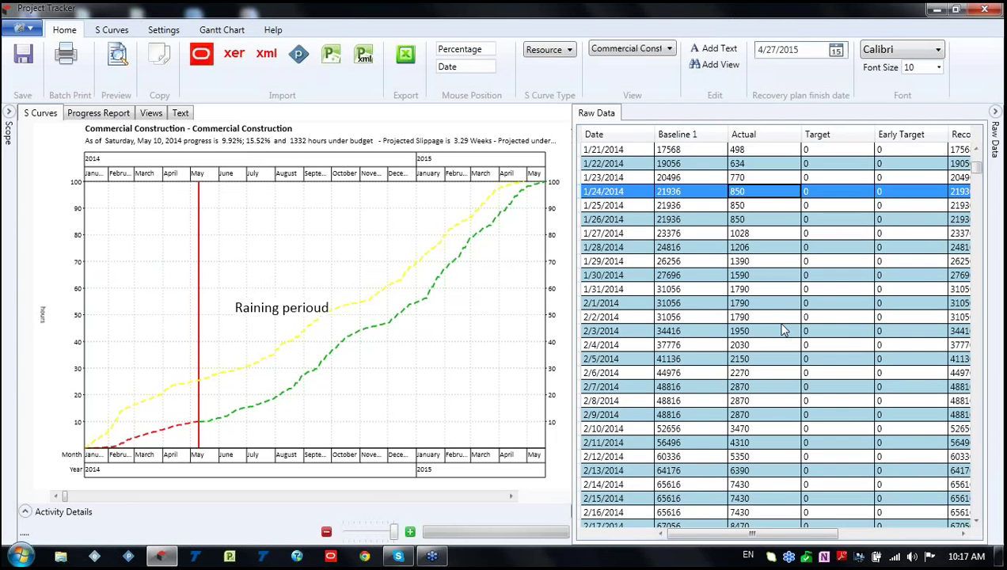
{"action": "left_click", "coordinate": [781, 321]}
{"action": "scroll", "coordinate": [772, 316], "scroll_direction": "down", "scroll_amount": 4}
{"action": "scroll", "coordinate": [764, 311], "scroll_direction": "up", "scroll_amount": 4}
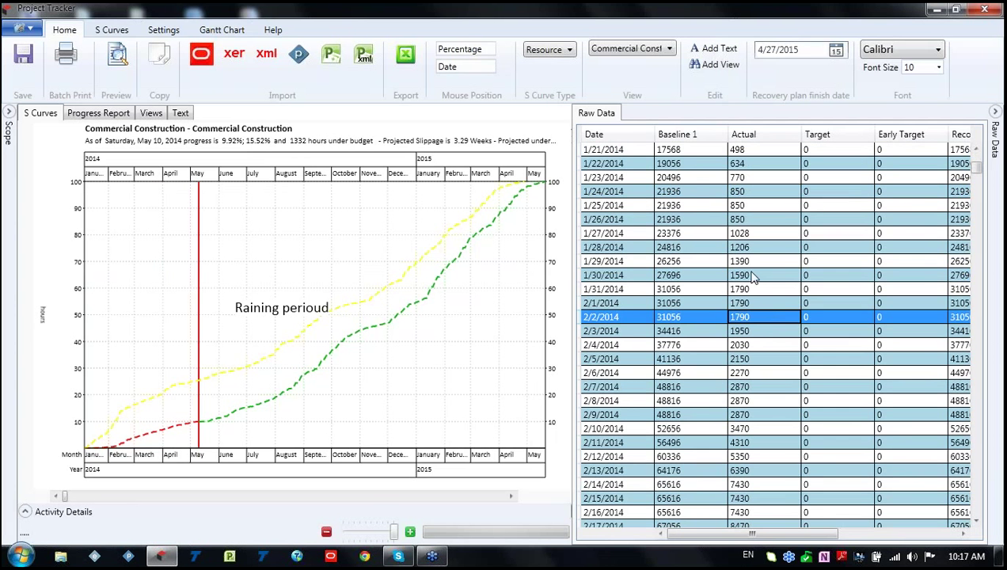
{"action": "left_click", "coordinate": [405, 53]}
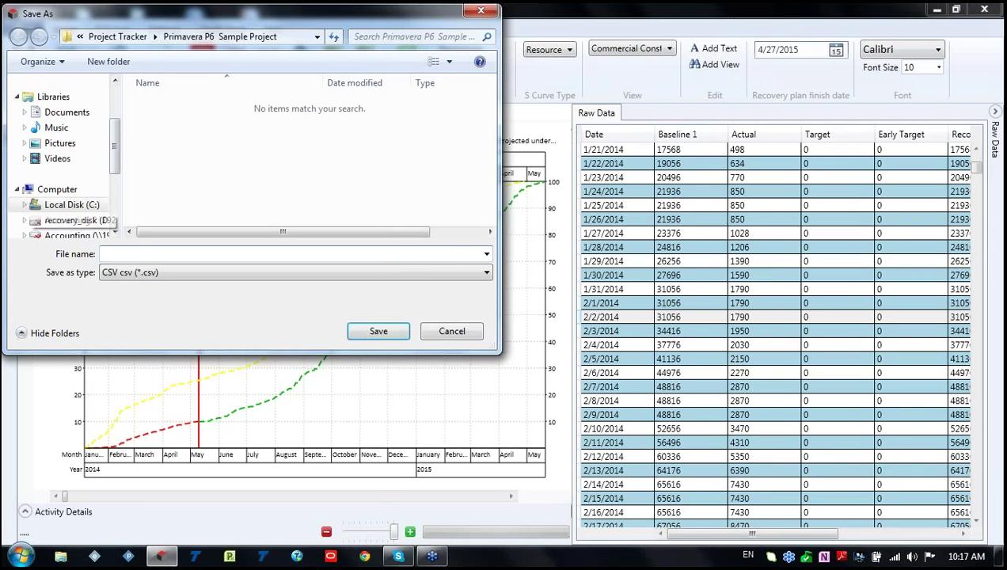
{"action": "left_click", "coordinate": [481, 11]}
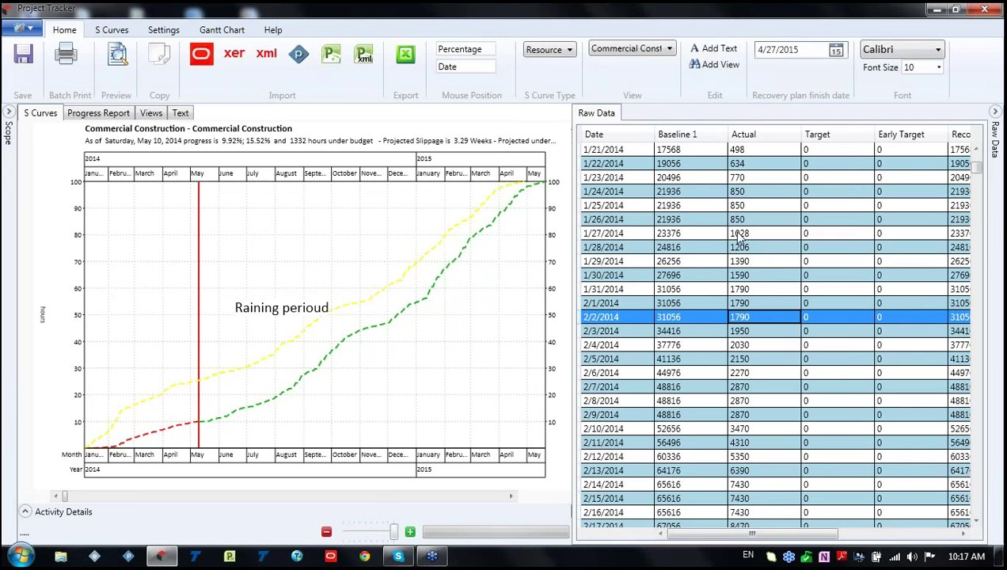
Hide the raw data table and show the S curves across the full width of the maximized window.
{"action": "double_click", "coordinate": [849, 12]}
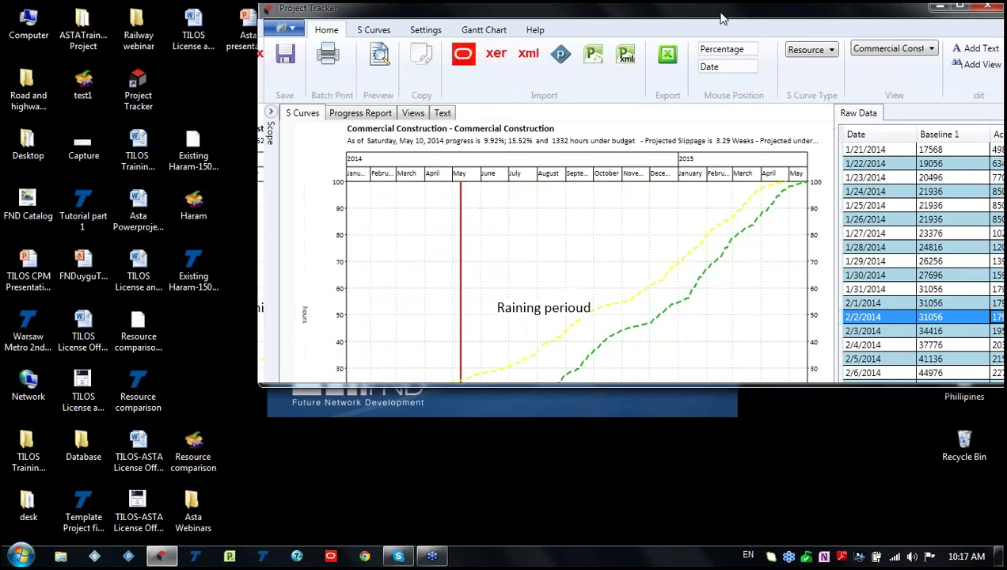
{"action": "left_click", "coordinate": [849, 127]}
{"action": "left_click", "coordinate": [812, 18]}
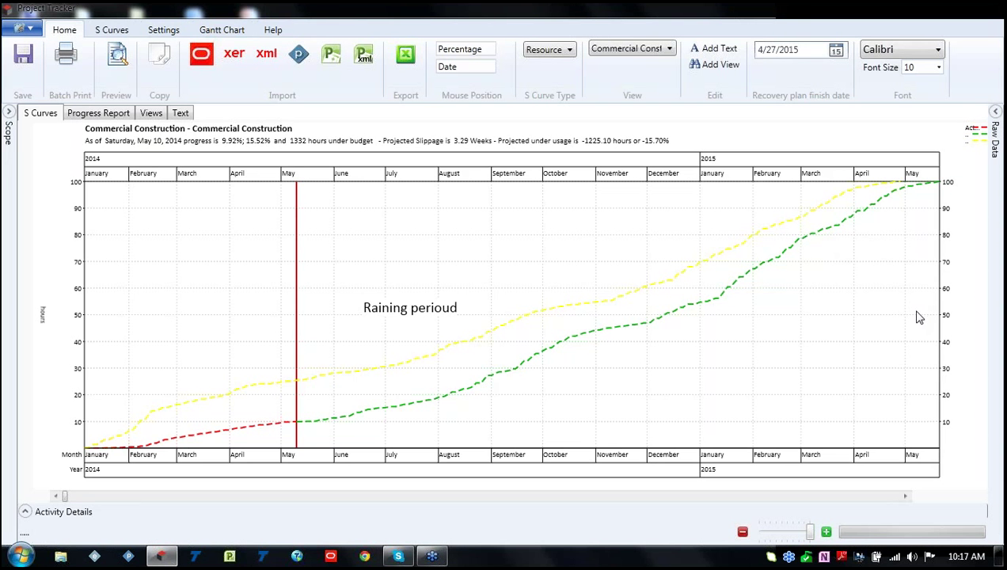
{"action": "left_click", "coordinate": [165, 31]}
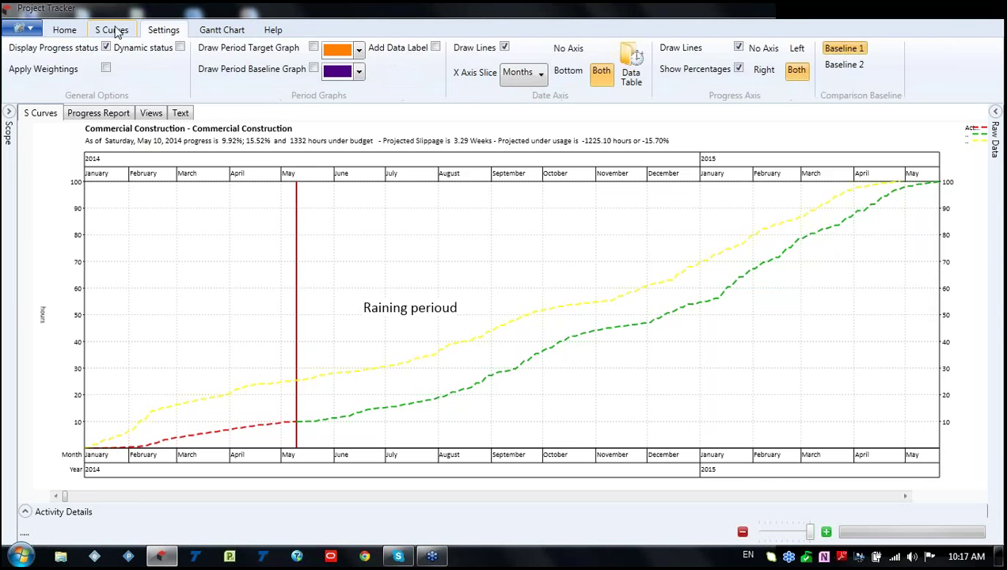
{"action": "left_click", "coordinate": [116, 30]}
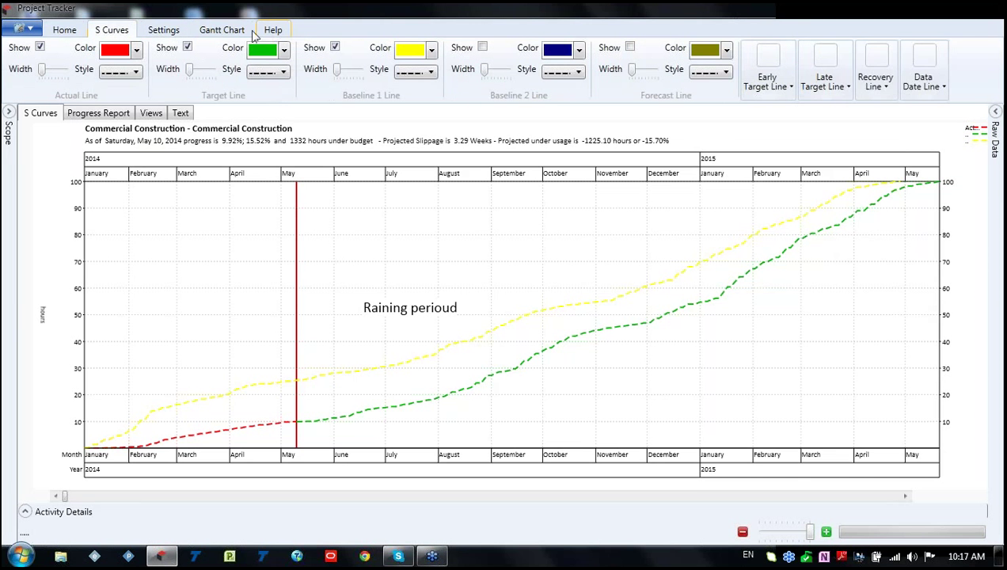
{"action": "left_click", "coordinate": [222, 32]}
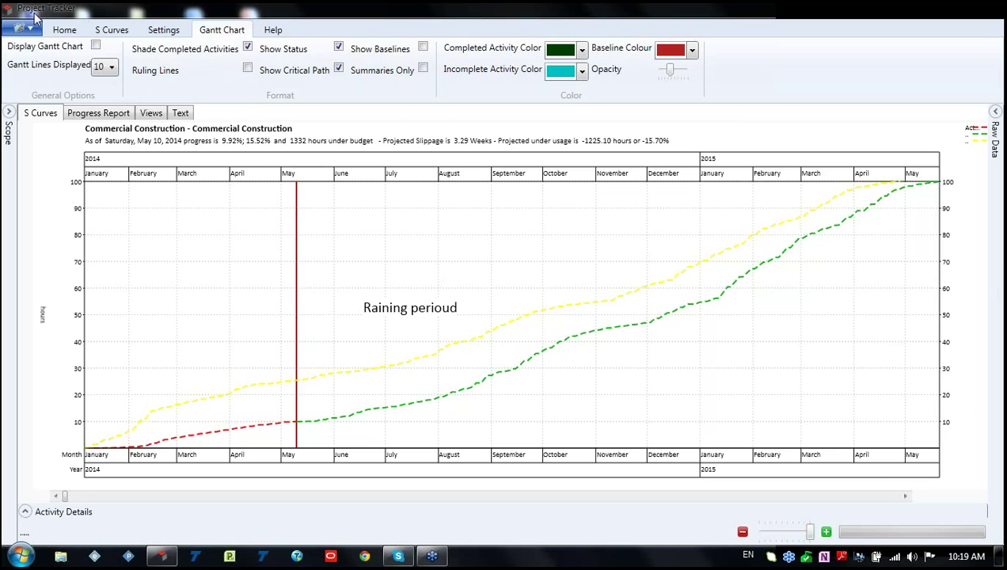
{"action": "left_click", "coordinate": [60, 30]}
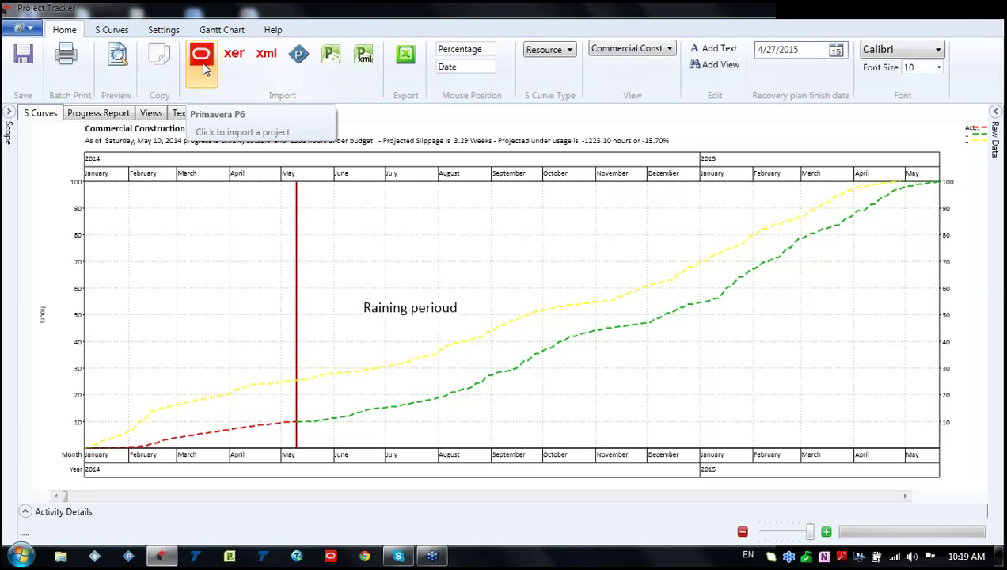